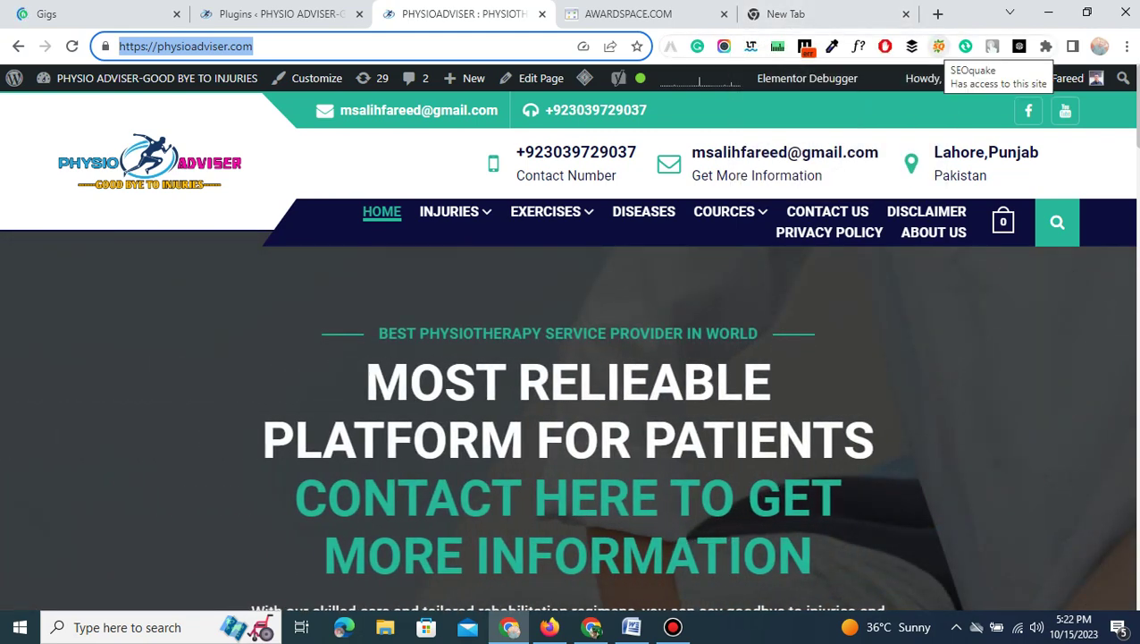
# Show SEOquake's homepage stats for physioadviser.com: Google index 4, Bing index 143, 2 backlinks.
pyautogui.click(938, 45)
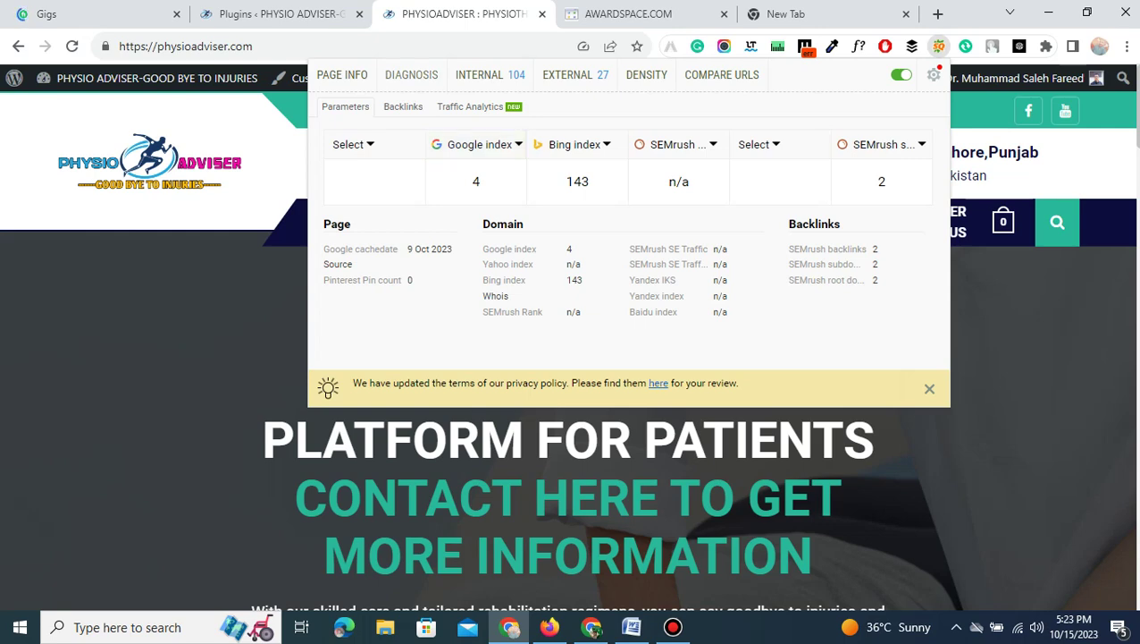
# Open SEOquake's Diagnosis report and select the robots.txt address under Site compliance.
pyautogui.click(411, 74)
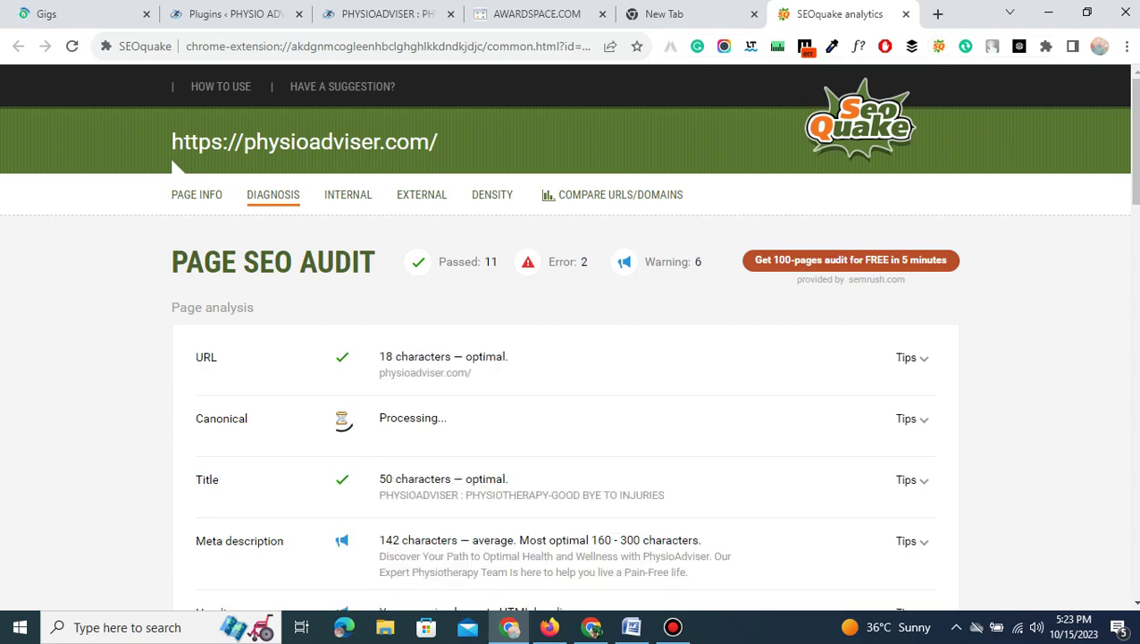
pyautogui.scroll(-1, 570, 357)
pyautogui.scroll(-1, 571, 358)
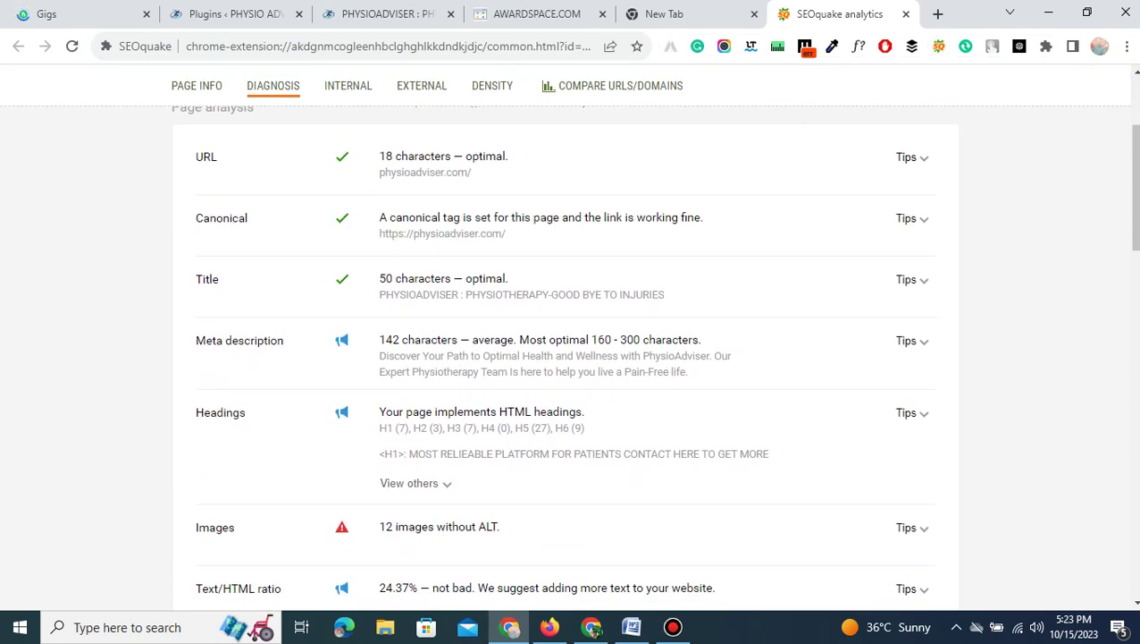
pyautogui.scroll(-2, 570, 357)
pyautogui.scroll(2, 570, 358)
pyautogui.scroll(-5, 570, 358)
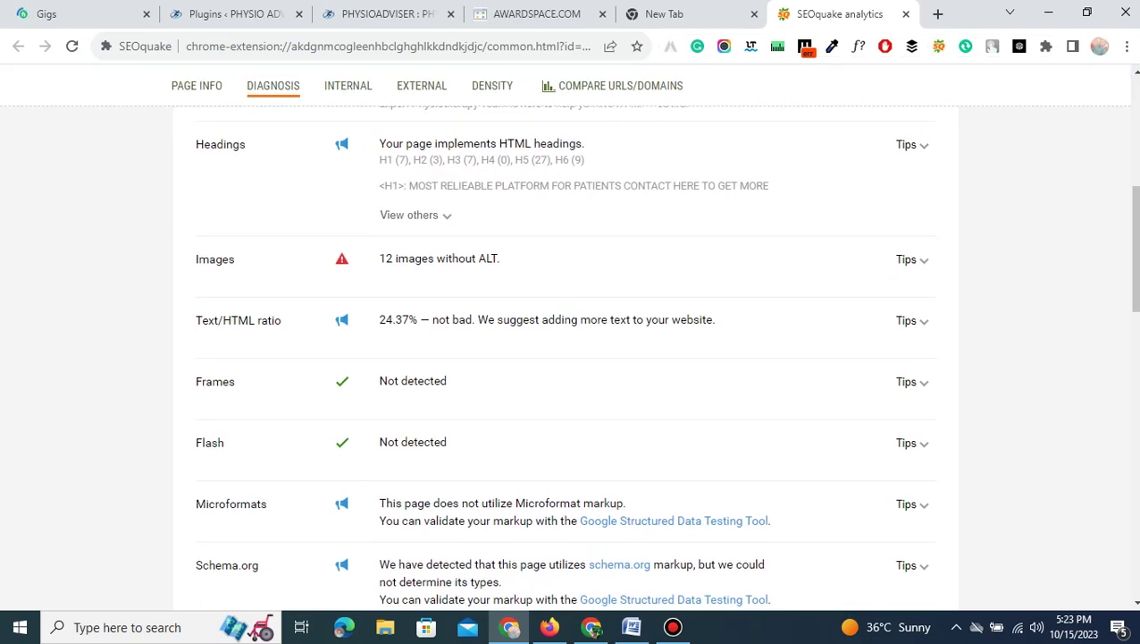
pyautogui.scroll(-10, 570, 358)
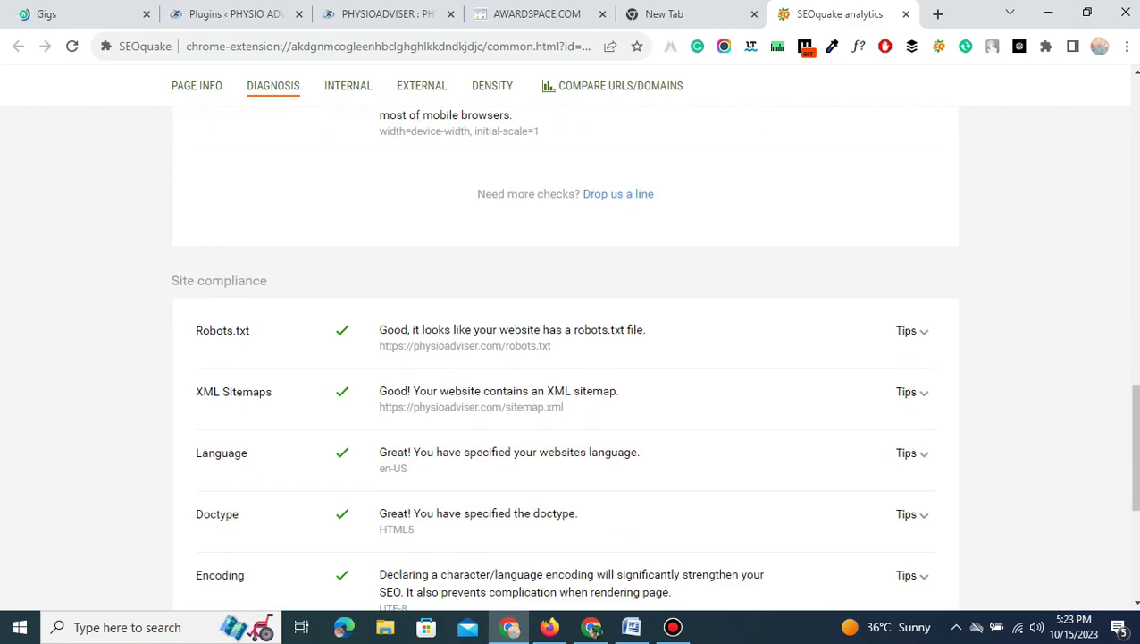
pyautogui.scroll(1, 570, 358)
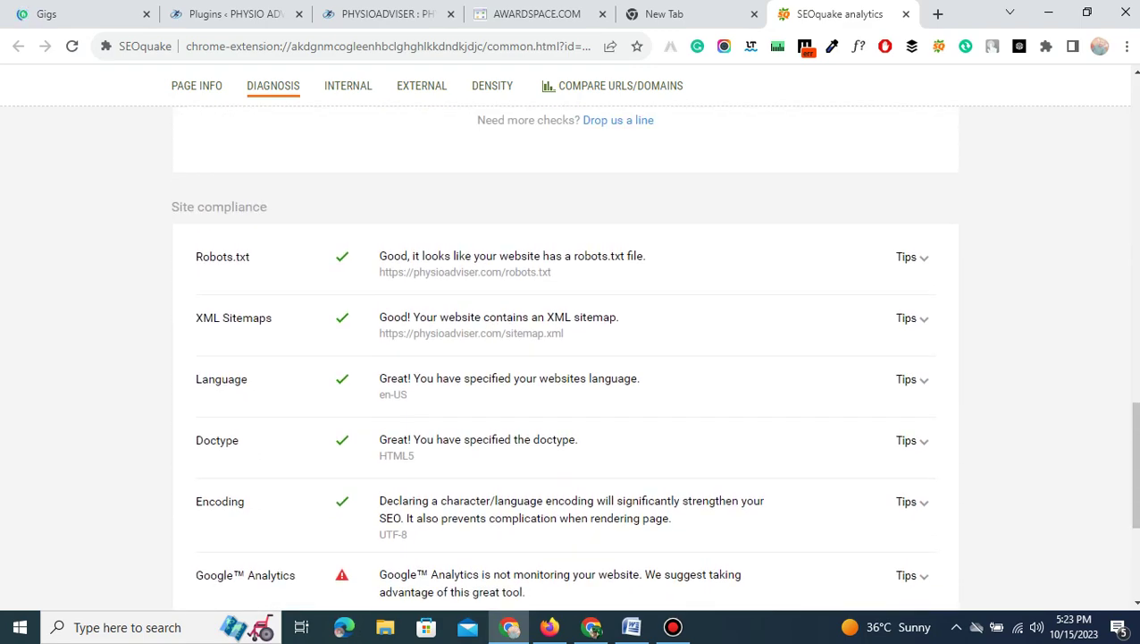
pyautogui.moveTo(195, 317); pyautogui.dragTo(273, 318)
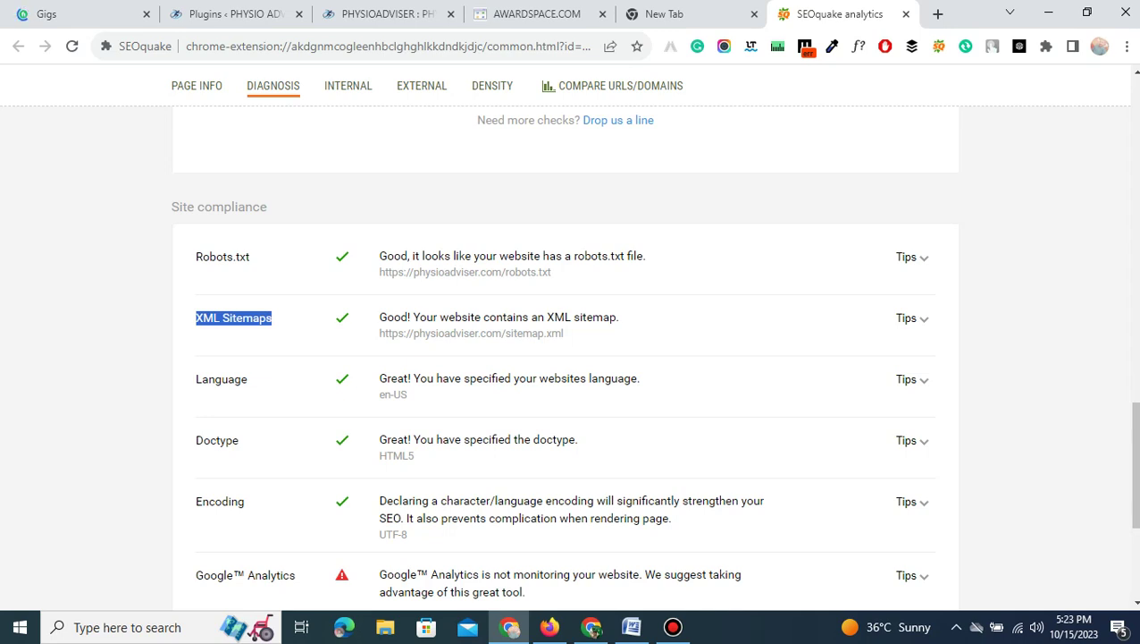
pyautogui.moveTo(552, 271); pyautogui.dragTo(378, 272)
pyautogui.hotkey('ctrl', 'c')
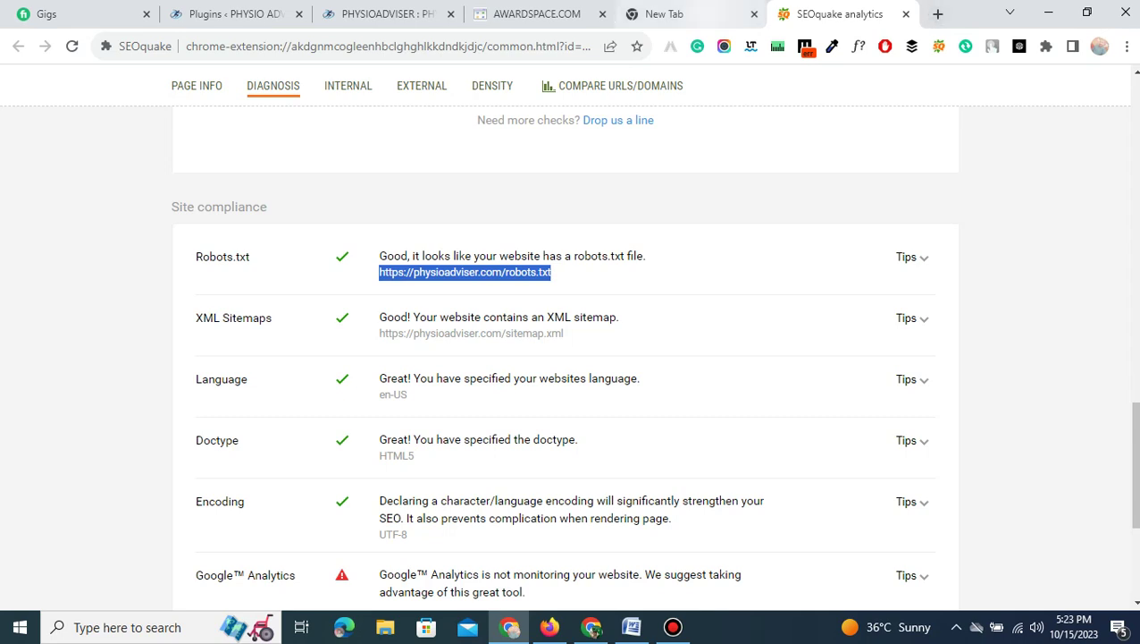
# Load the copied physioadviser.com/robots.txt address in the spare tab.
pyautogui.click(671, 14)
pyautogui.hotkey('ctrl', 'v')
pyautogui.press('Return')
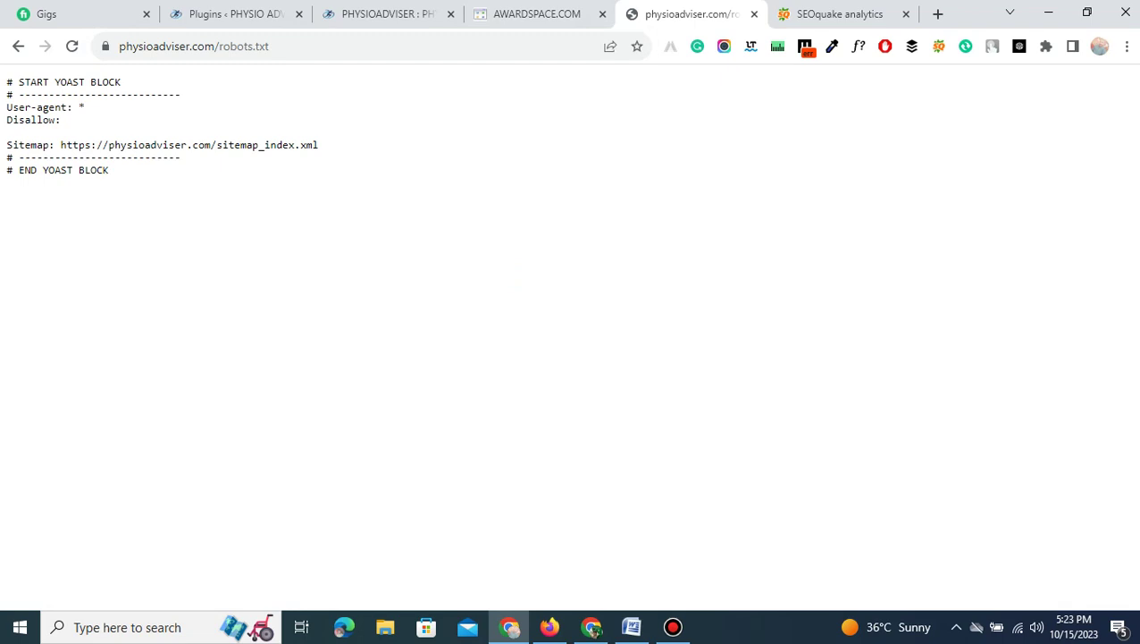
# Highlight the User-agent * wildcard and the sitemap_index.xml Sitemap URL in the file.
pyautogui.moveTo(6, 107); pyautogui.dragTo(85, 108)
pyautogui.click(80, 106)
pyautogui.click(84, 107)
pyautogui.moveTo(85, 107); pyautogui.dragTo(72, 107)
pyautogui.click(72, 107)
pyautogui.moveTo(72, 107); pyautogui.dragTo(85, 107)
pyautogui.moveTo(319, 145); pyautogui.dragTo(6, 145)
pyautogui.moveTo(319, 145); pyautogui.dragTo(6, 145)
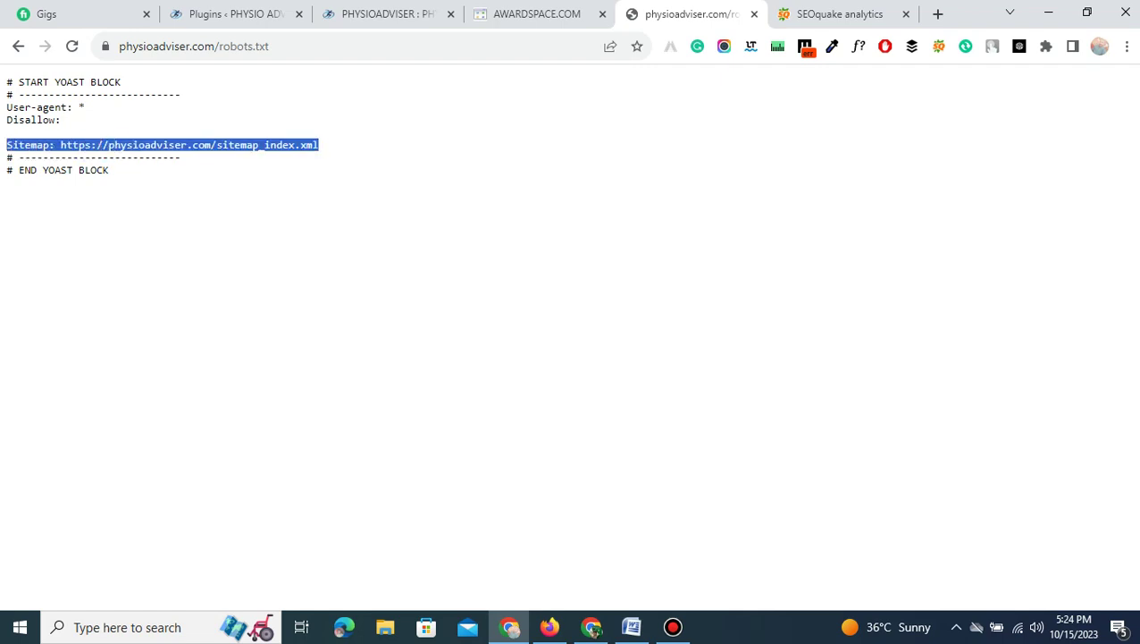
pyautogui.click(6, 145)
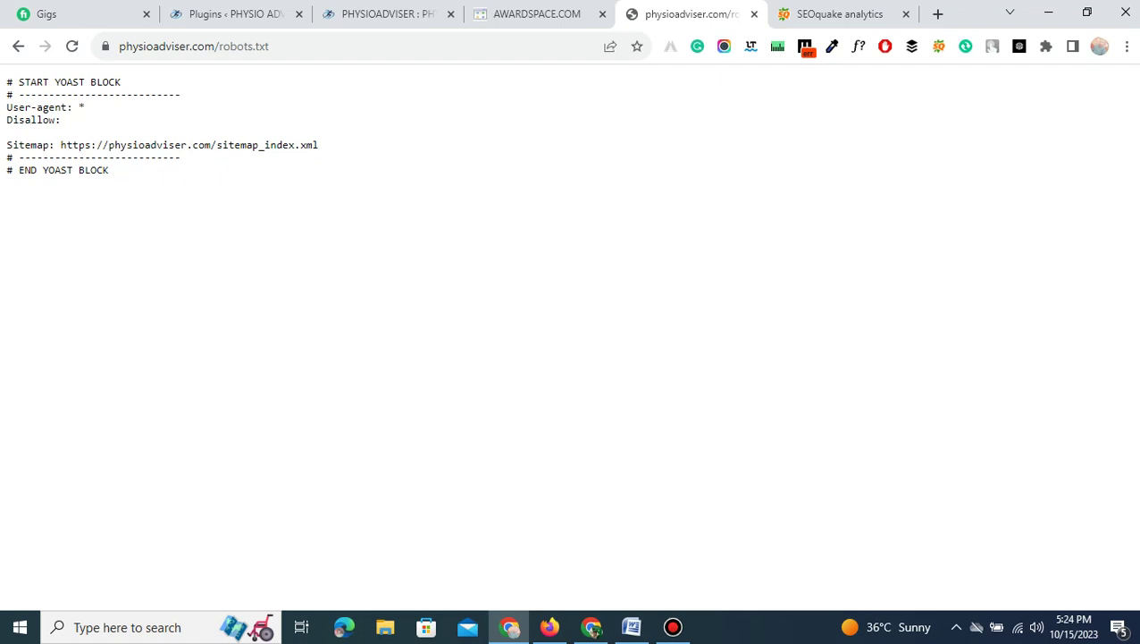
pyautogui.moveTo(319, 145); pyautogui.dragTo(60, 145)
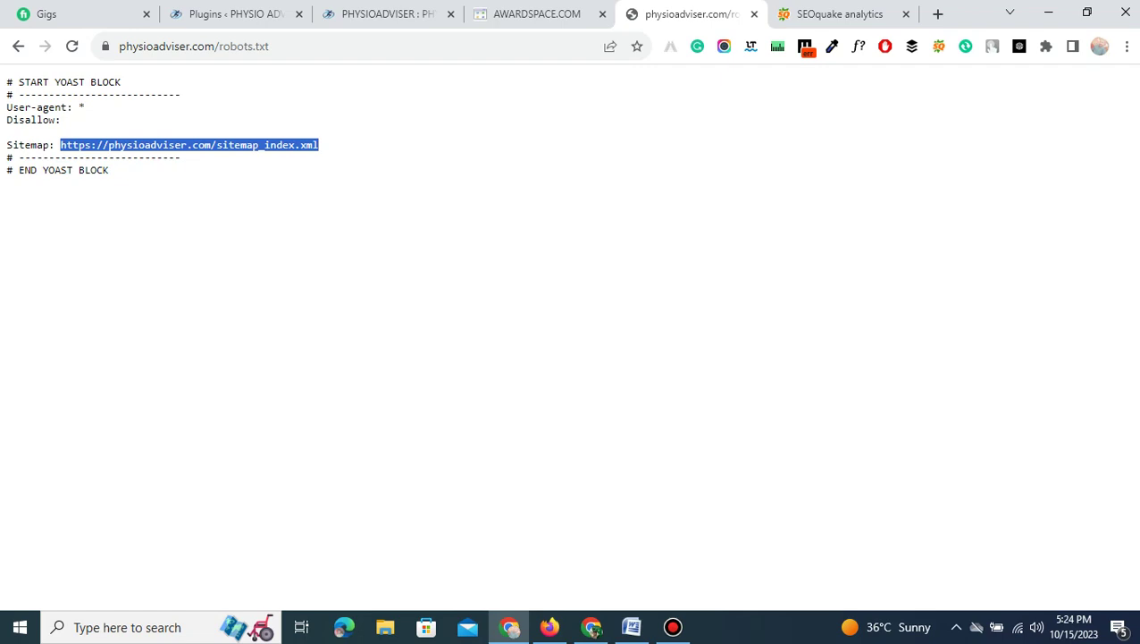
pyautogui.doubleClick(31, 119)
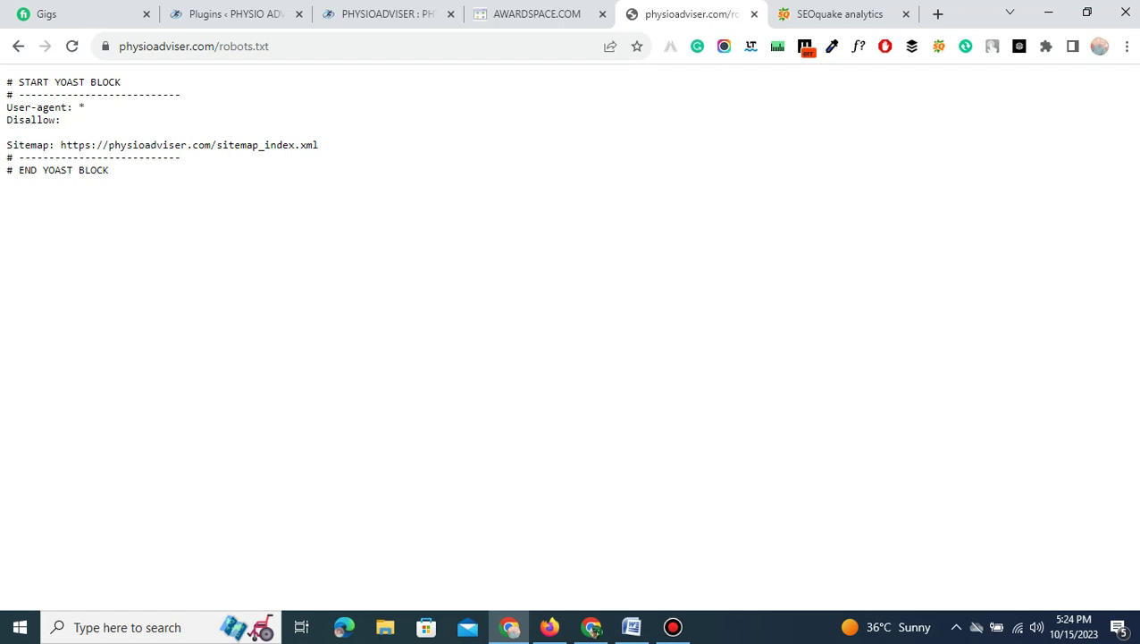
pyautogui.tripleClick(31, 118)
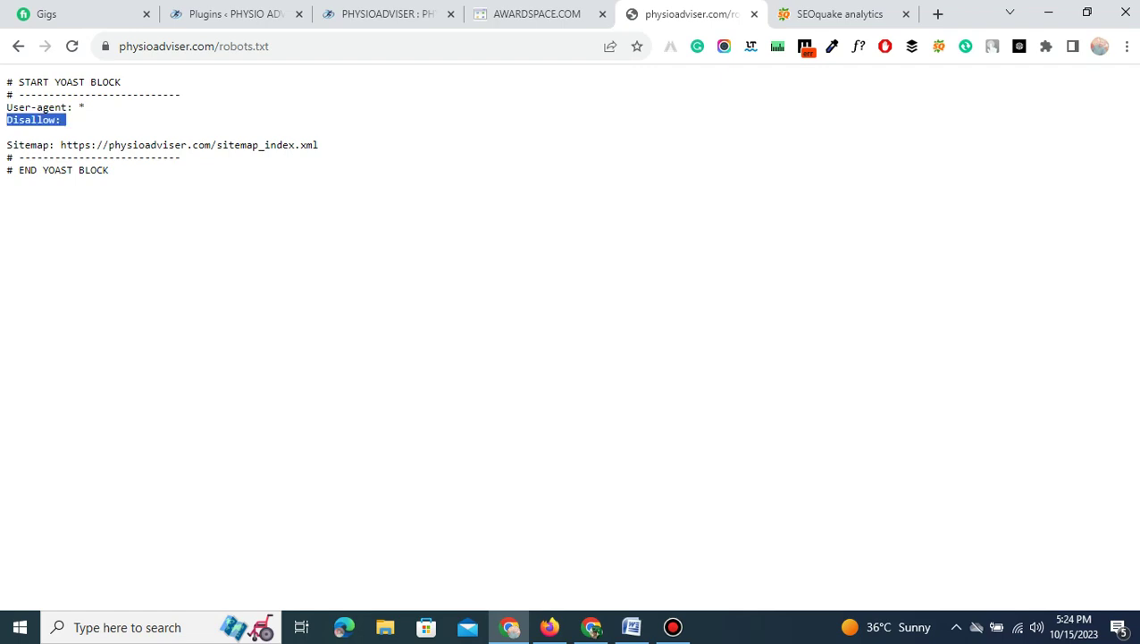
pyautogui.doubleClick(147, 144)
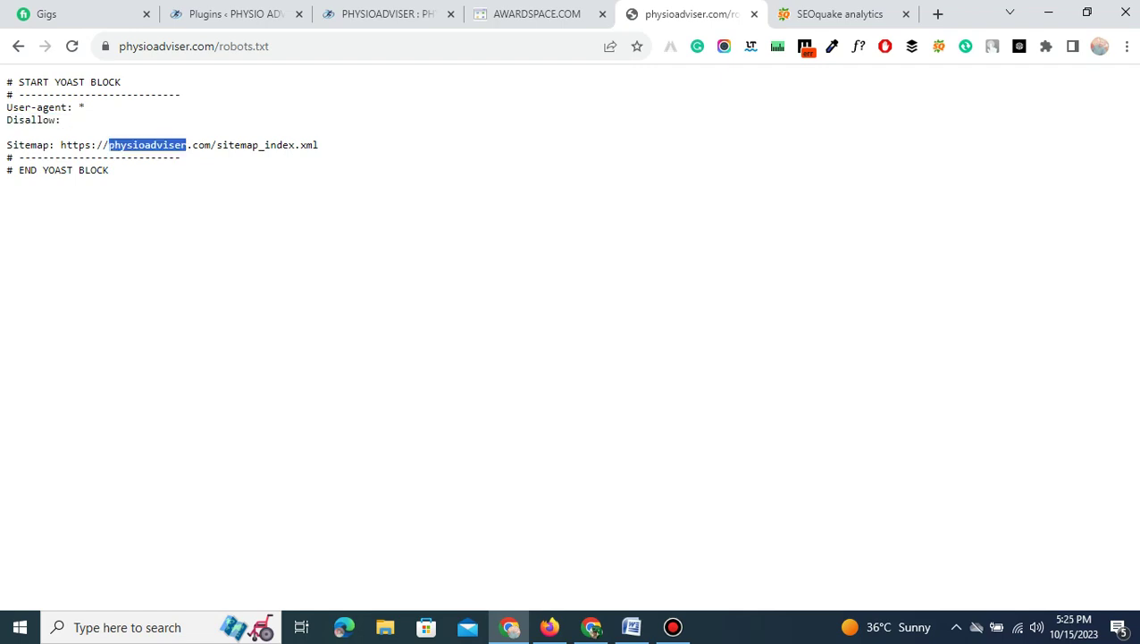
pyautogui.moveTo(322, 159); pyautogui.dragTo(156, 145)
pyautogui.click(157, 145)
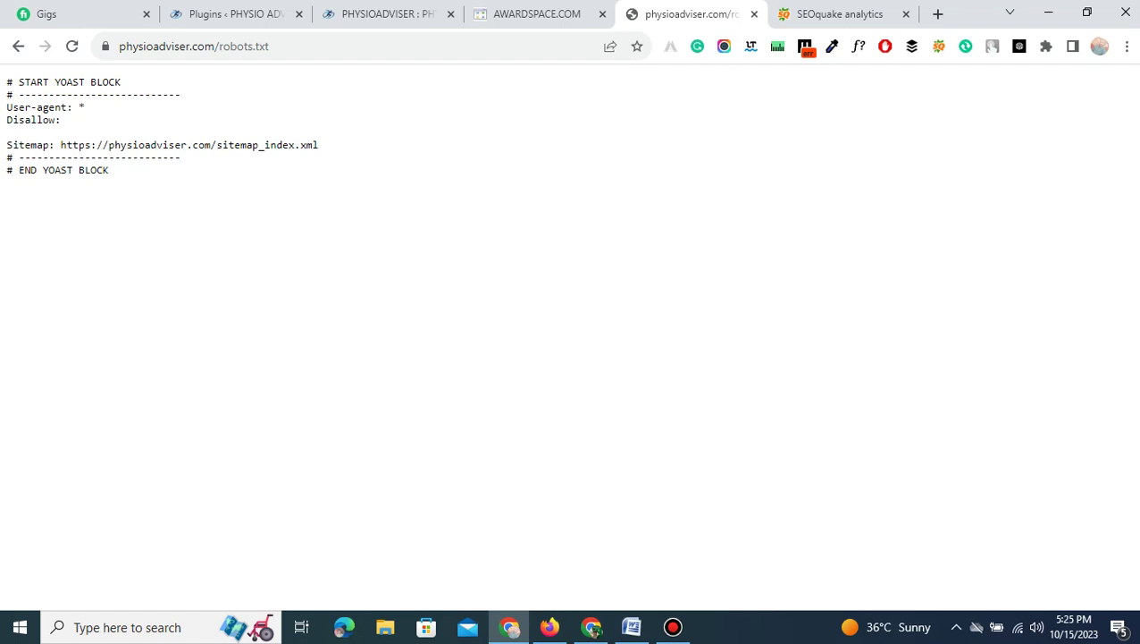
pyautogui.moveTo(319, 145); pyautogui.dragTo(58, 145)
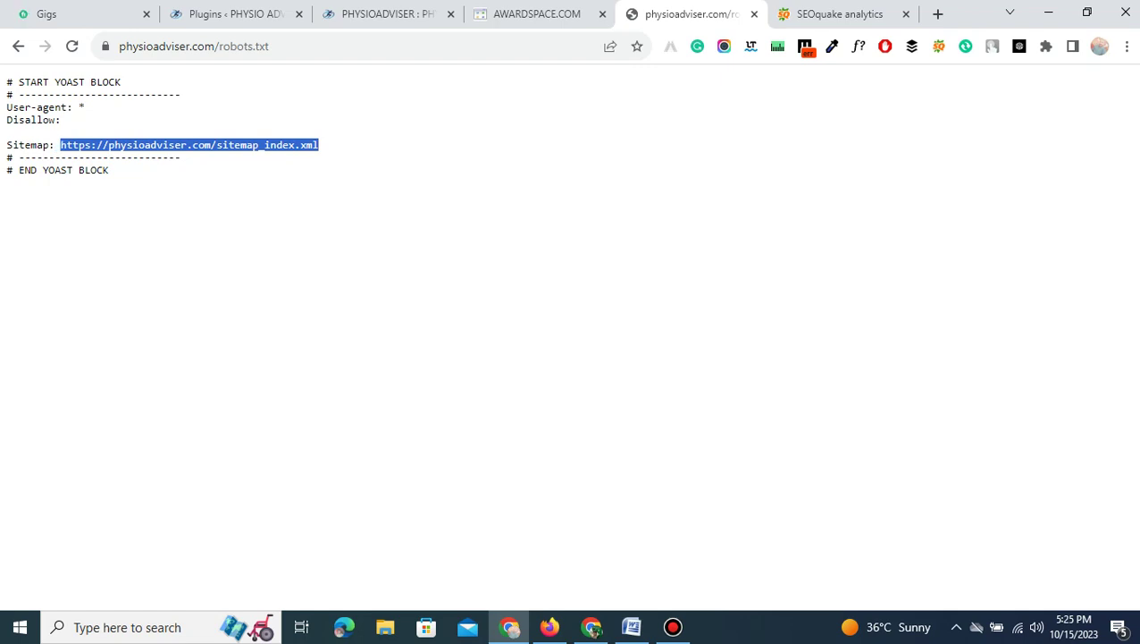
pyautogui.doubleClick(148, 145)
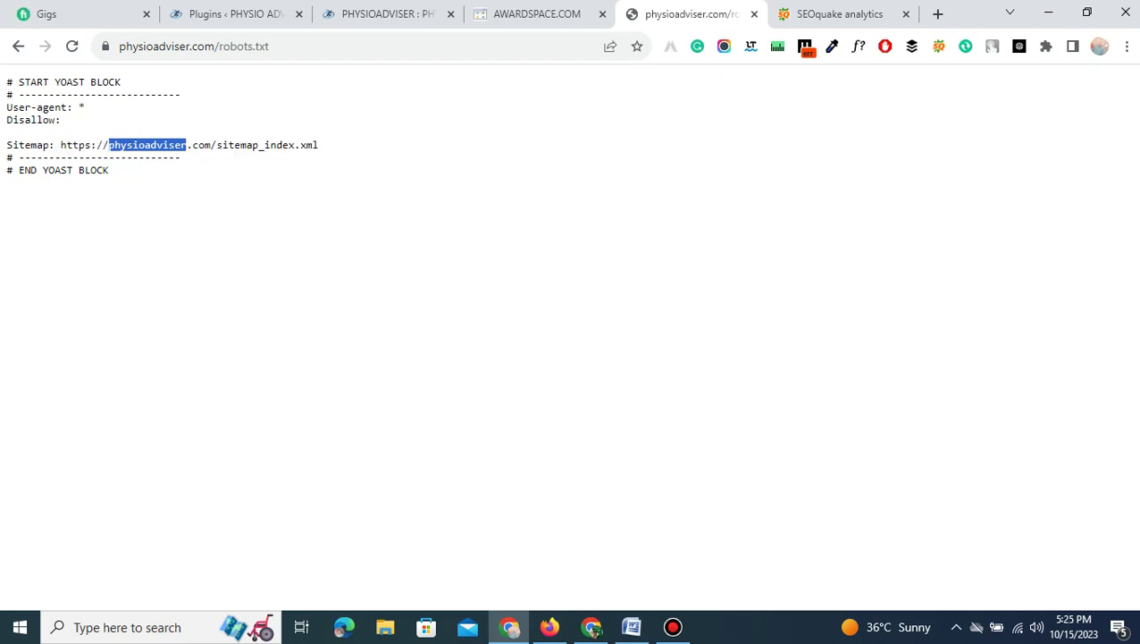
pyautogui.moveTo(323, 144); pyautogui.dragTo(7, 145)
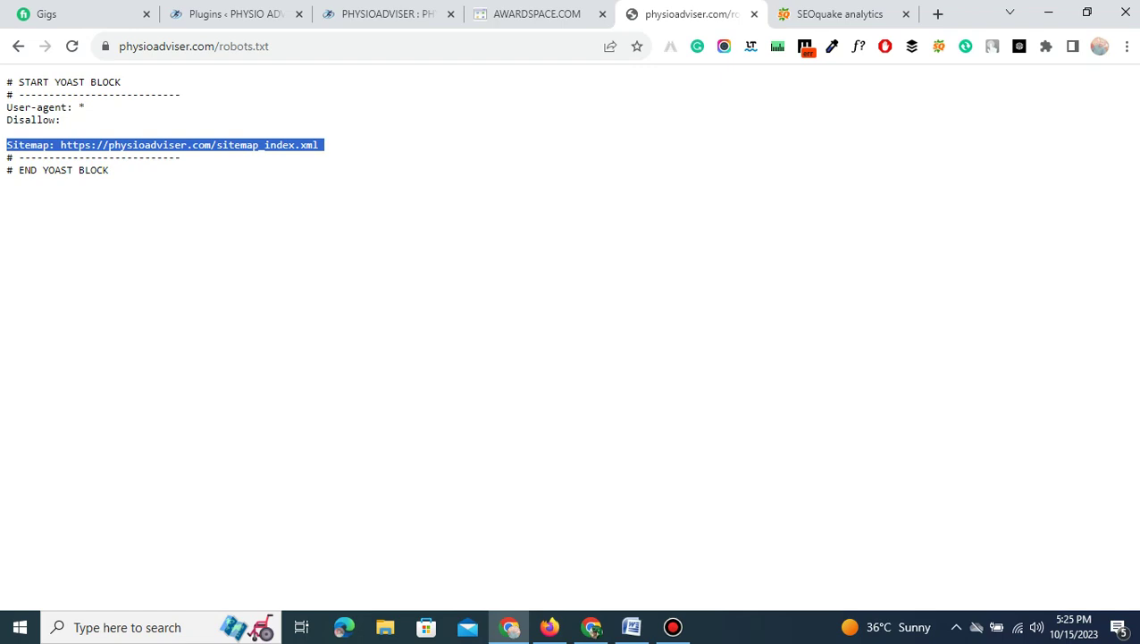
pyautogui.tripleClick(33, 119)
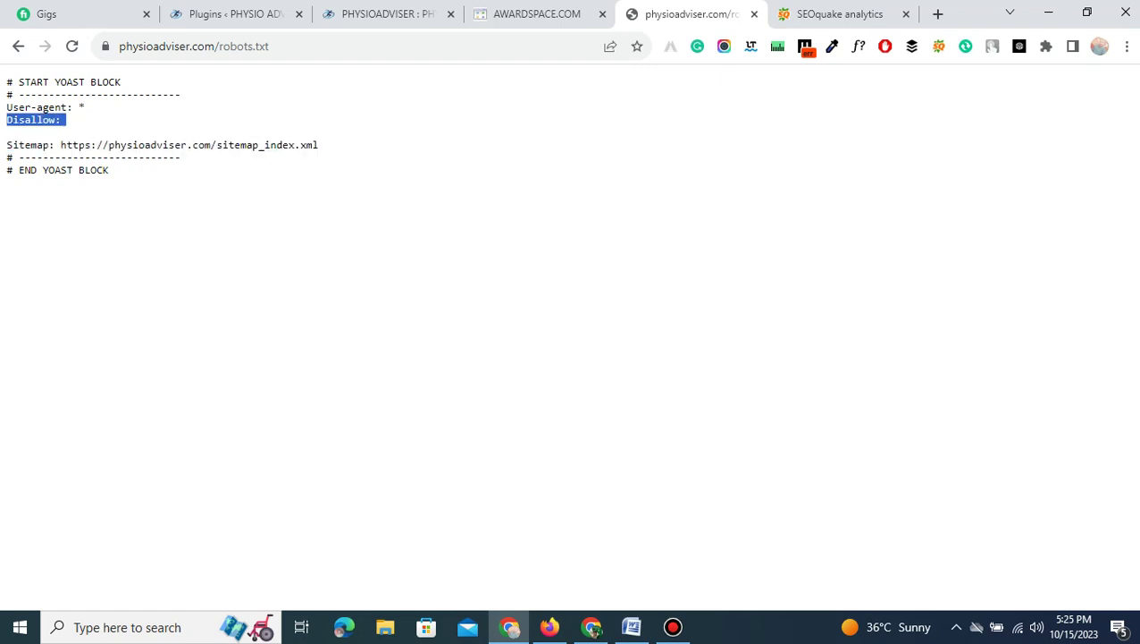
pyautogui.doubleClick(64, 119)
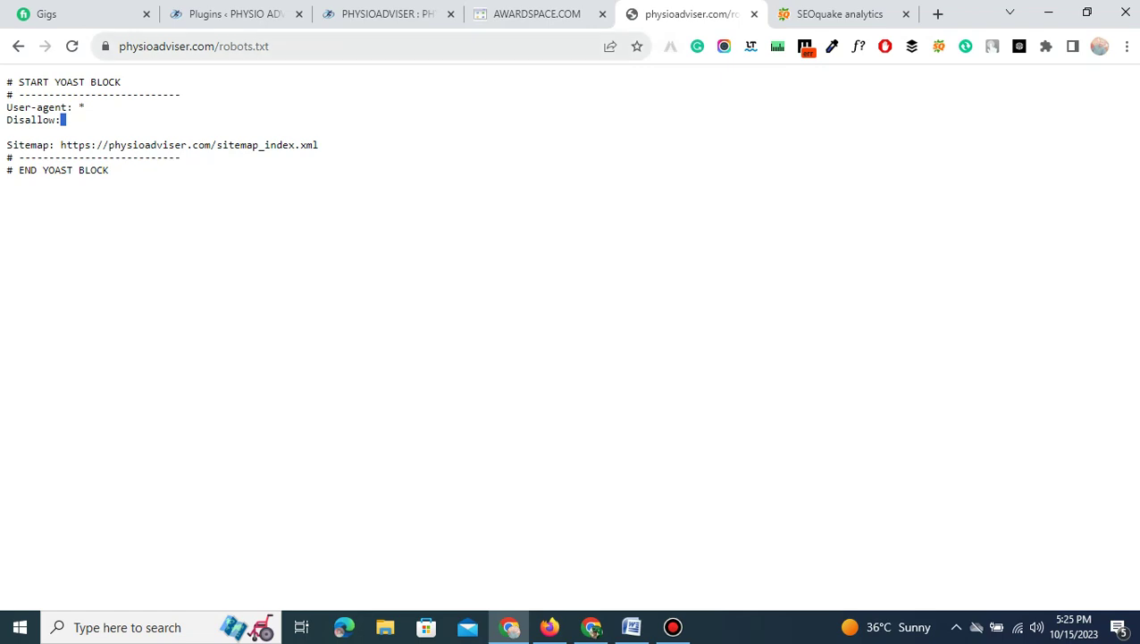
pyautogui.doubleClick(274, 46)
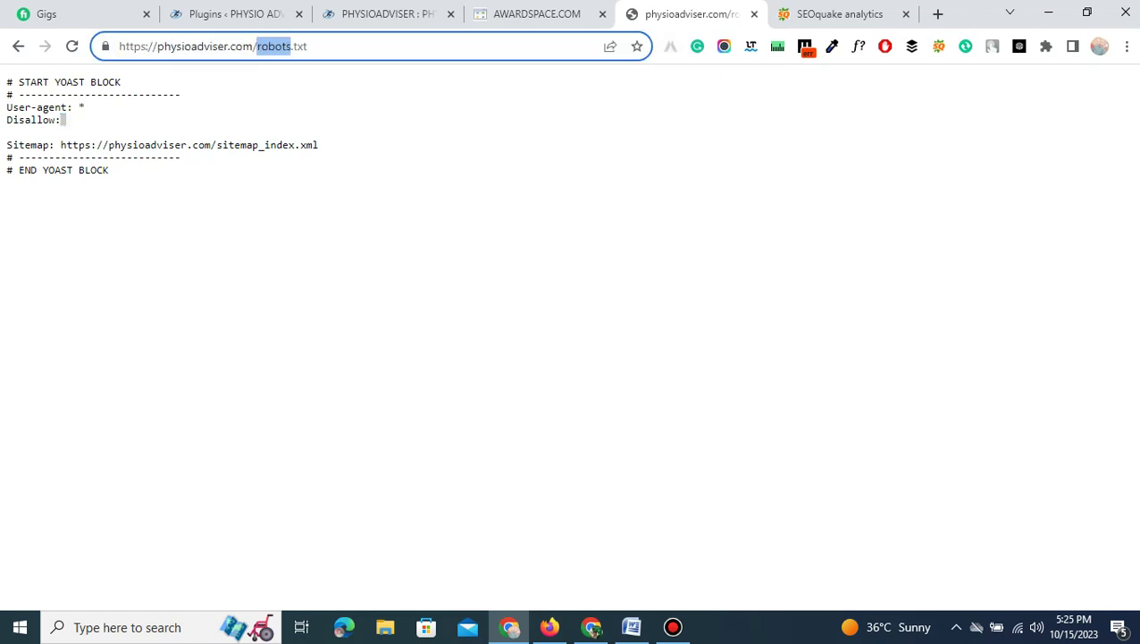
pyautogui.click(307, 45)
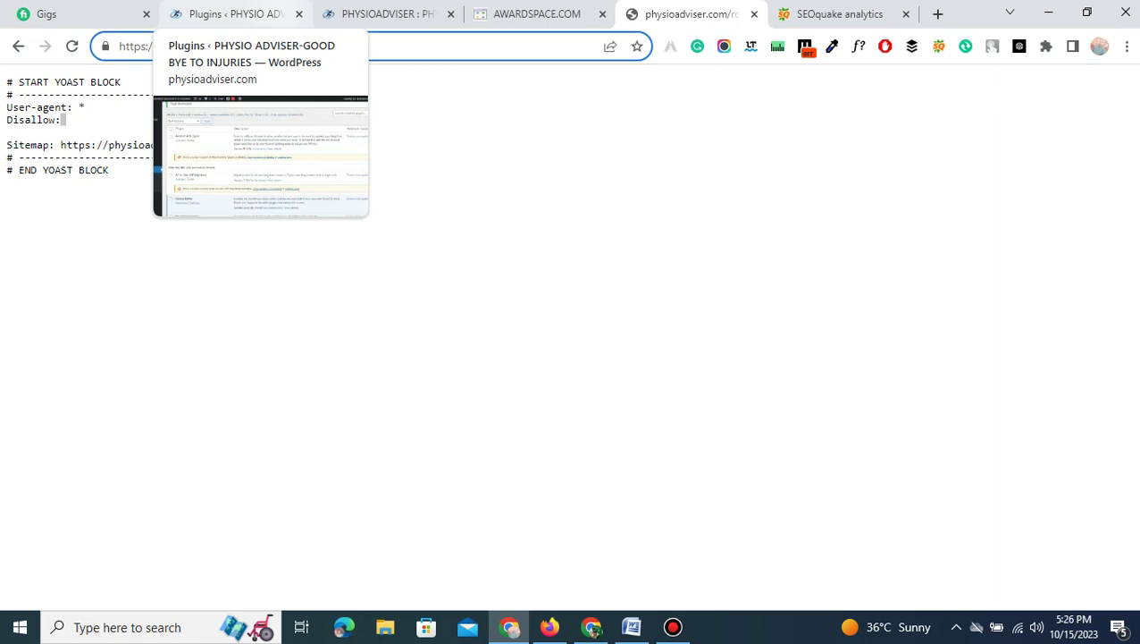
# Go from the WordPress plugins list to Yoast SEO's Tools page via the sidebar flyout.
pyautogui.click(234, 14)
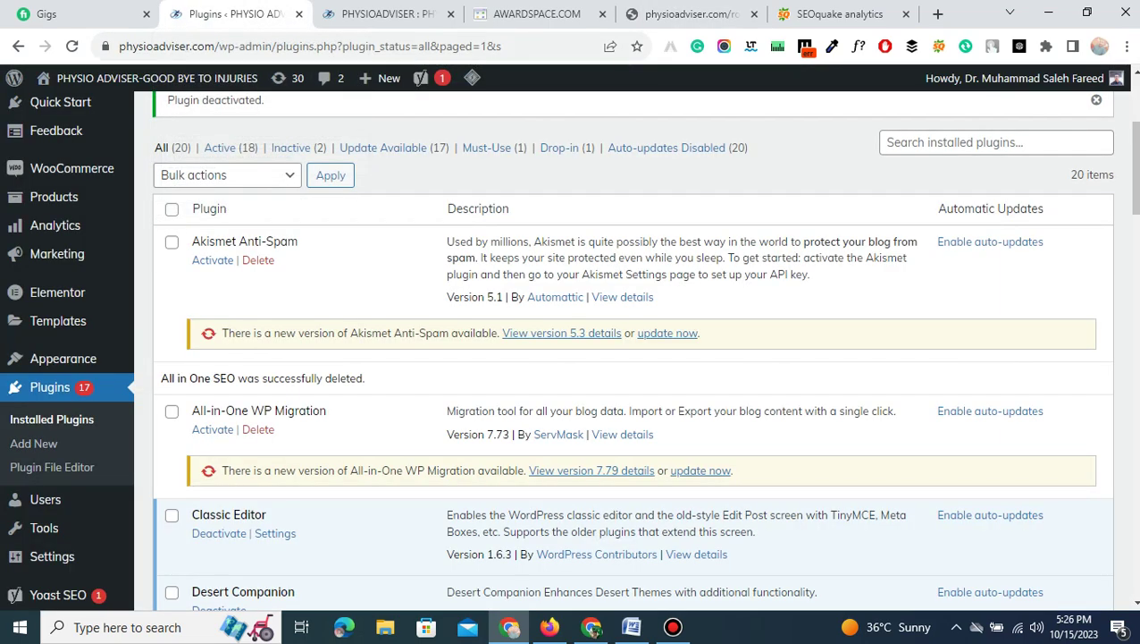
pyautogui.scroll(-2, 52, 467)
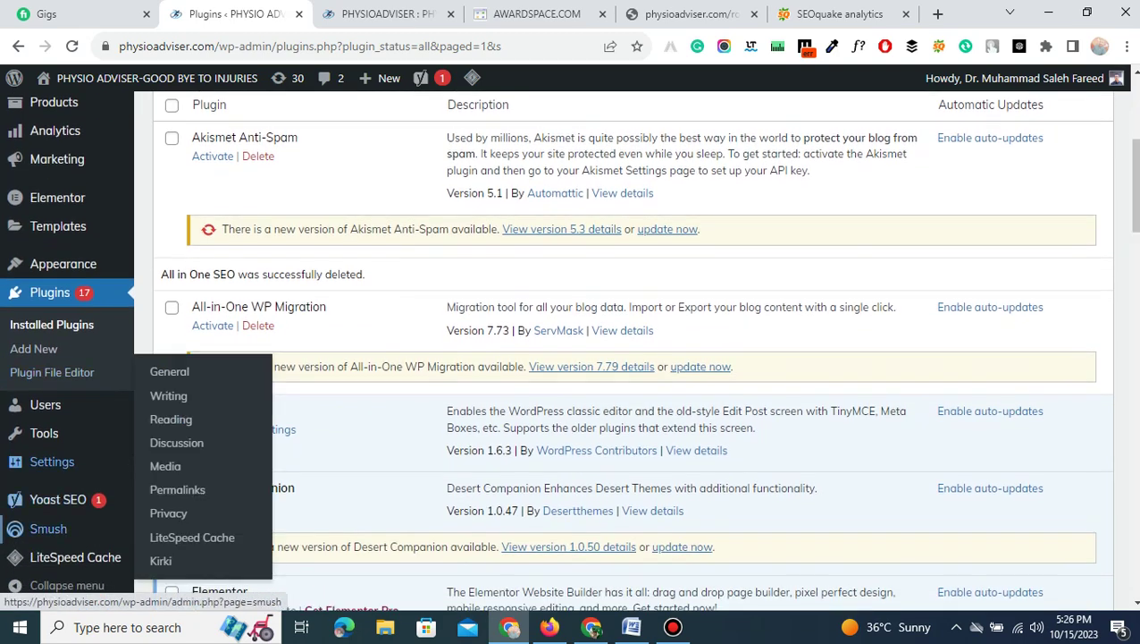
pyautogui.moveTo(58, 499)
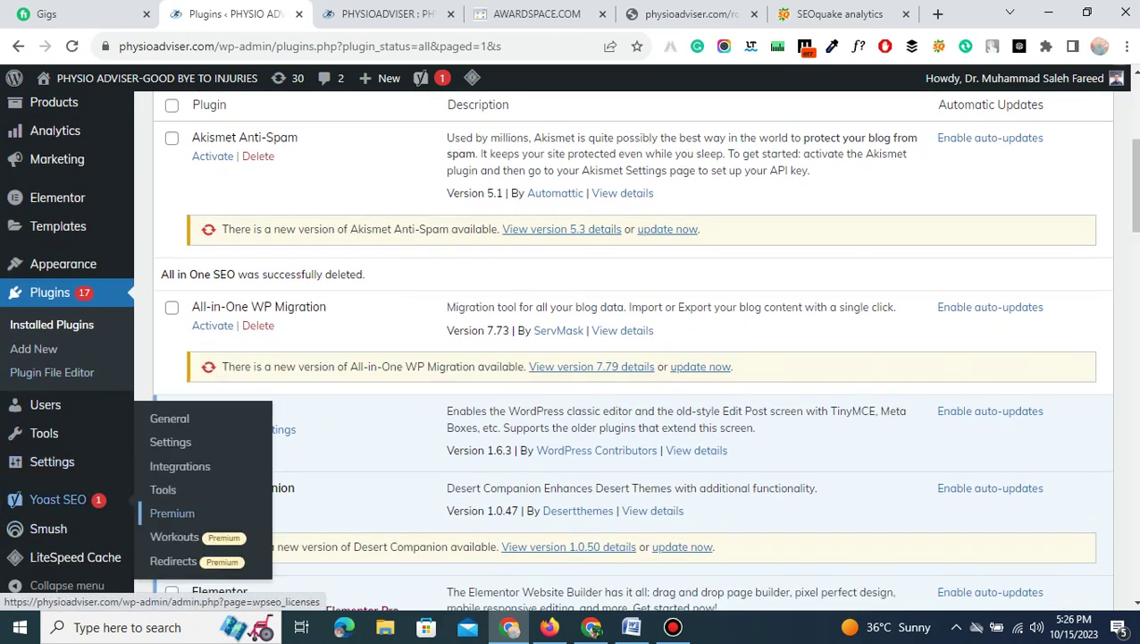
pyautogui.click(163, 489)
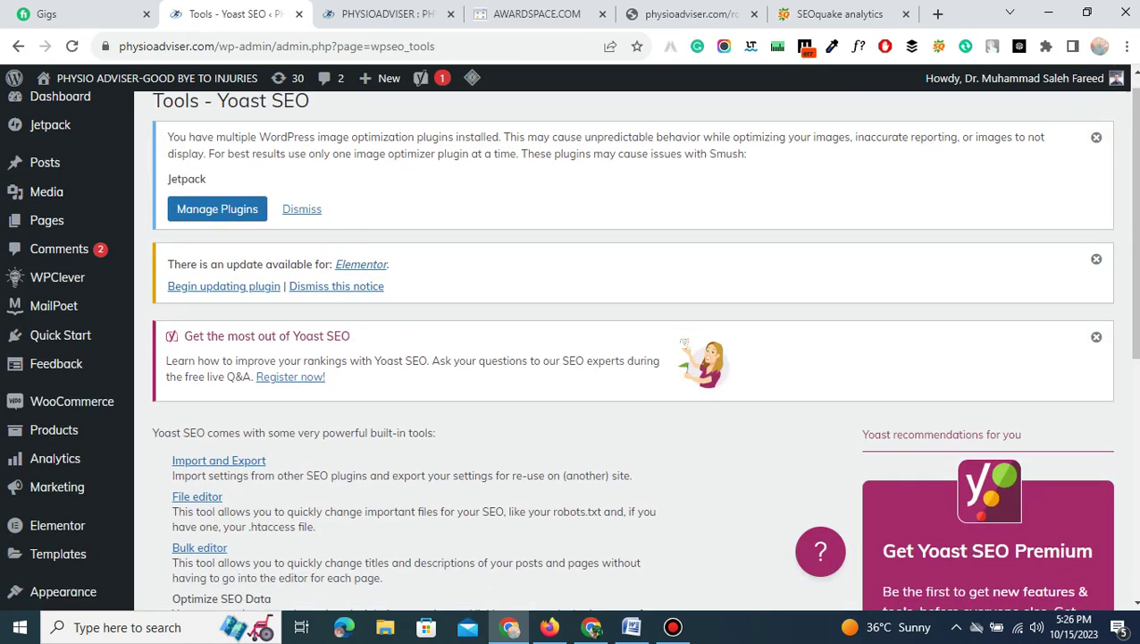
# Open Yoast's File editor and request creation of a new robots.txt file.
pyautogui.scroll(-3, 625, 358)
pyautogui.scroll(1, 625, 357)
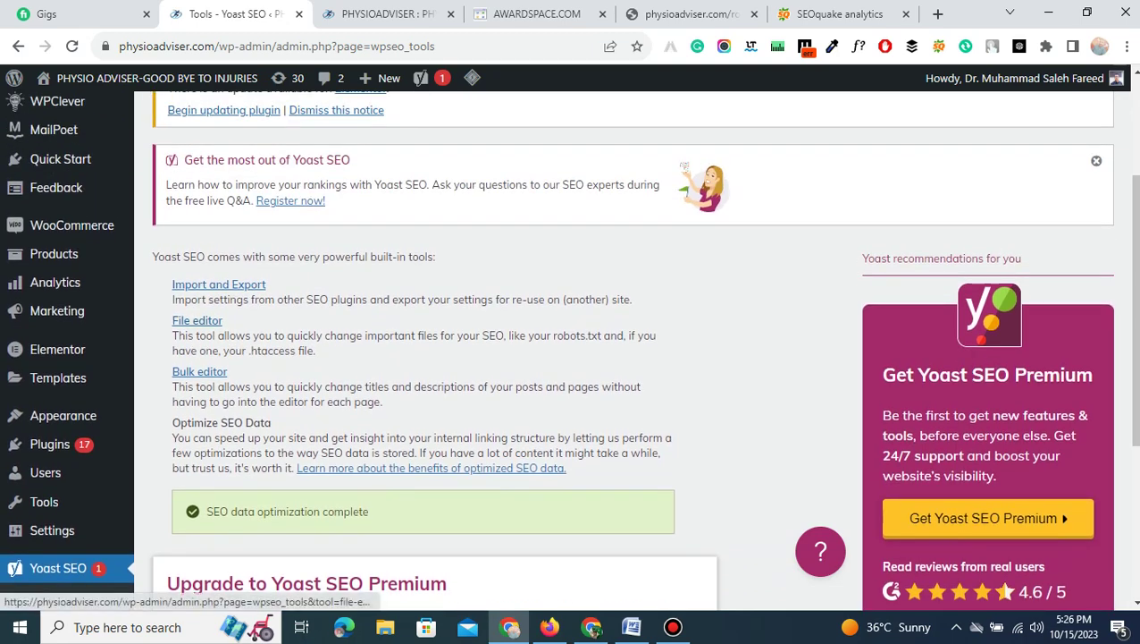
pyautogui.click(198, 320)
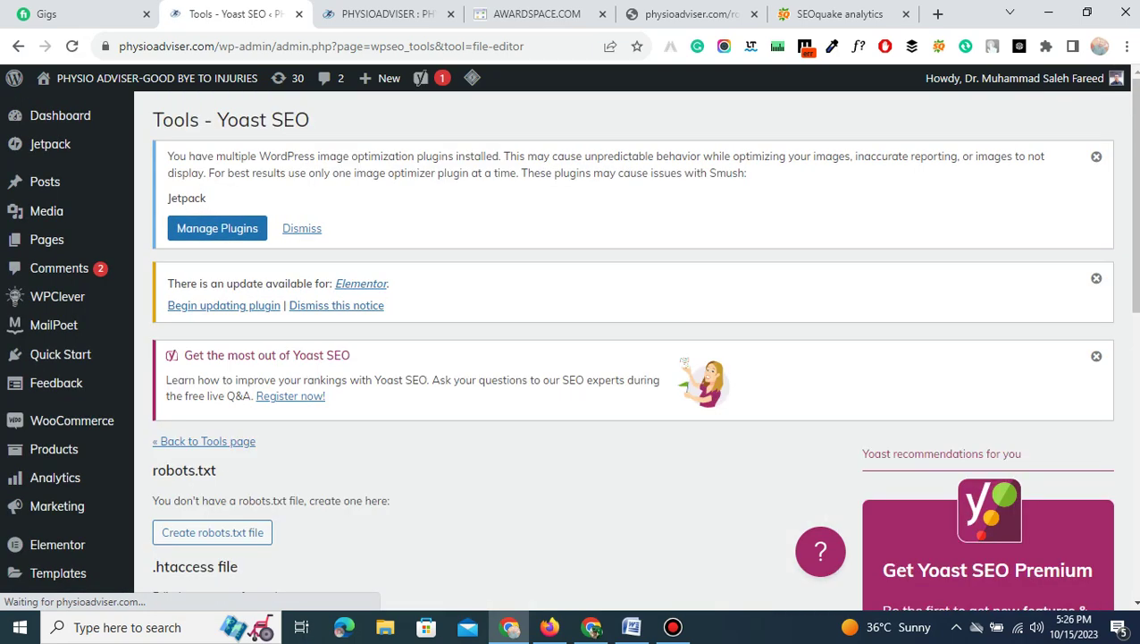
pyautogui.scroll(-1, 572, 351)
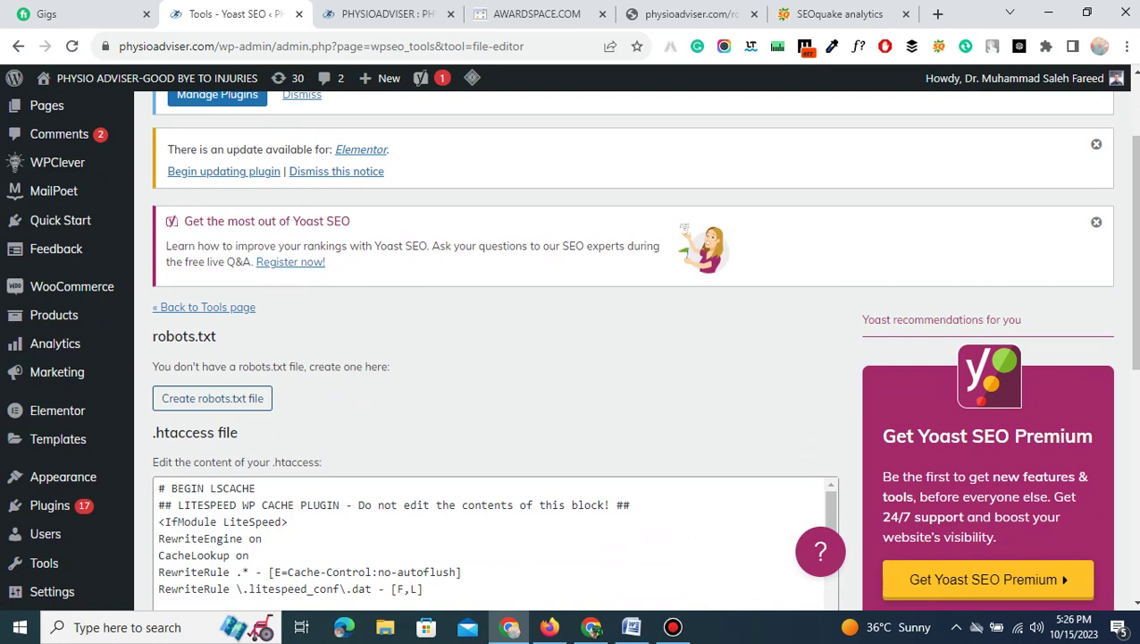
pyautogui.click(212, 397)
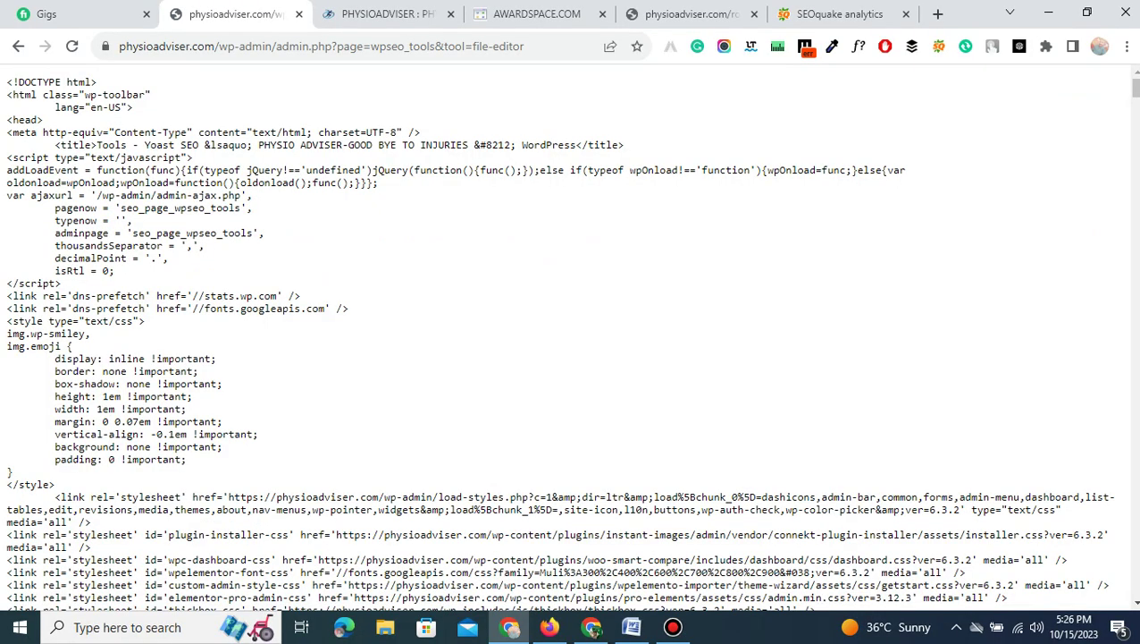
# Scroll through the raw HTML source returned by the robots.txt creation attempt.
pyautogui.scroll(-15, 558, 337)
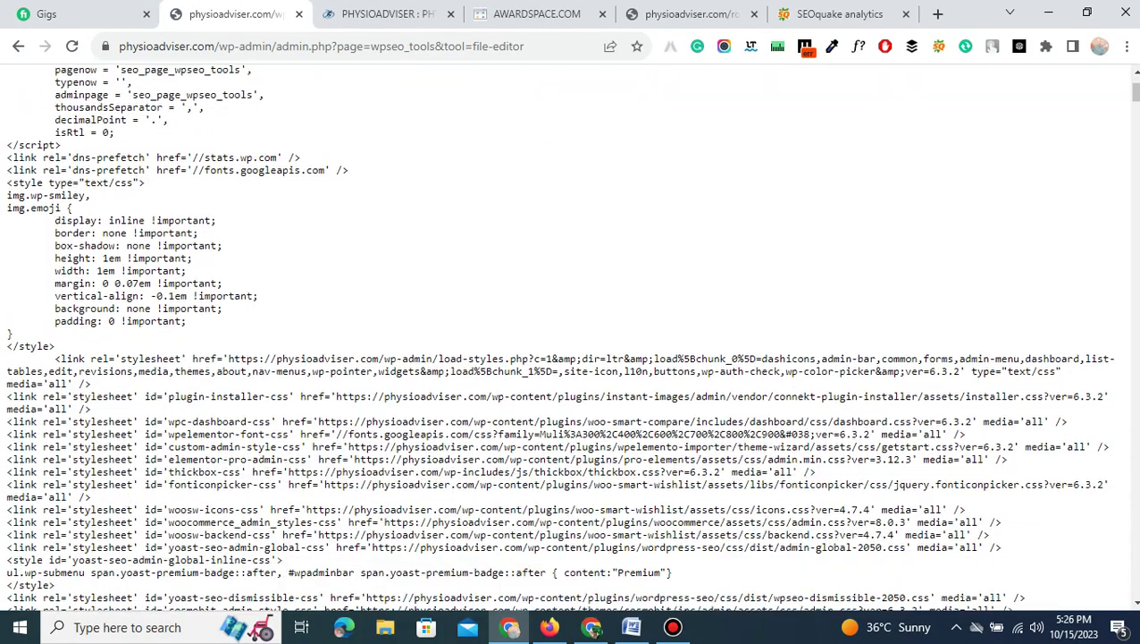
pyautogui.scroll(-15, 559, 336)
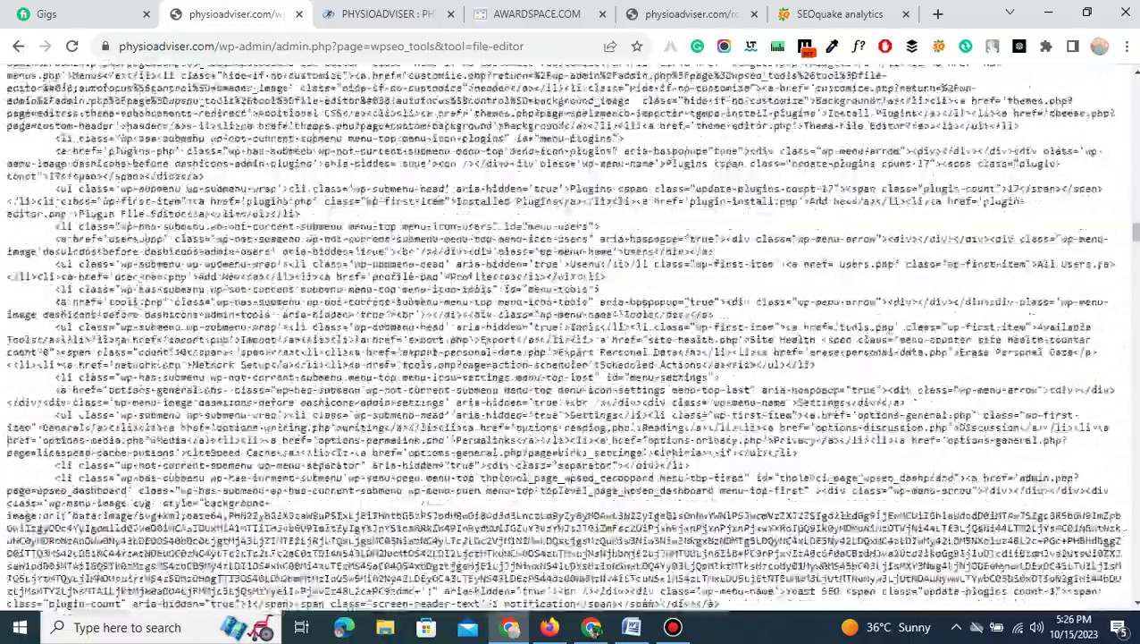
pyautogui.scroll(-15, 558, 337)
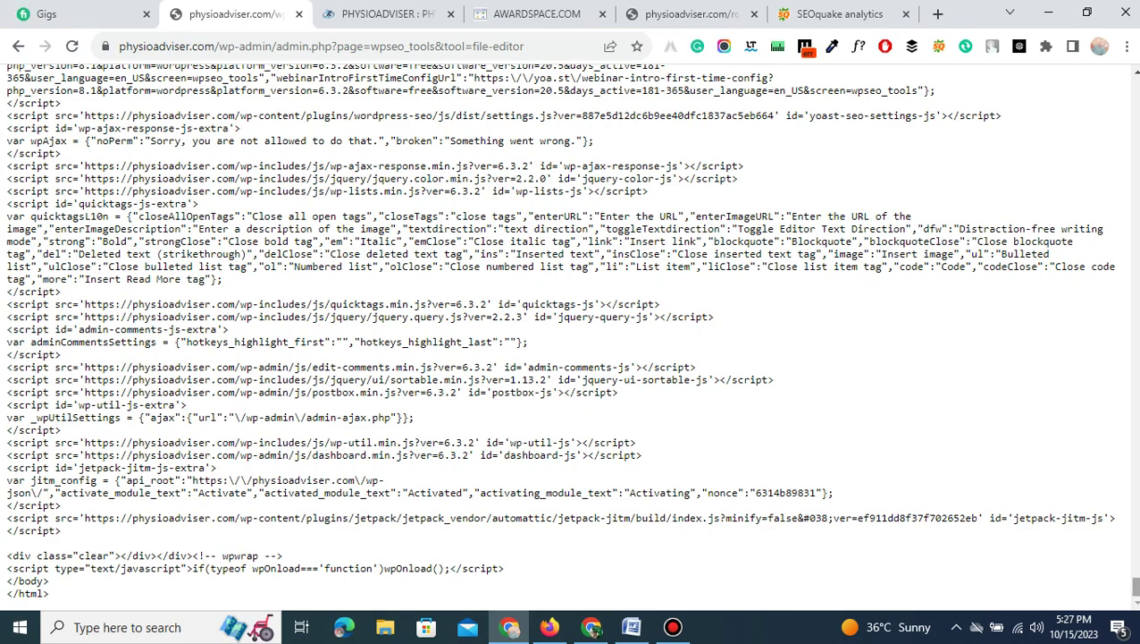
pyautogui.moveTo(1135, 585); pyautogui.dragTo(1136, 87)
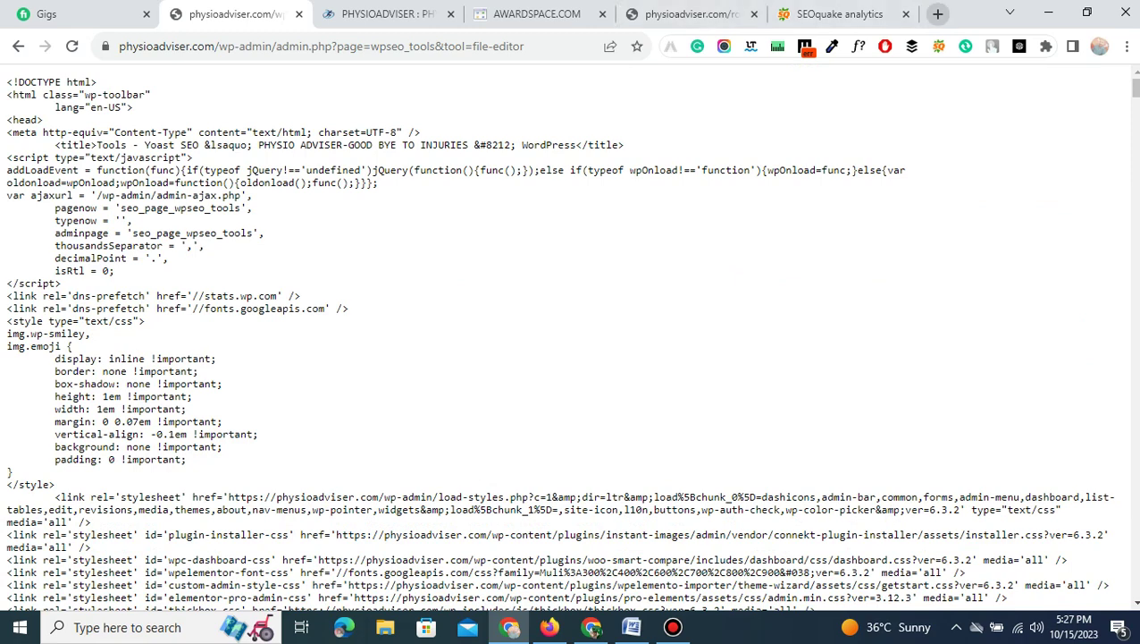
# Start a search for 'robots.txt' in a new browser tab.
pyautogui.click(938, 15)
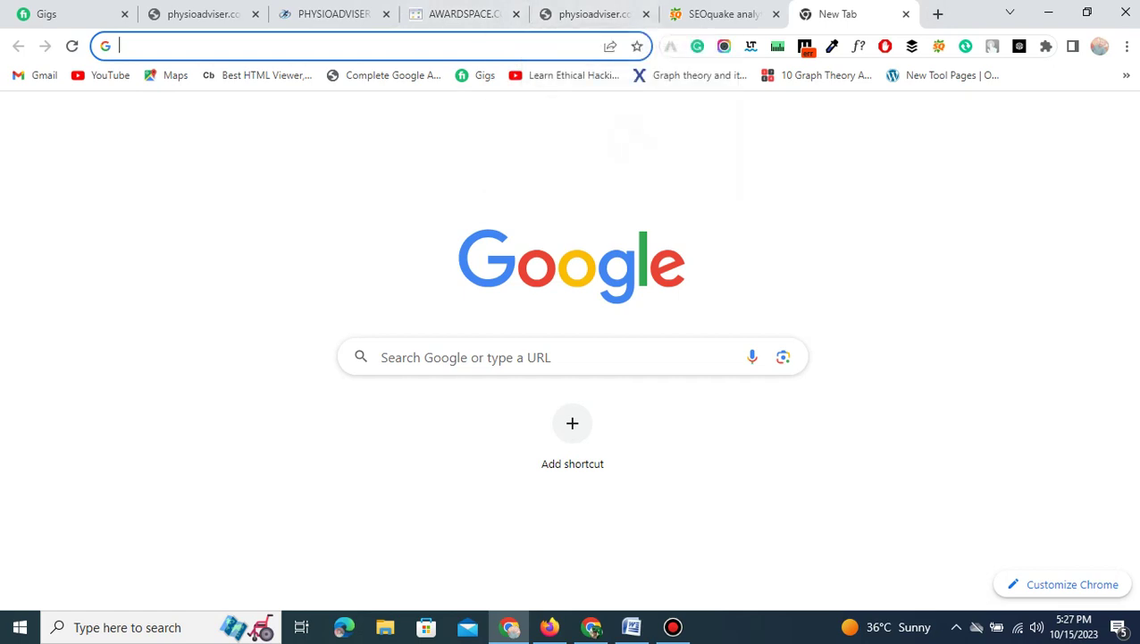
pyautogui.write('rp')
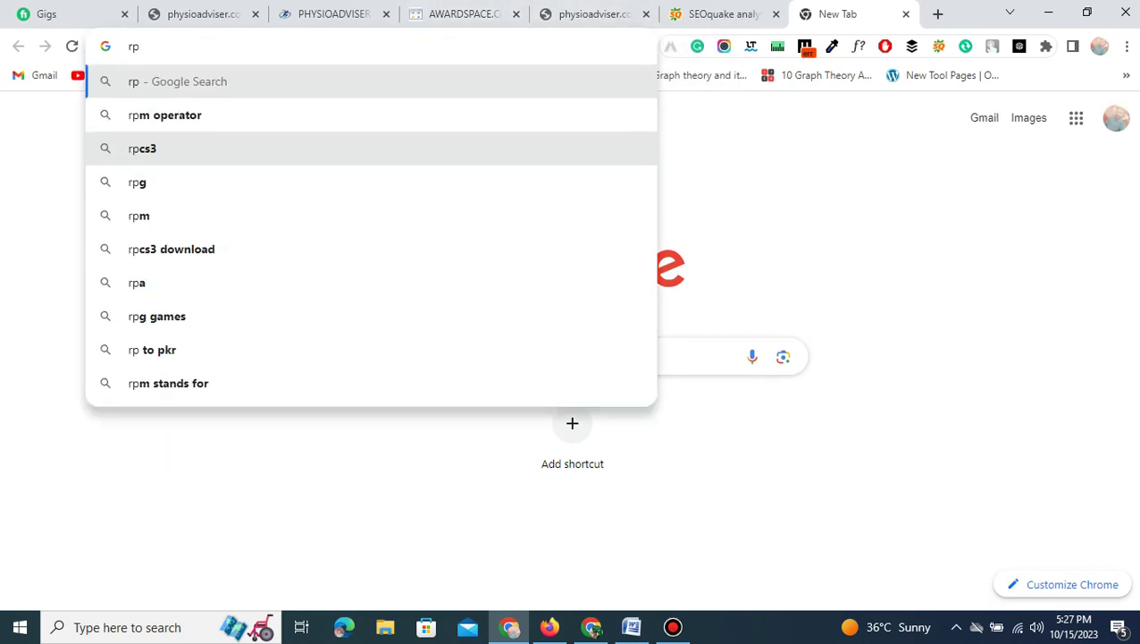
pyautogui.press('BackSpace')
pyautogui.write('obot')
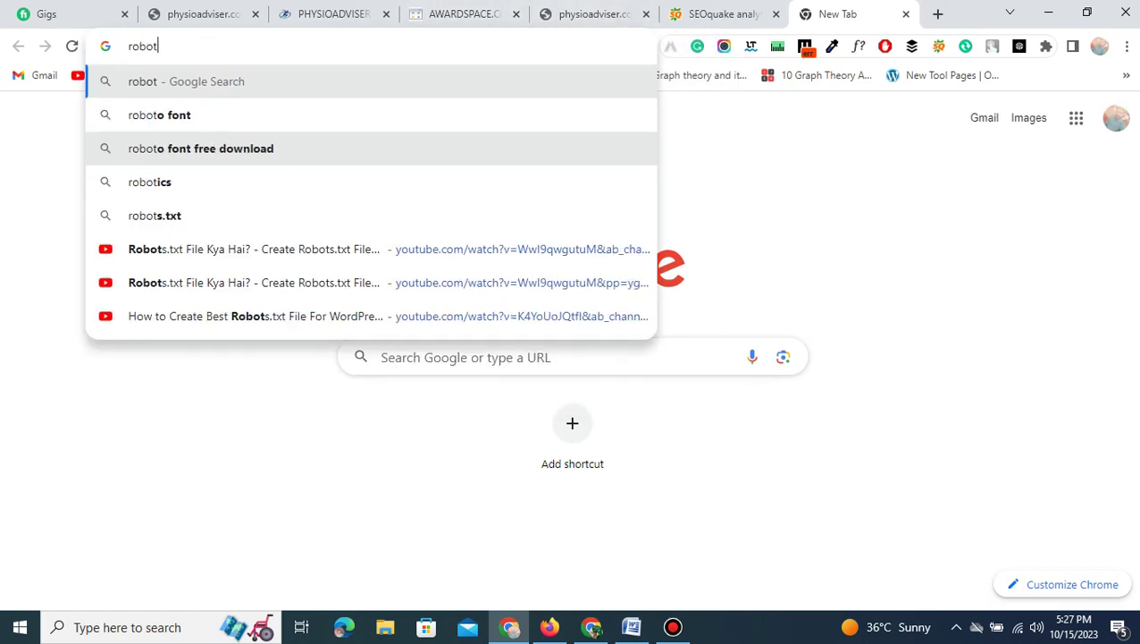
pyautogui.write('s.txt')
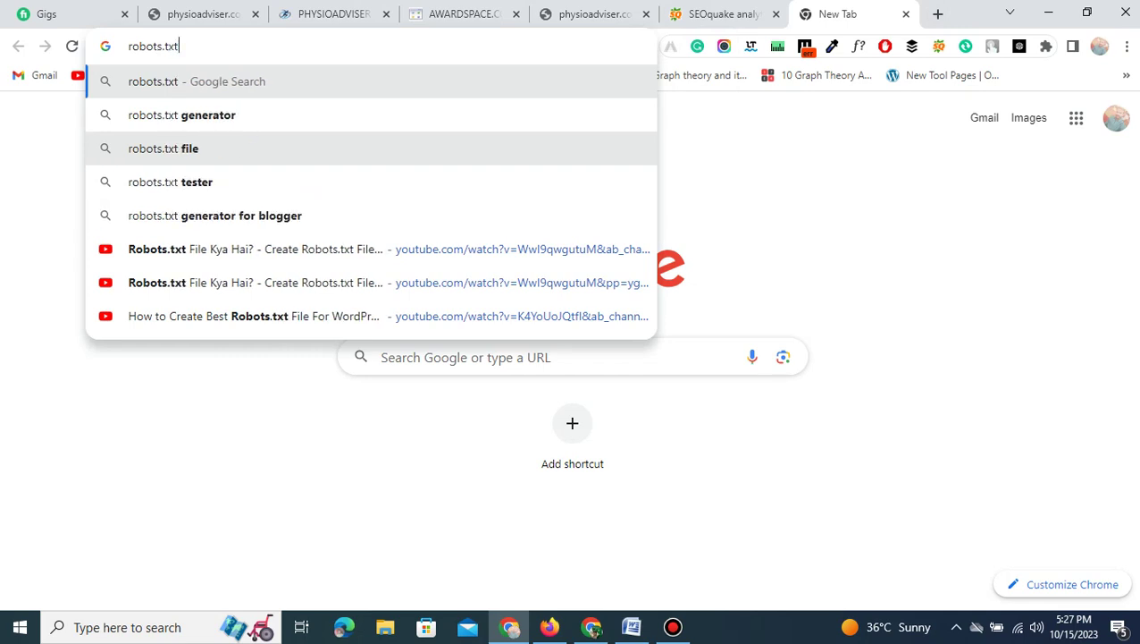
# Search 'robots.txt generator', open SEOptimer's generator, and keep the default rule for all robots.
pyautogui.press('Down')
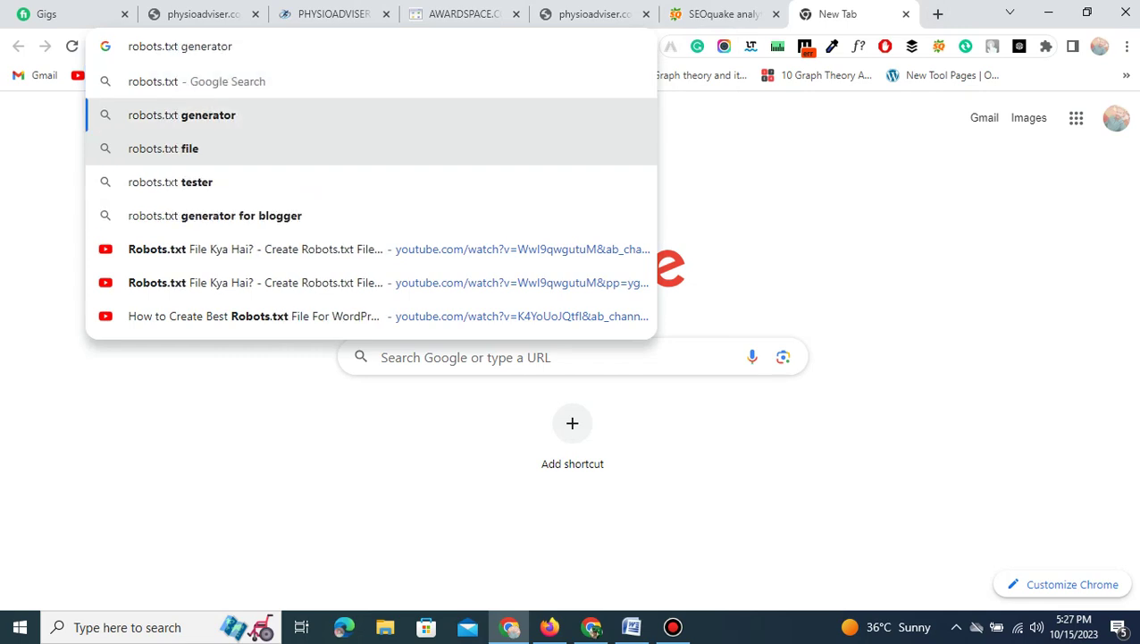
pyautogui.press('Return')
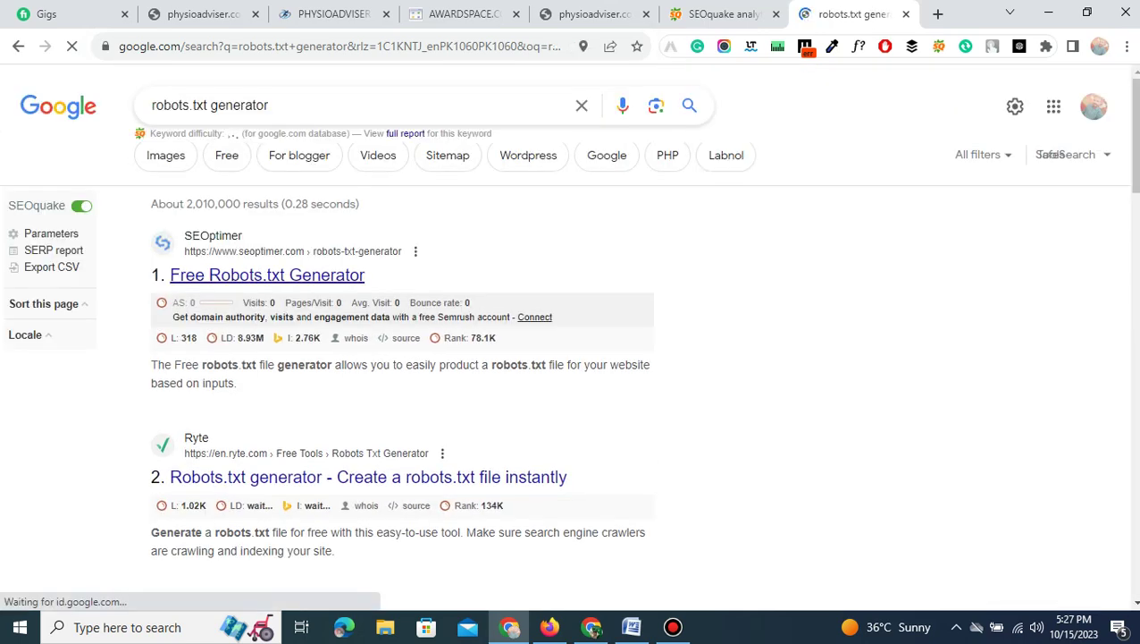
pyautogui.middleClick(267, 274)
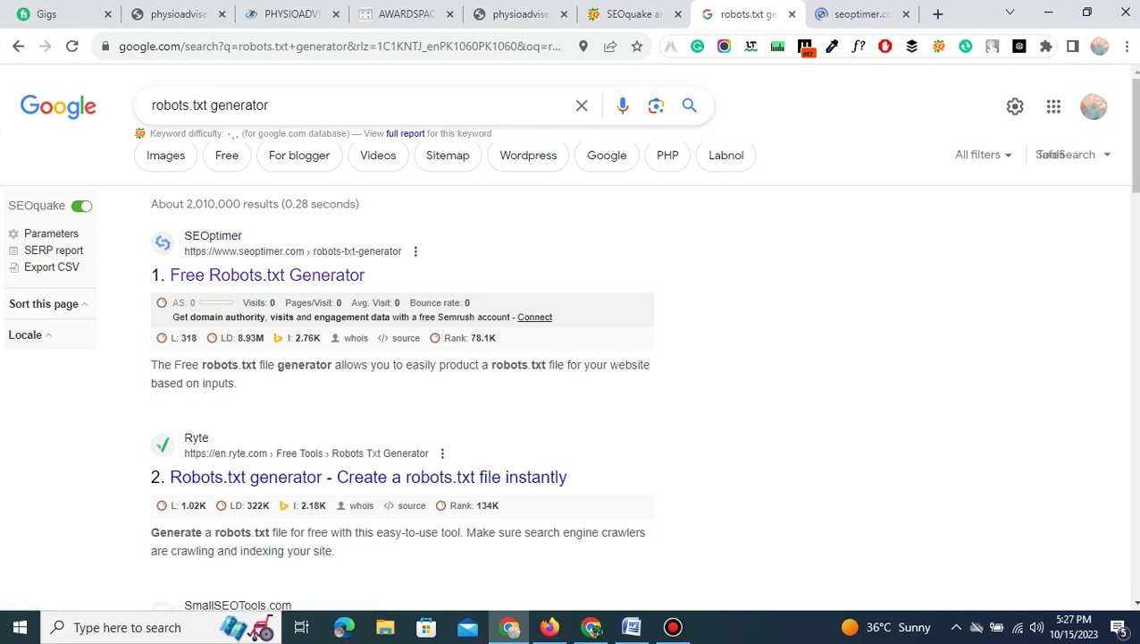
pyautogui.scroll(-1, 267, 274)
pyautogui.scroll(-1, 564, 345)
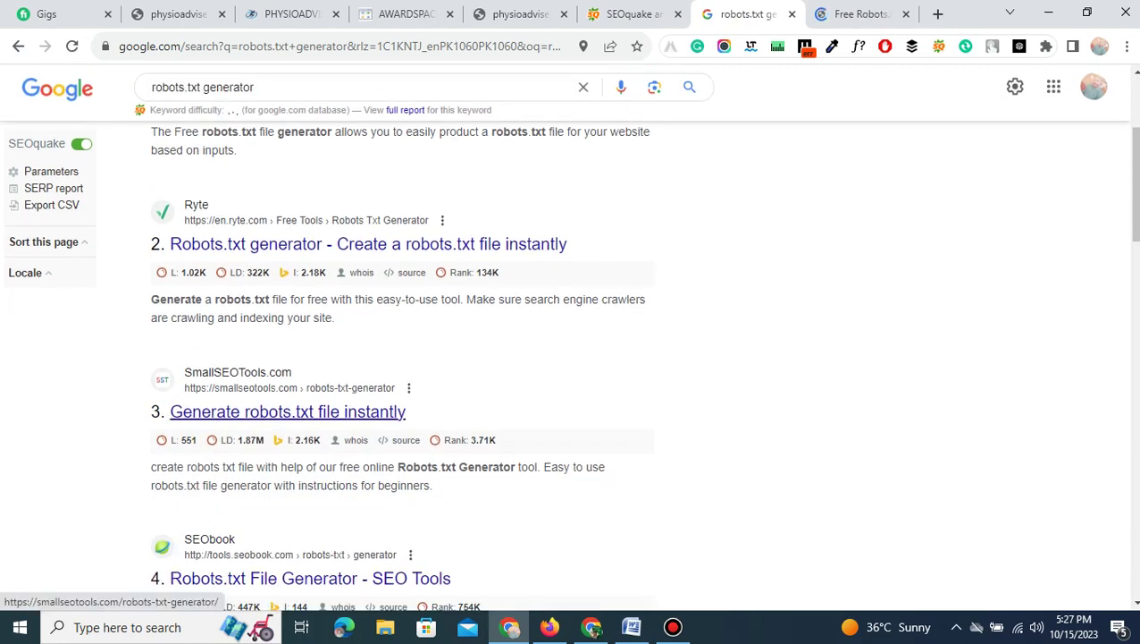
pyautogui.scroll(-1, 402, 357)
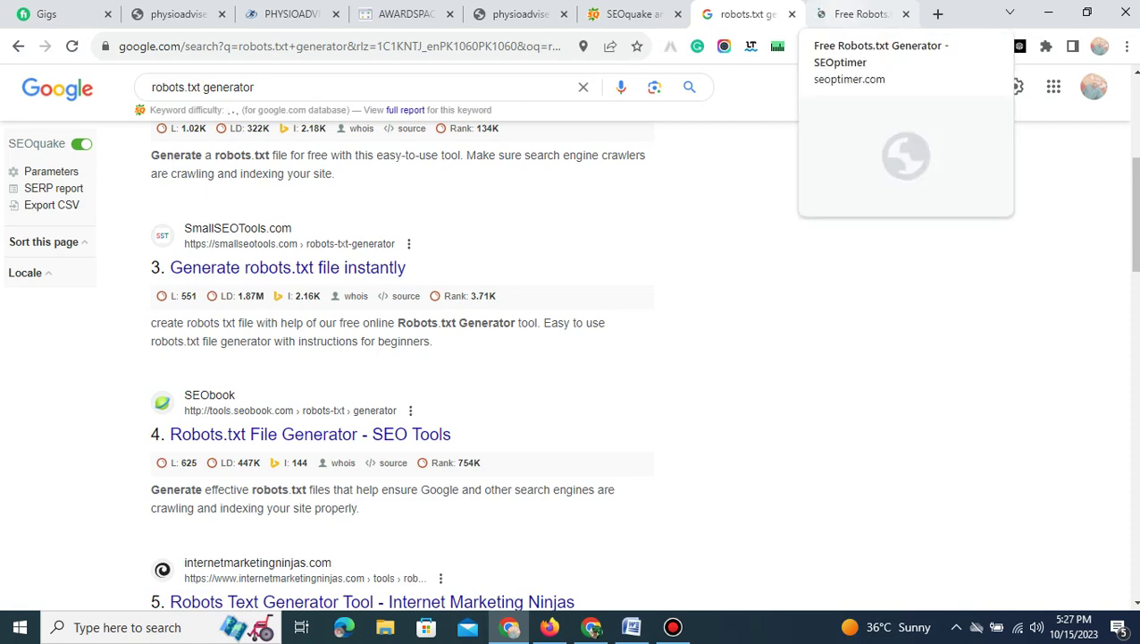
pyautogui.click(858, 13)
pyautogui.click(485, 378)
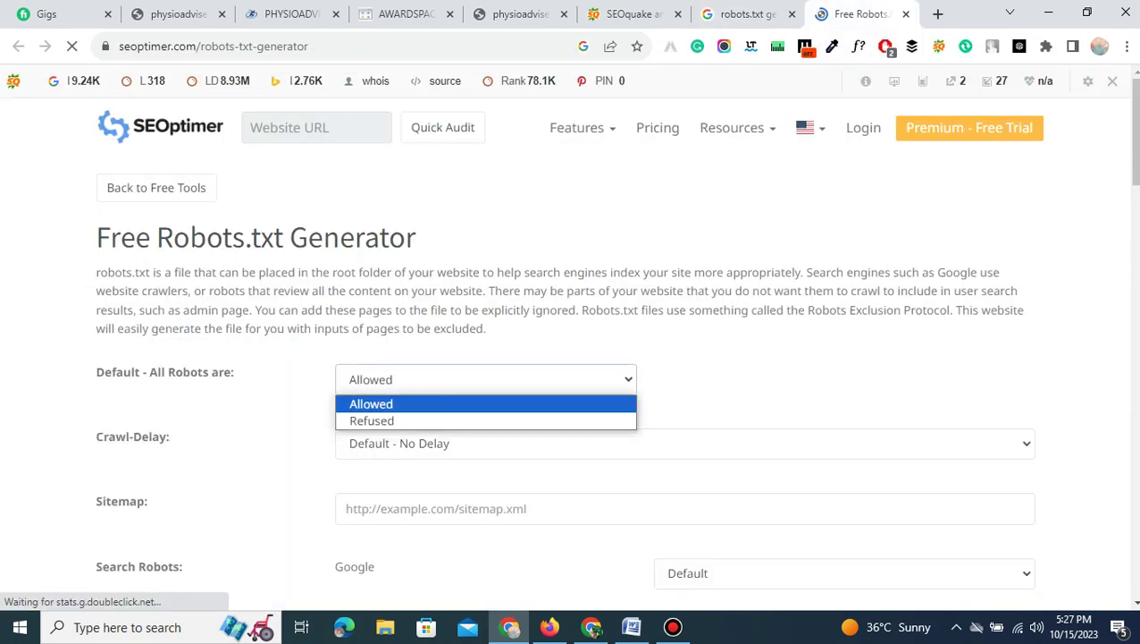
pyautogui.click(376, 402)
pyautogui.scroll(-2, 570, 357)
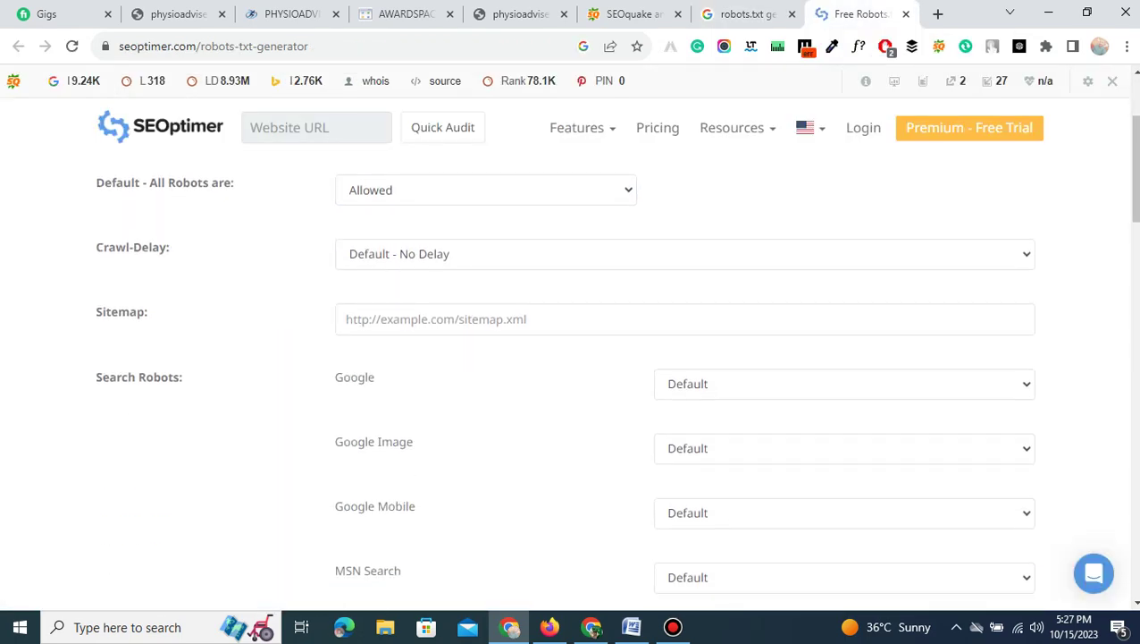
pyautogui.click(684, 254)
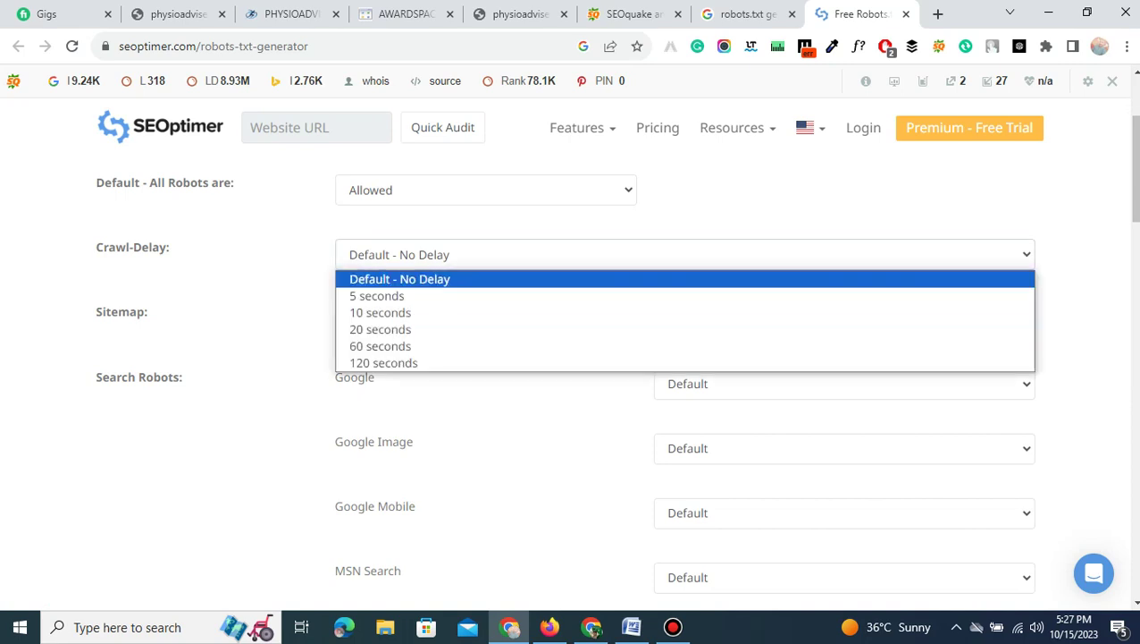
pyautogui.click(385, 280)
pyautogui.click(385, 319)
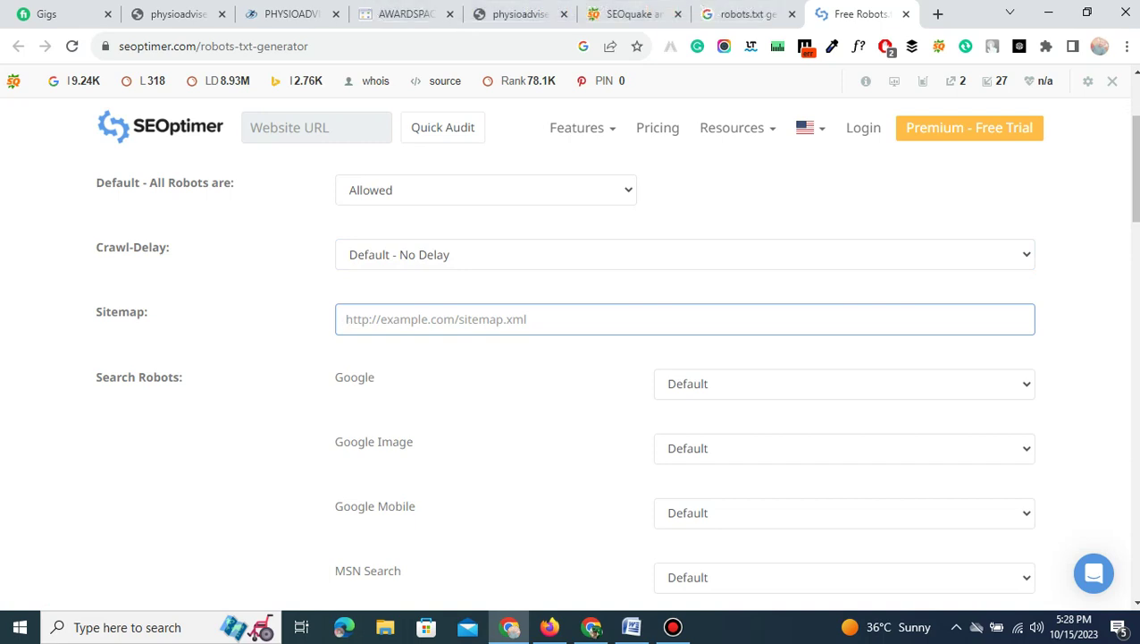
pyautogui.scroll(3, 590, 268)
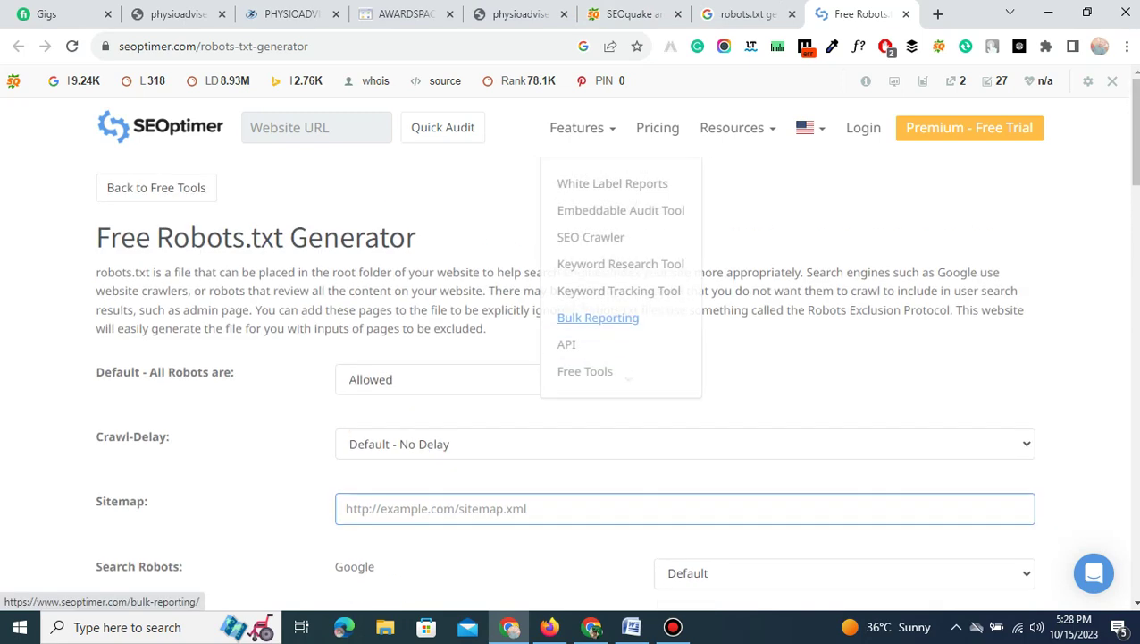
pyautogui.click(485, 379)
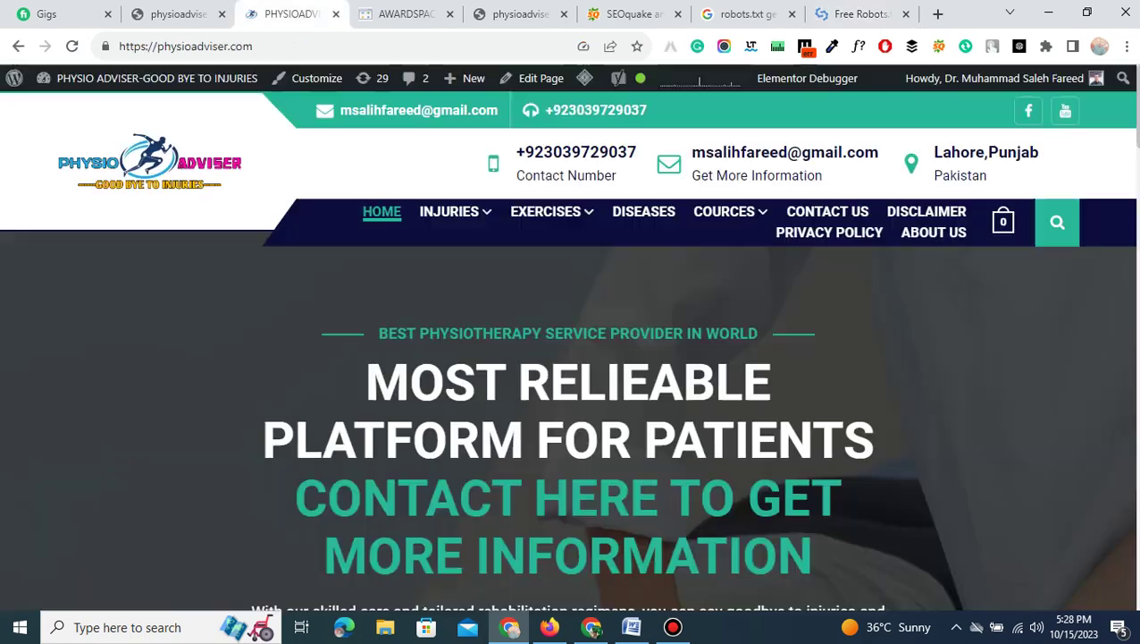
pyautogui.click(284, 13)
pyautogui.moveTo(449, 211)
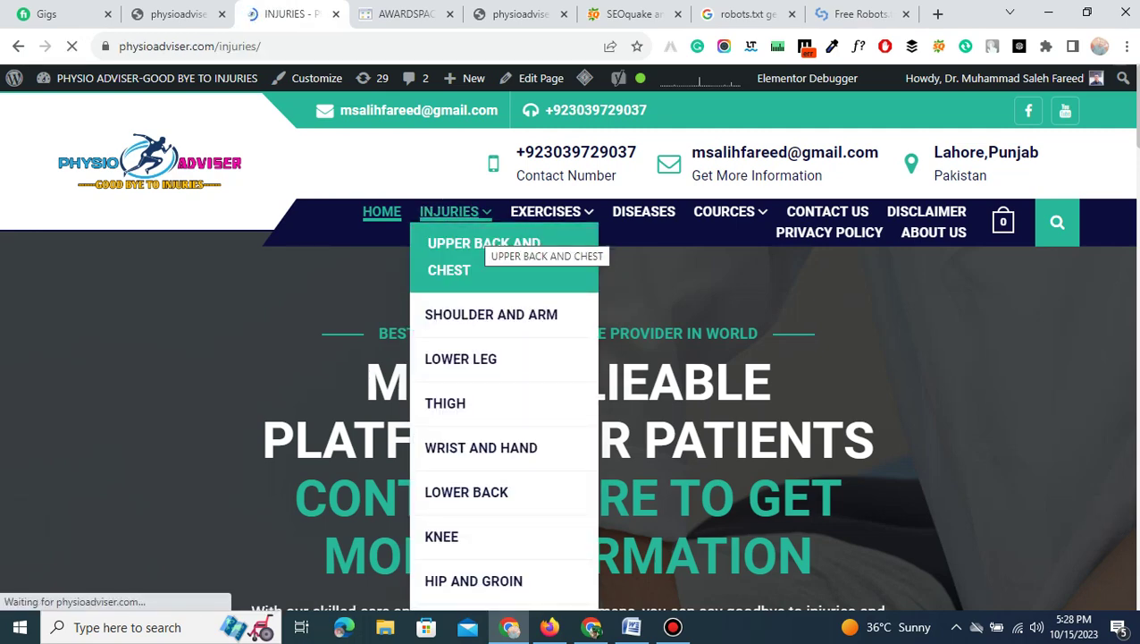
pyautogui.hotkey('ctrl', 'l')
pyautogui.hotkey('ctrl', 'c')
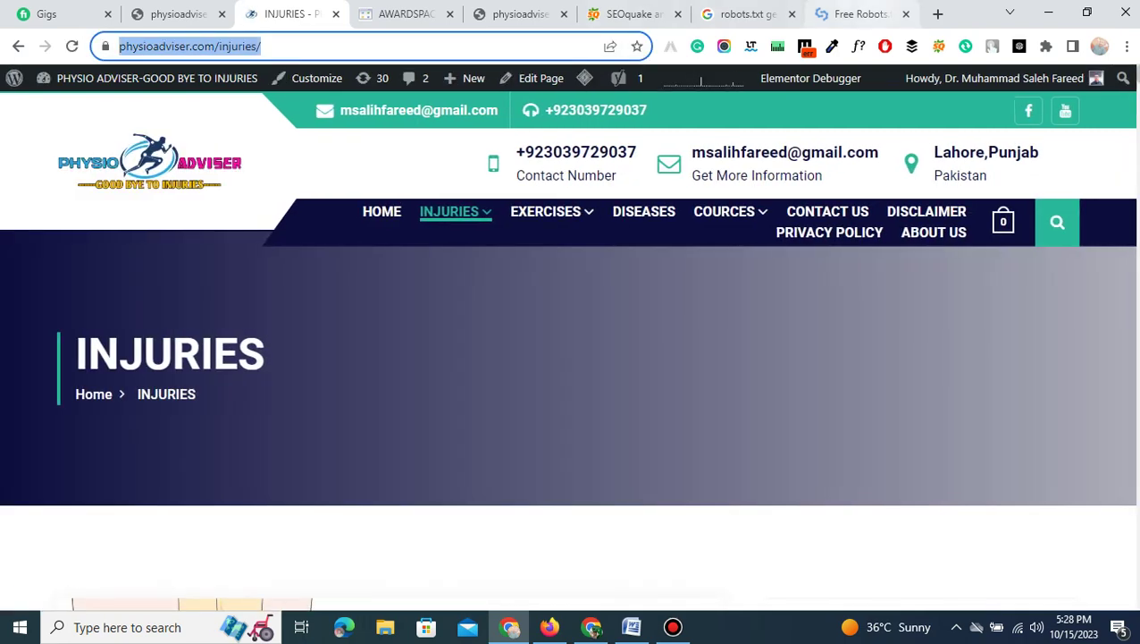
pyautogui.click(861, 14)
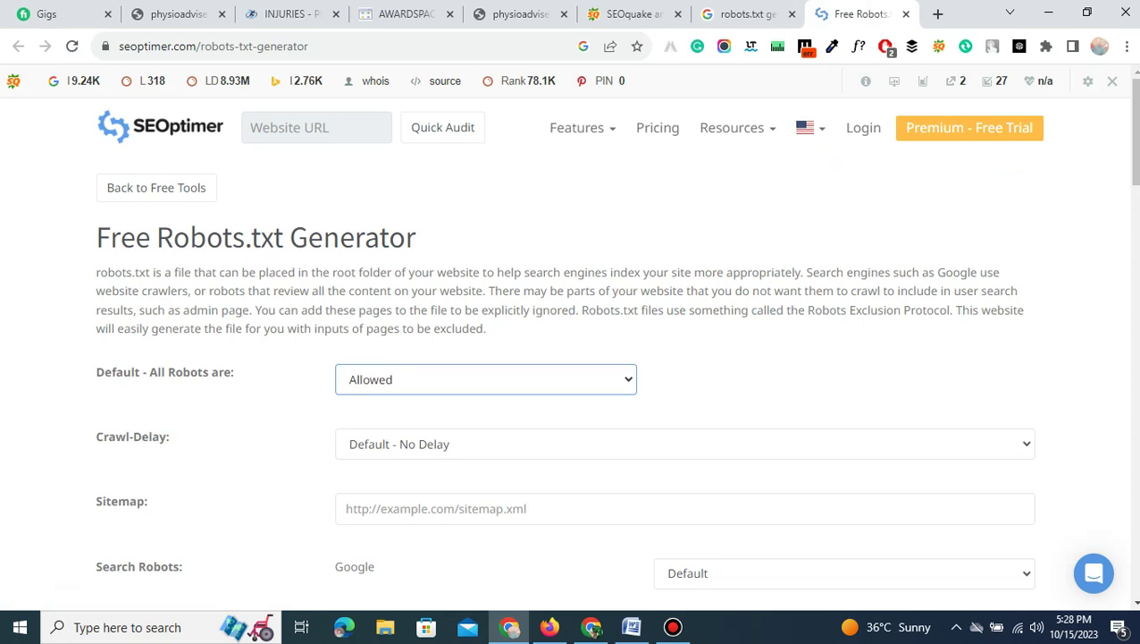
# Keep no crawl delay and paste the Injuries page address as the first restricted directory.
pyautogui.click(684, 443)
pyautogui.press('Escape')
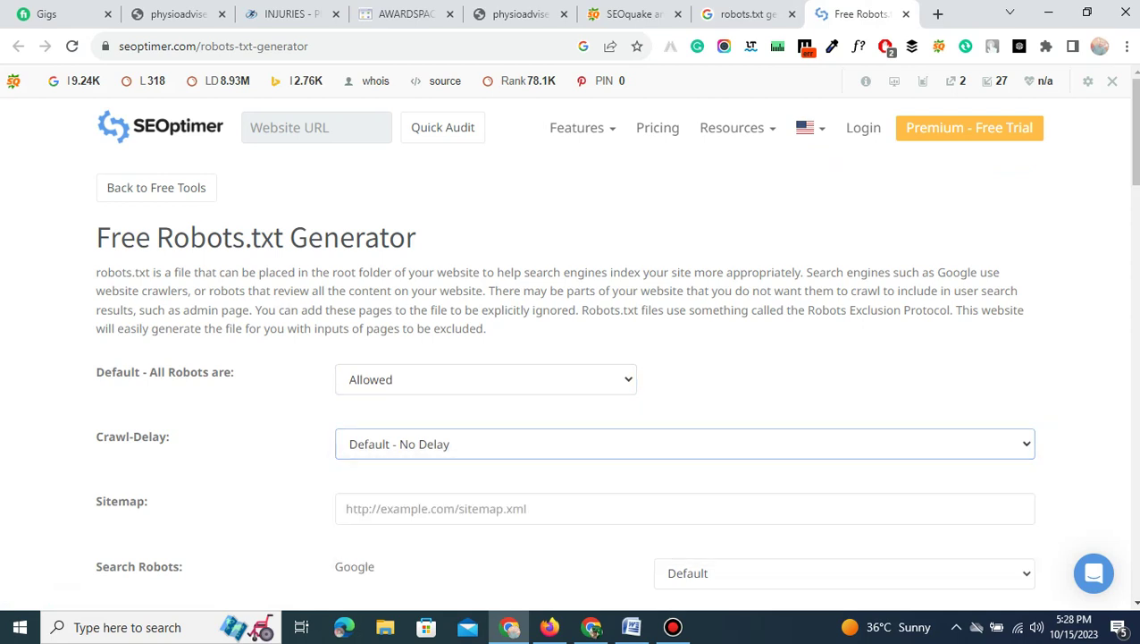
pyautogui.scroll(-1, 572, 339)
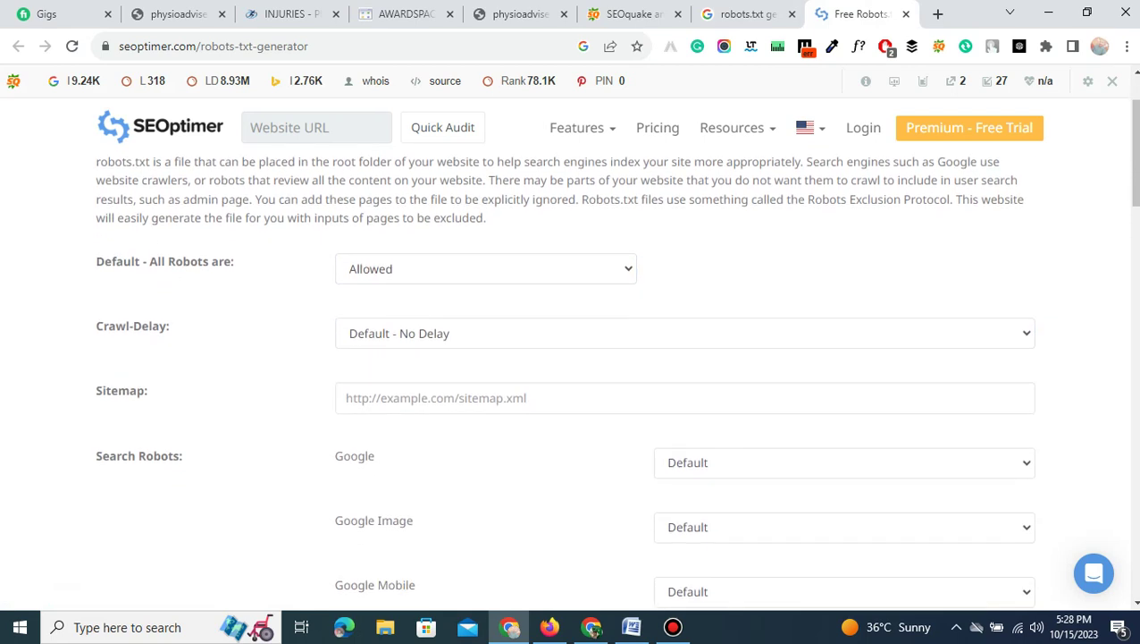
pyautogui.scroll(-2, 572, 357)
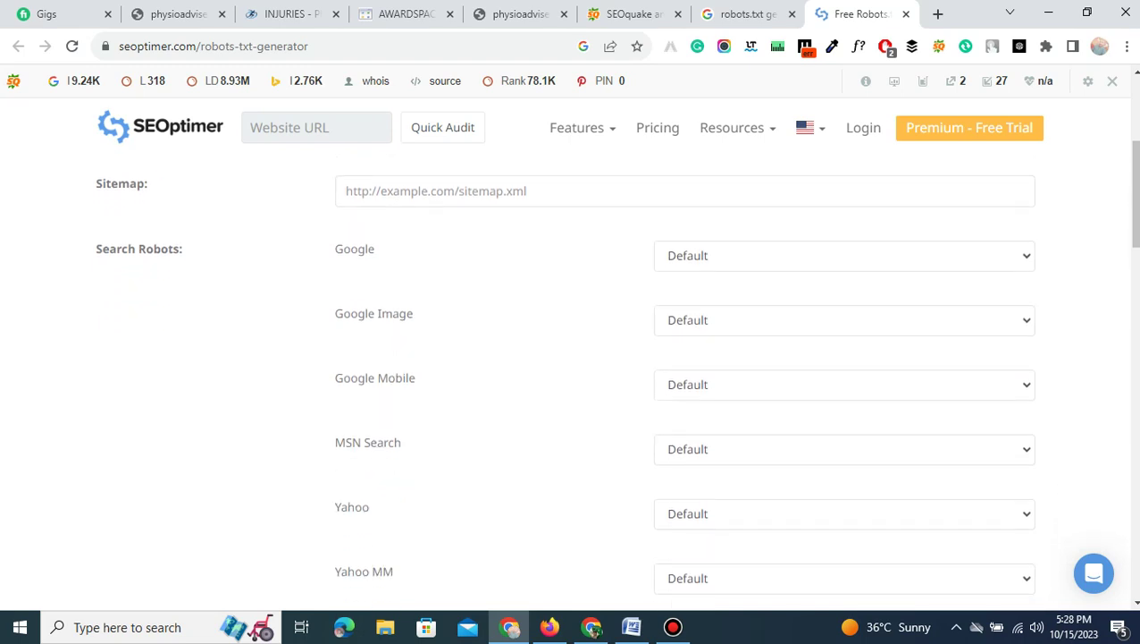
pyautogui.scroll(-5, 572, 376)
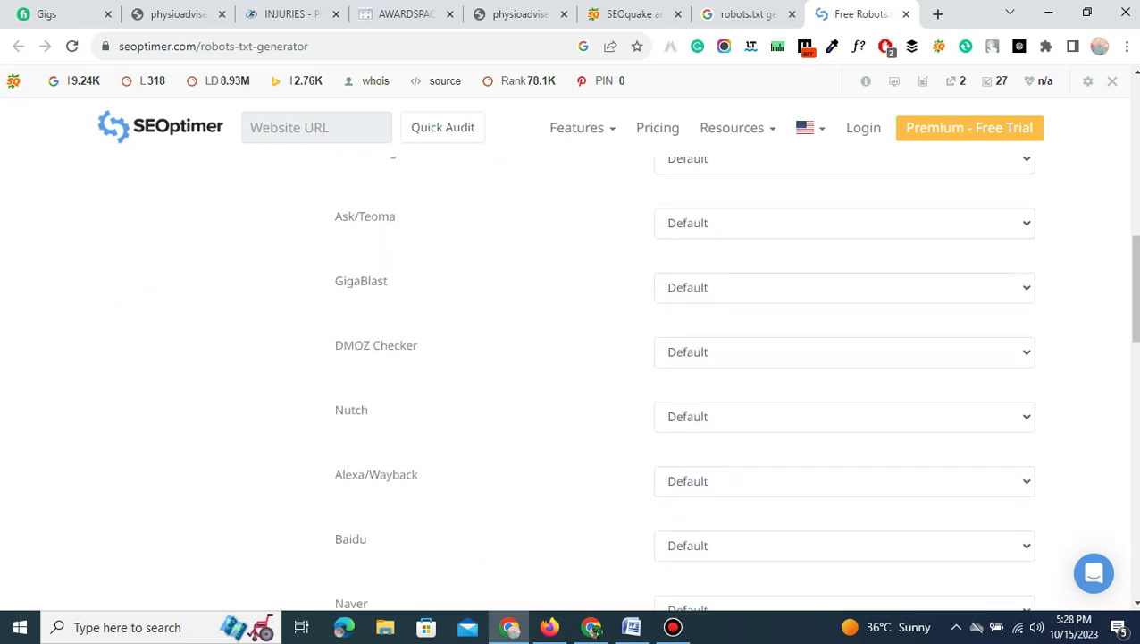
pyautogui.scroll(-5, 572, 382)
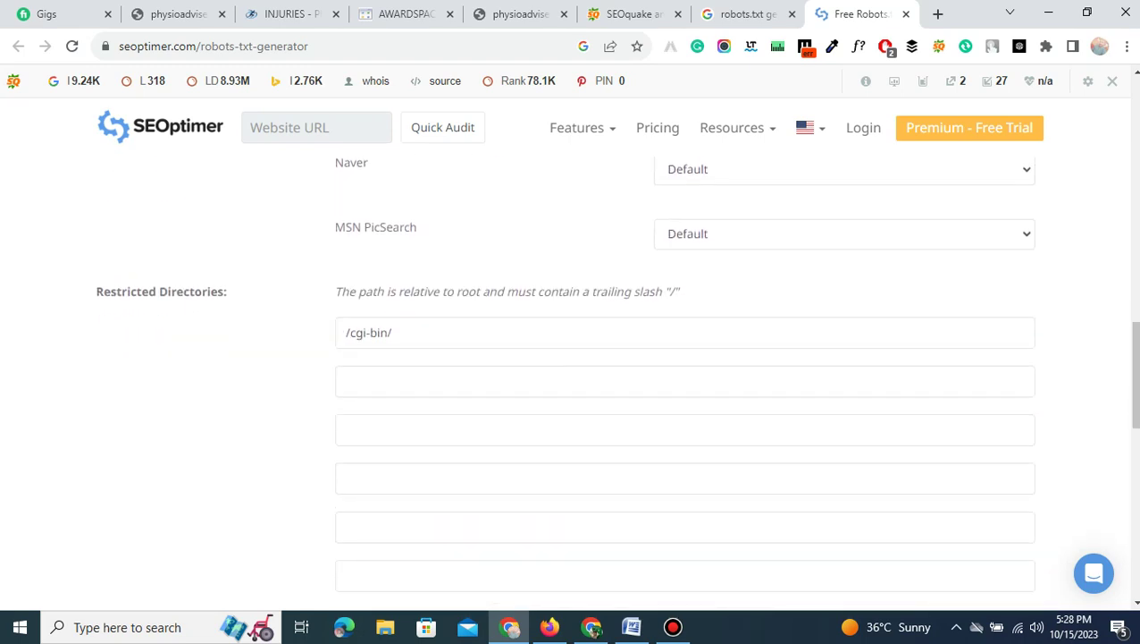
pyautogui.click(393, 332)
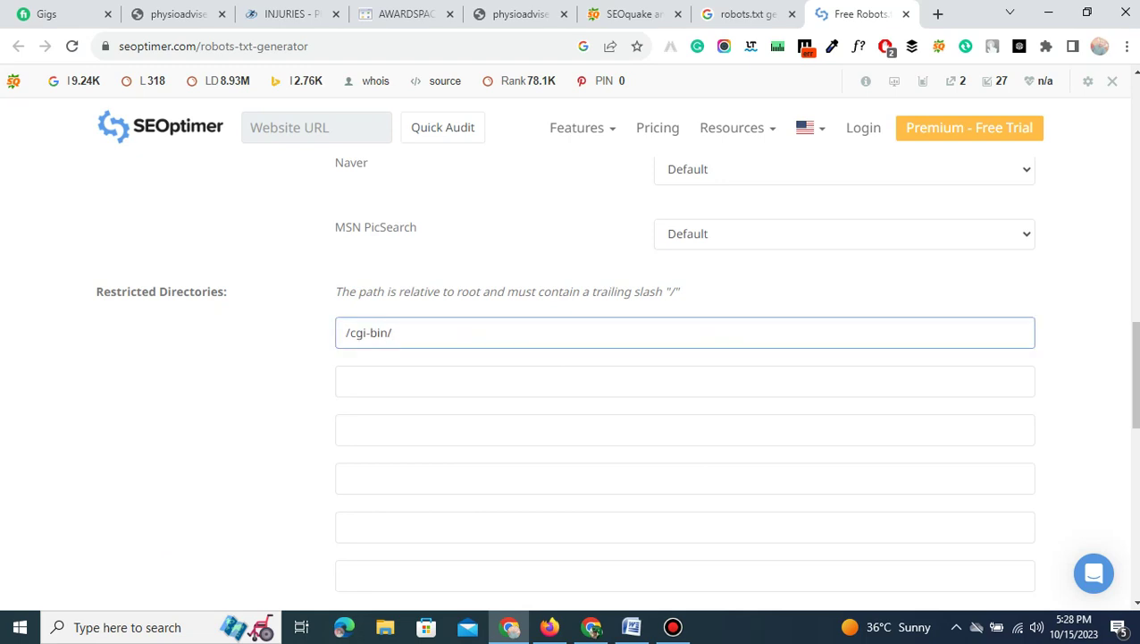
pyautogui.hotkey('ctrl', 'v')
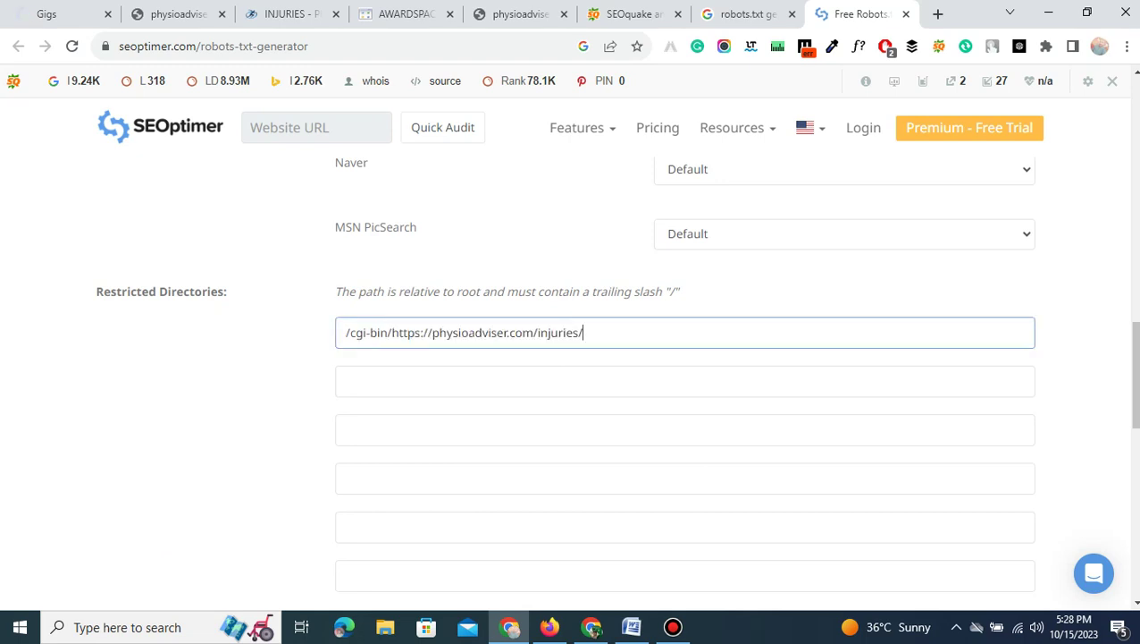
# Generate the robots.txt, check its /injuries/ Disallow line, then fetch the sitemap from SEOquake.
pyautogui.scroll(-2, 572, 375)
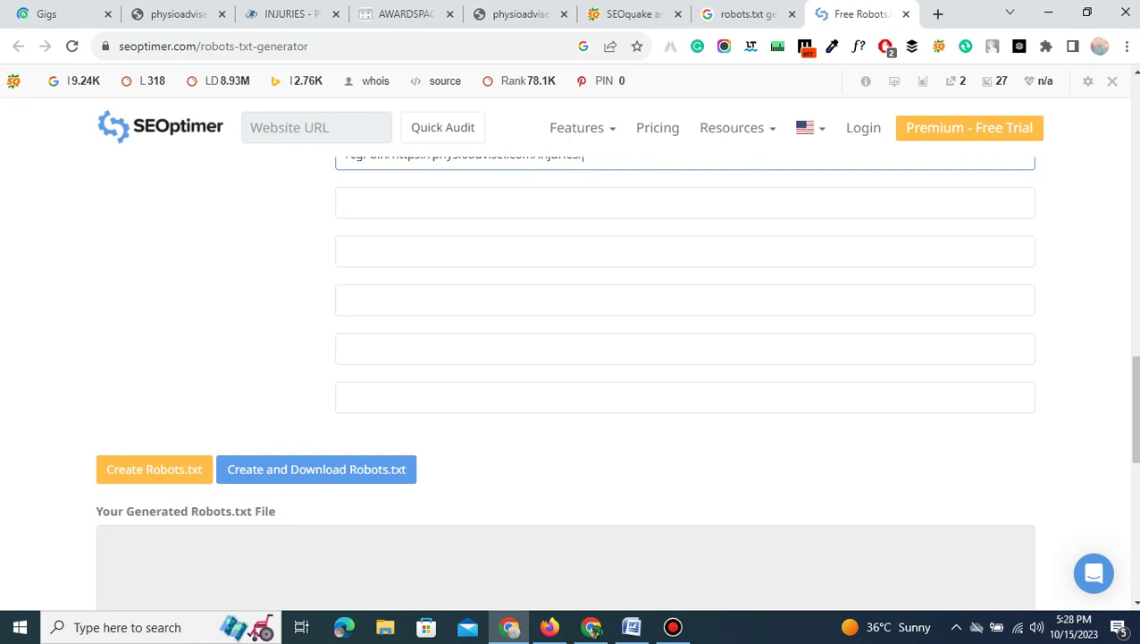
pyautogui.scroll(-1, 572, 375)
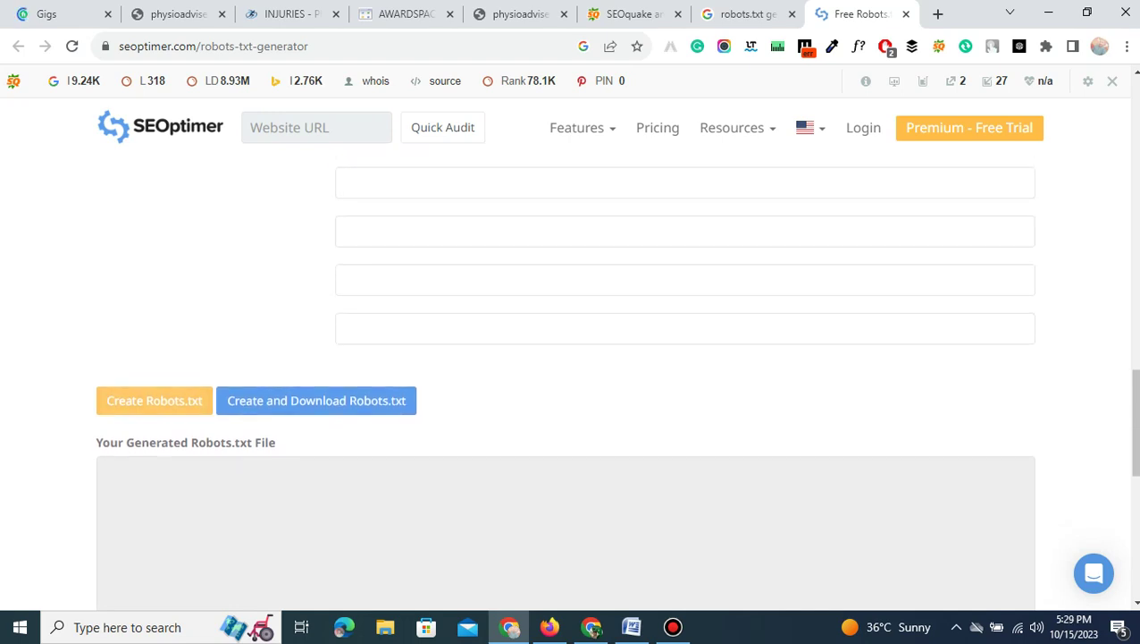
pyautogui.click(154, 401)
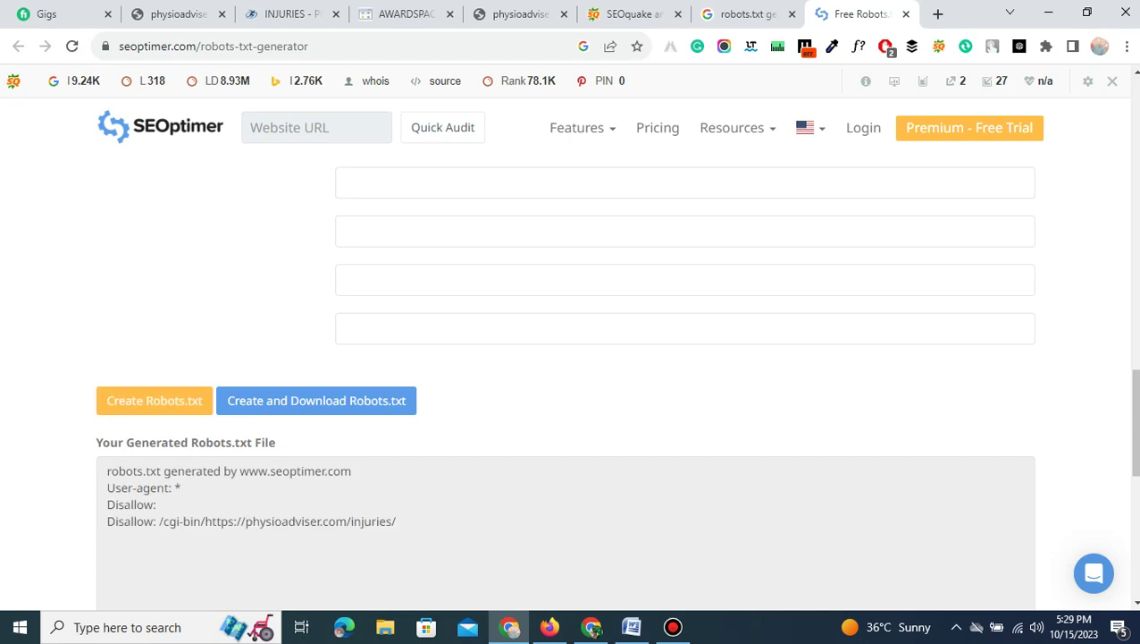
pyautogui.tripleClick(251, 521)
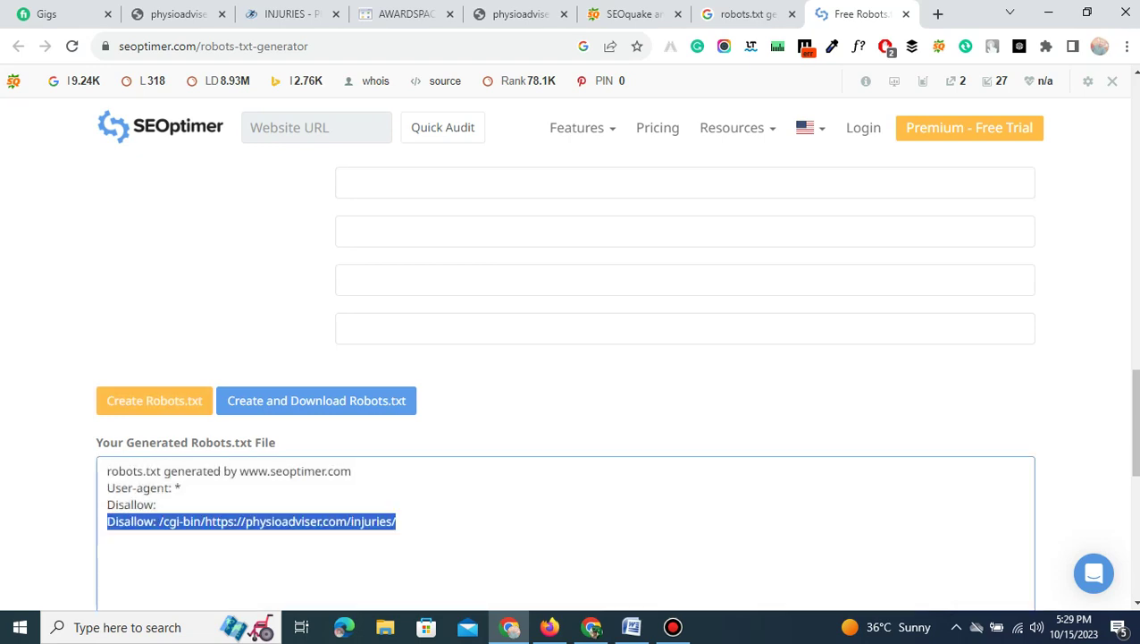
pyautogui.scroll(3, 572, 357)
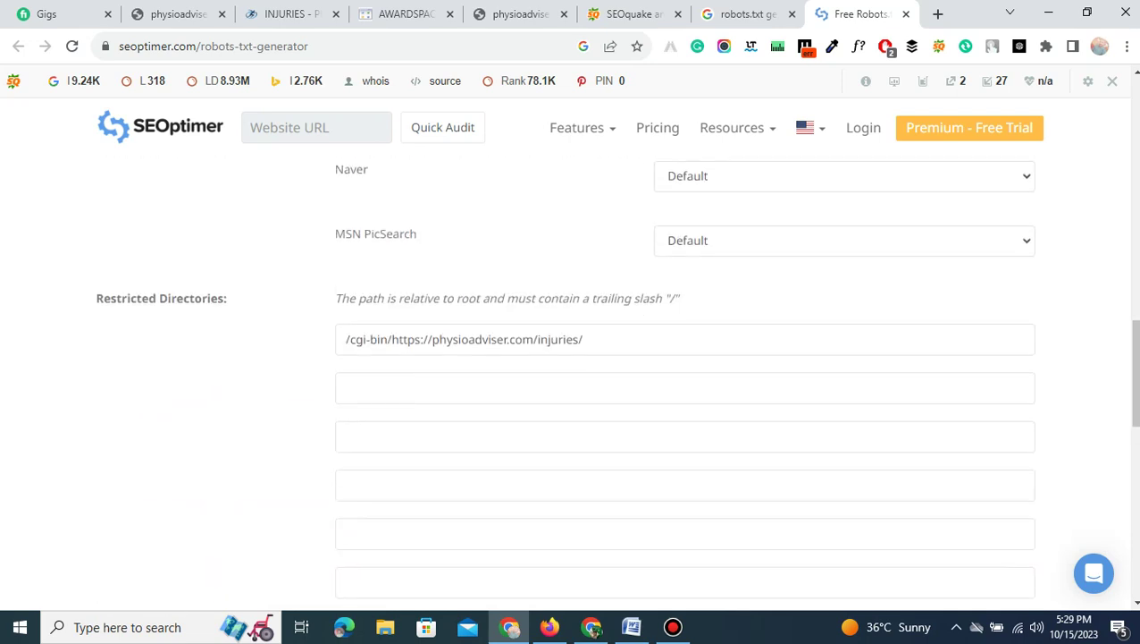
pyautogui.scroll(10, 572, 357)
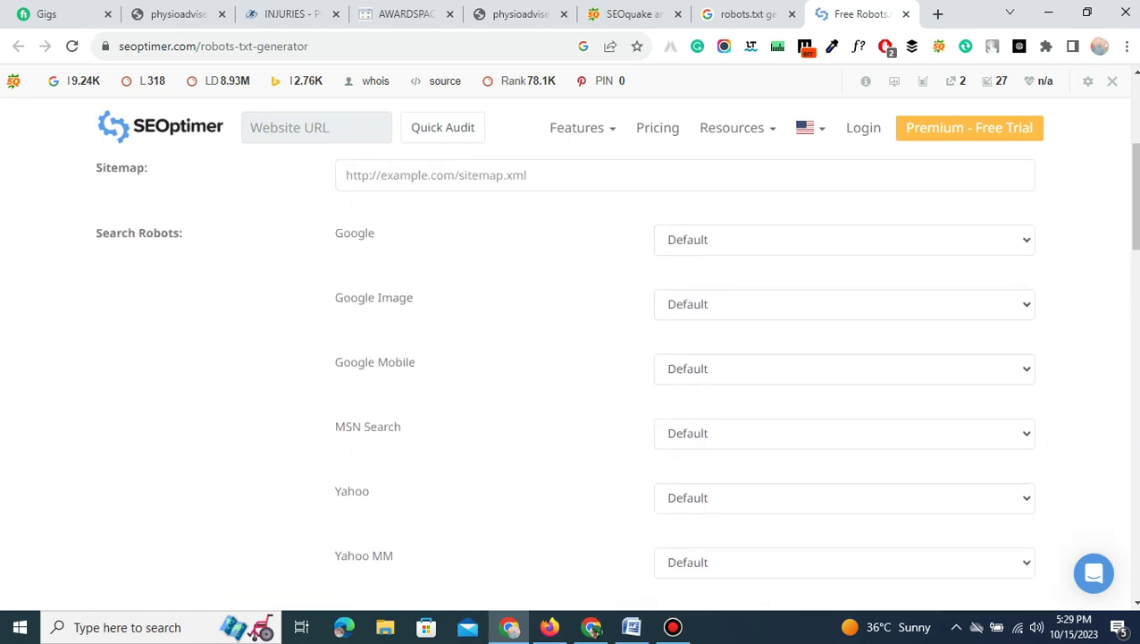
pyautogui.scroll(2, 572, 357)
pyautogui.scroll(-1, 572, 357)
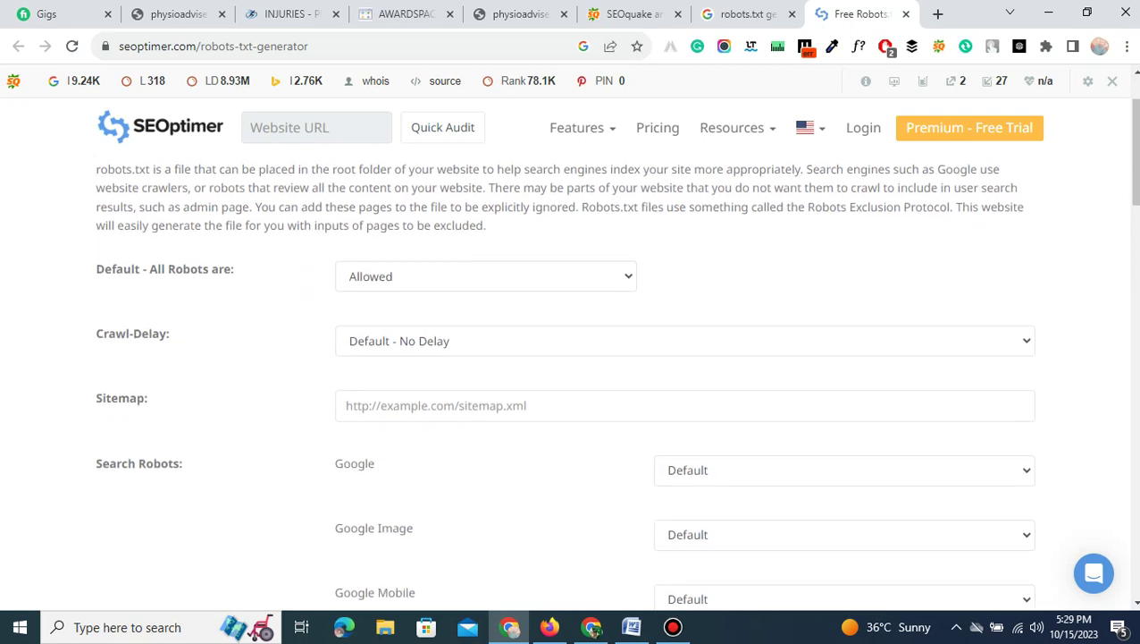
pyautogui.click(346, 386)
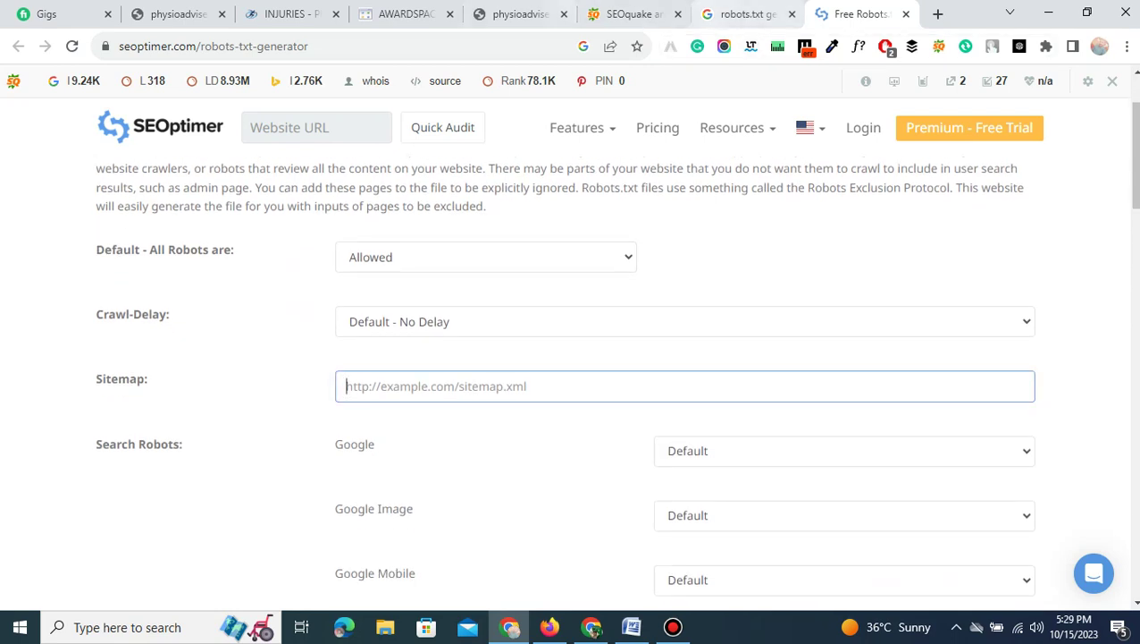
pyautogui.click(630, 13)
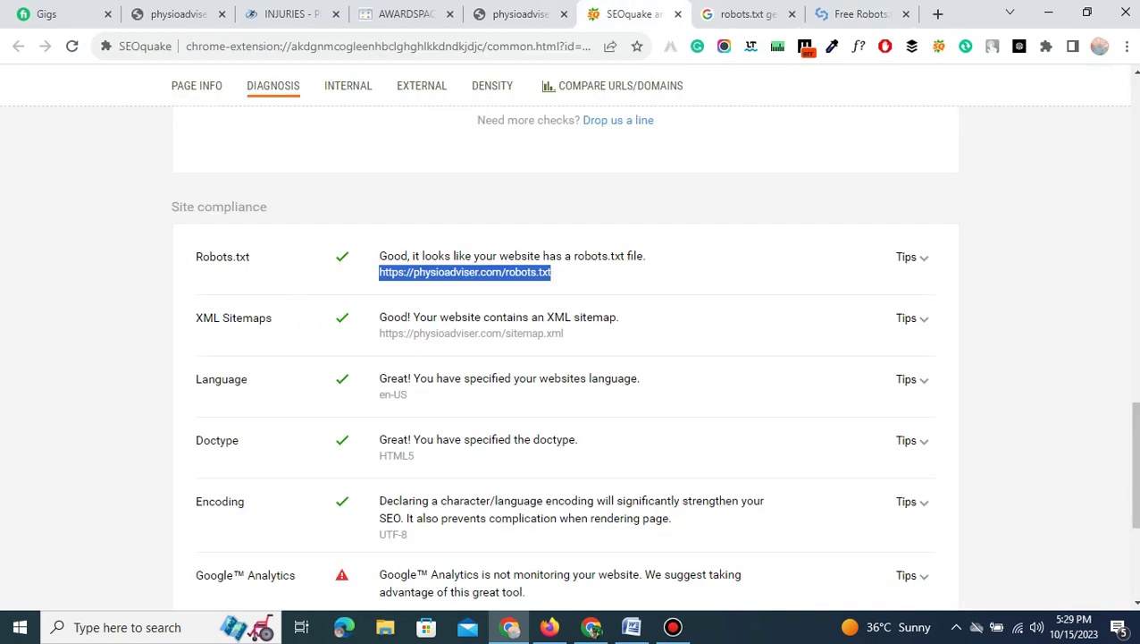
pyautogui.moveTo(564, 333); pyautogui.dragTo(379, 333)
pyautogui.hotkey('ctrl', 'c')
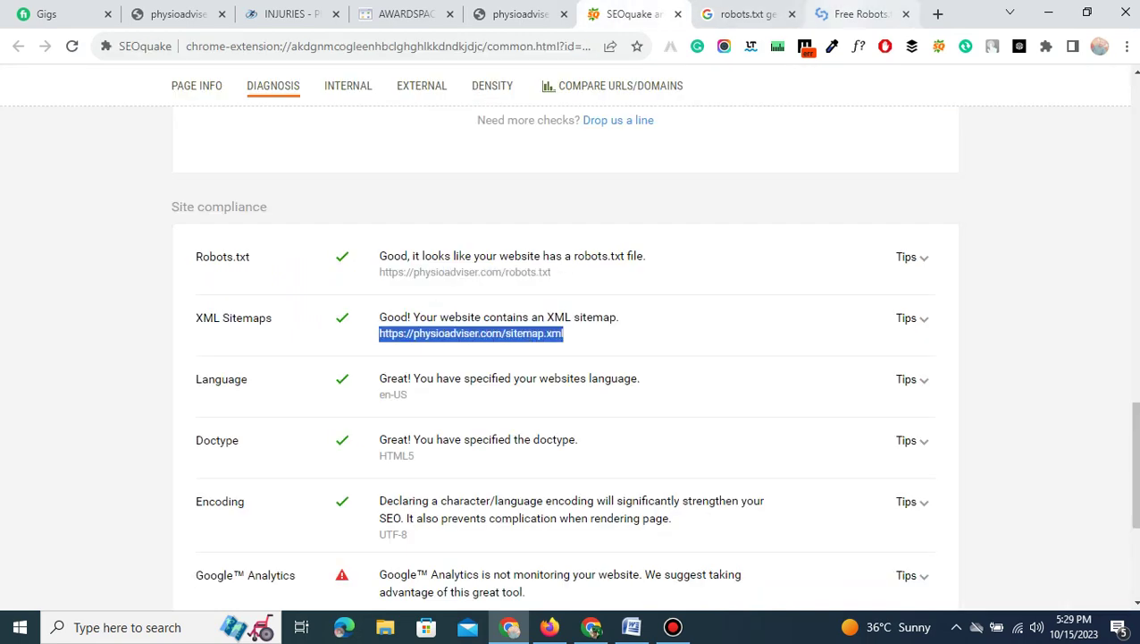
pyautogui.click(858, 14)
pyautogui.hotkey('ctrl', 'v')
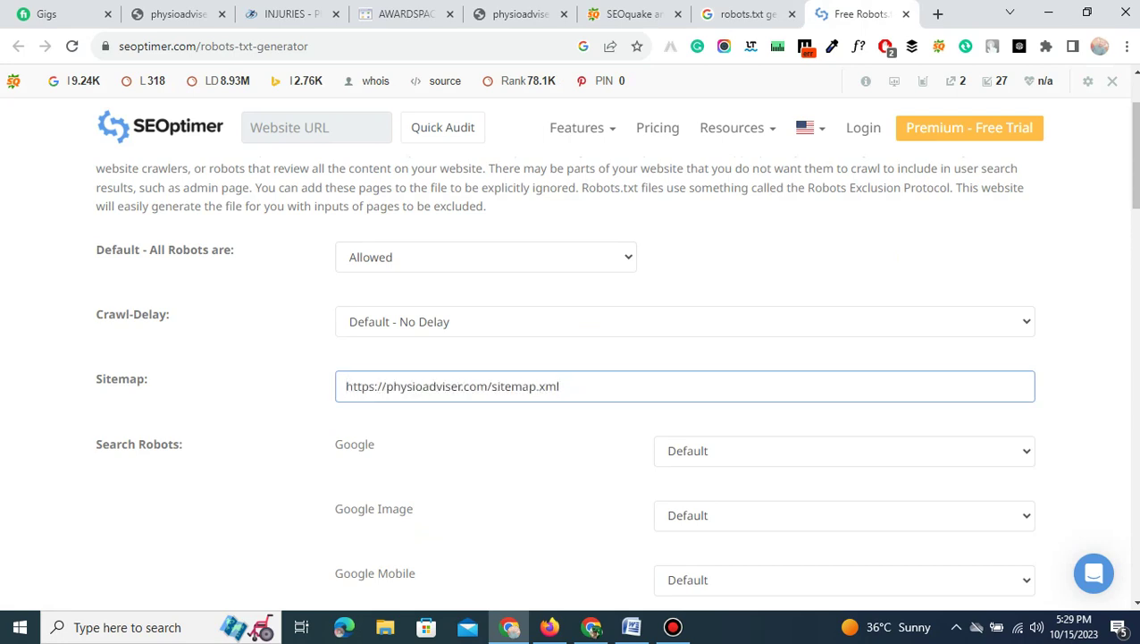
pyautogui.hotkey('shift', 'Tab')
pyautogui.hotkey('alt', 'Down')
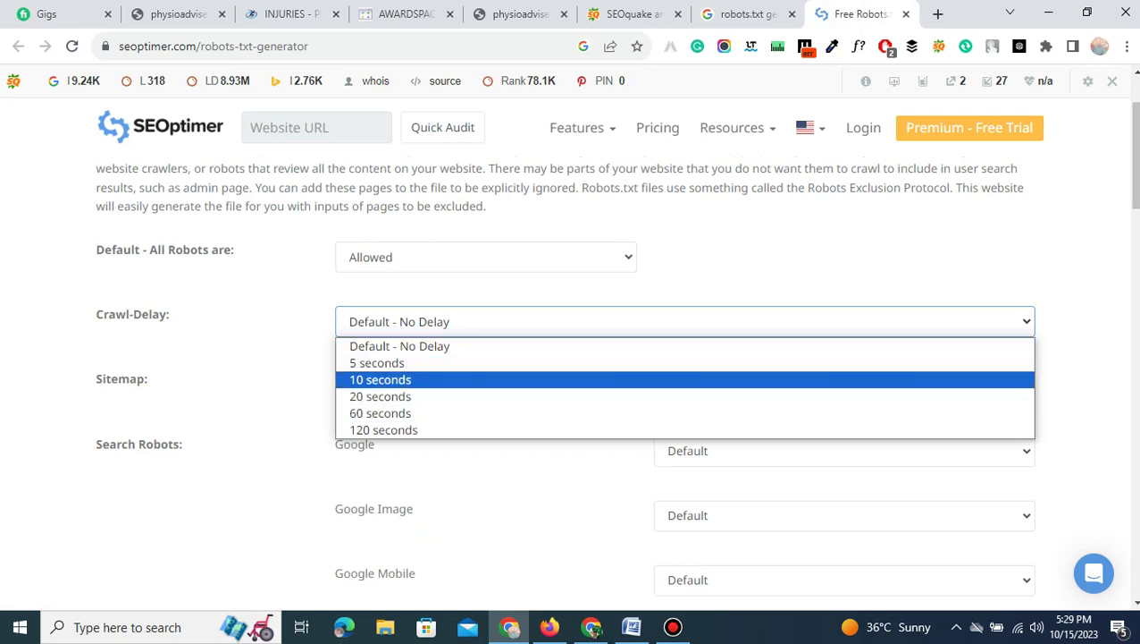
pyautogui.press('Escape')
pyautogui.scroll(-1, 570, 375)
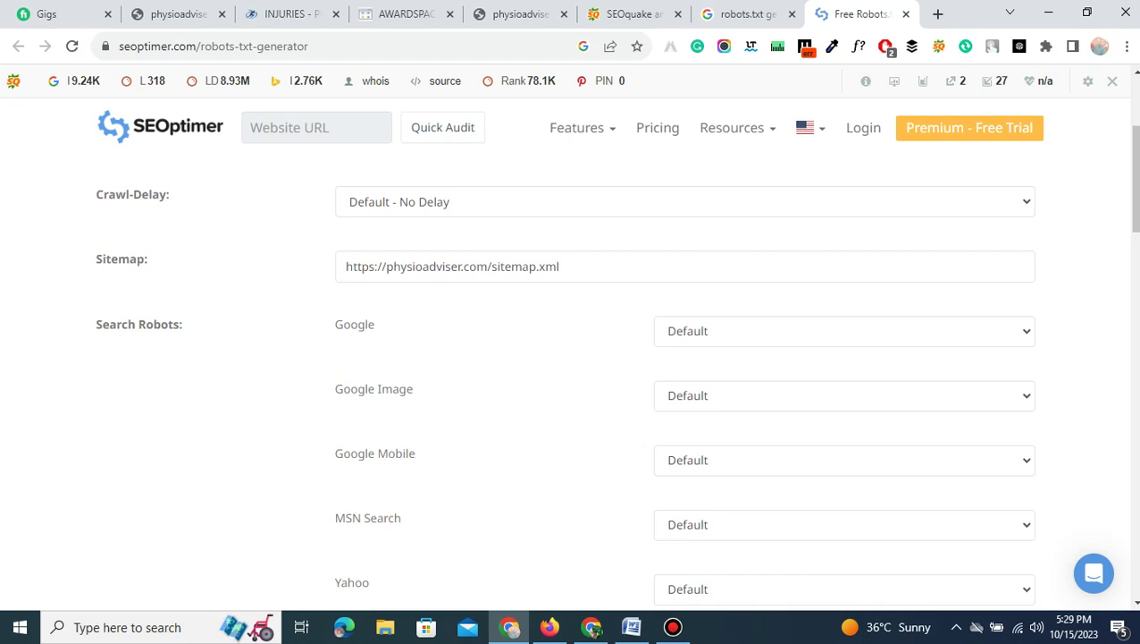
pyautogui.click(706, 331)
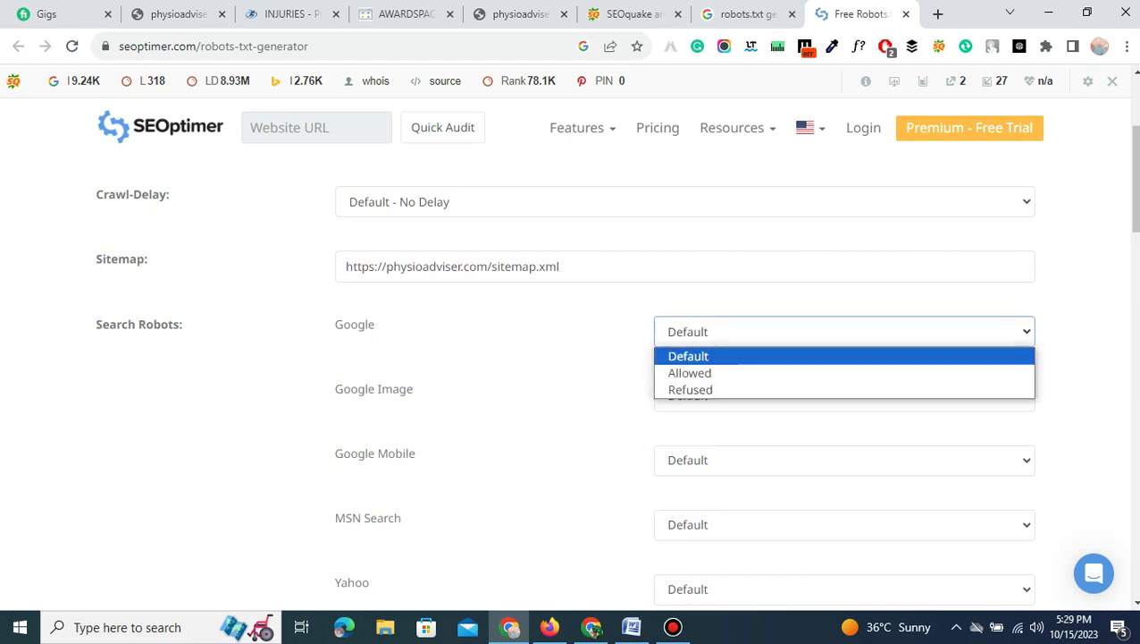
pyautogui.press('Down')
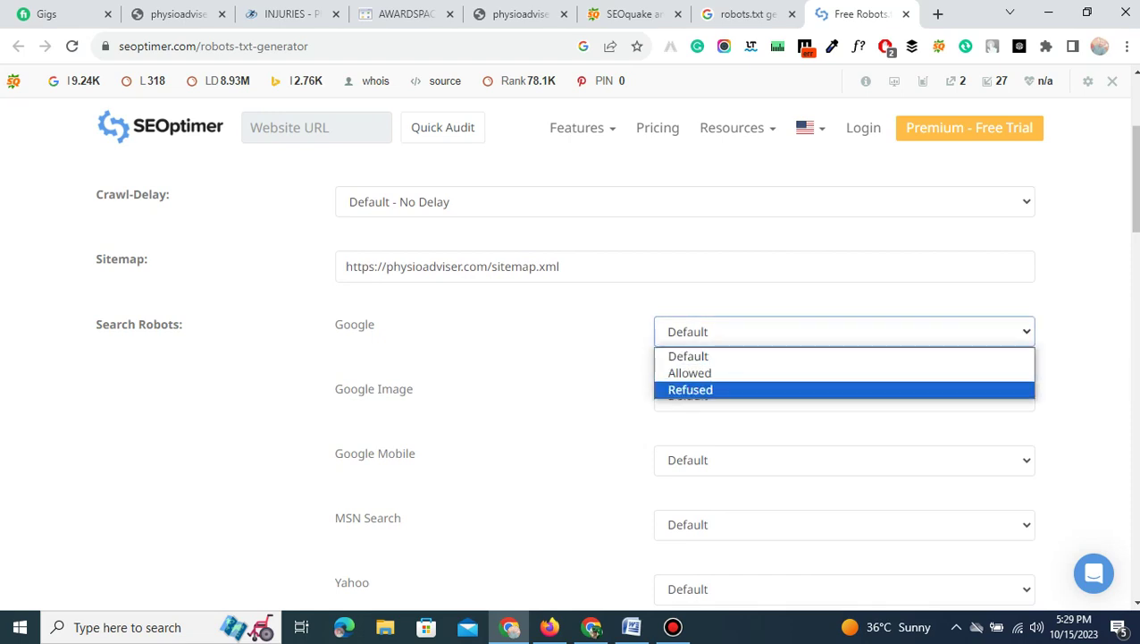
pyautogui.press('Up')
pyautogui.press('Escape')
pyautogui.scroll(-1, 570, 375)
pyautogui.scroll(-1, 570, 375)
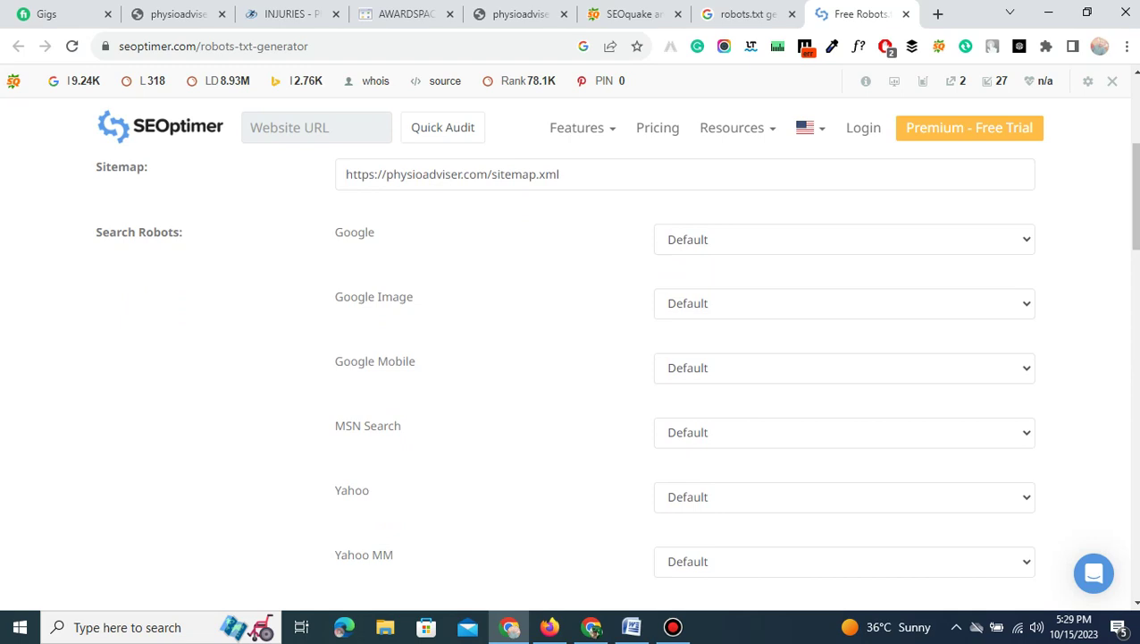
pyautogui.click(843, 367)
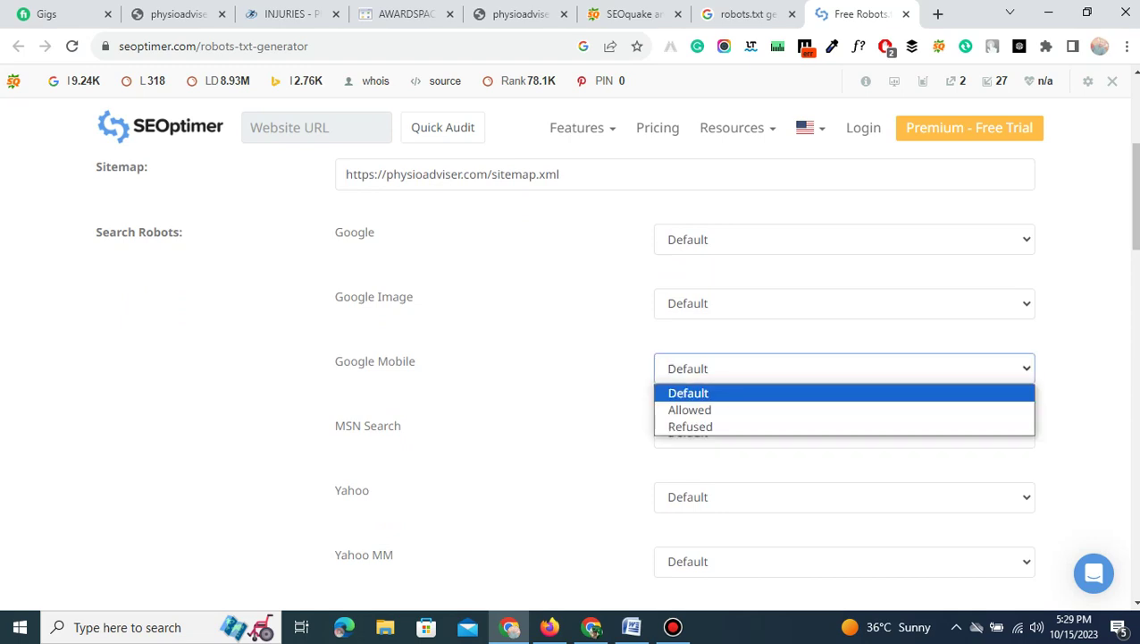
pyautogui.press('Down')
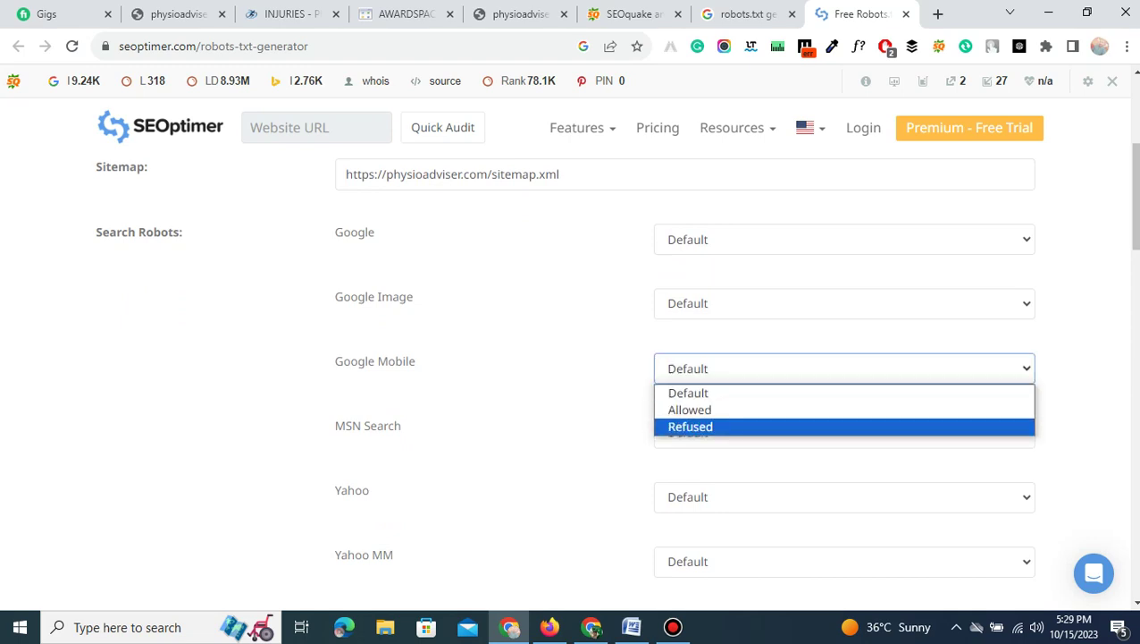
pyautogui.press('Escape')
pyautogui.scroll(-2, 684, 366)
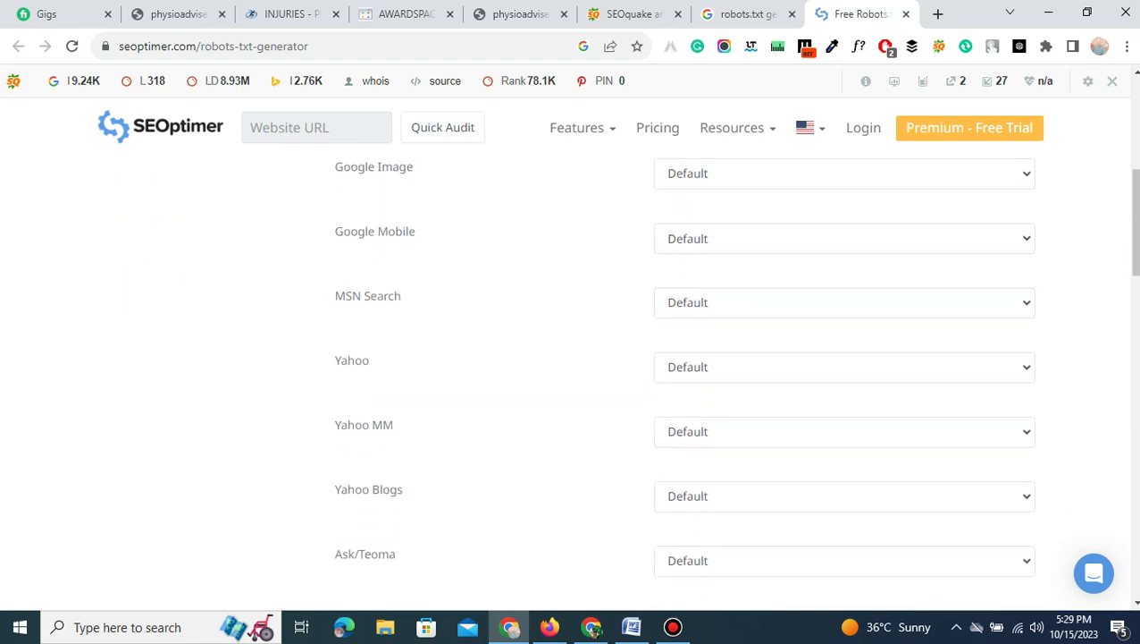
pyautogui.click(844, 367)
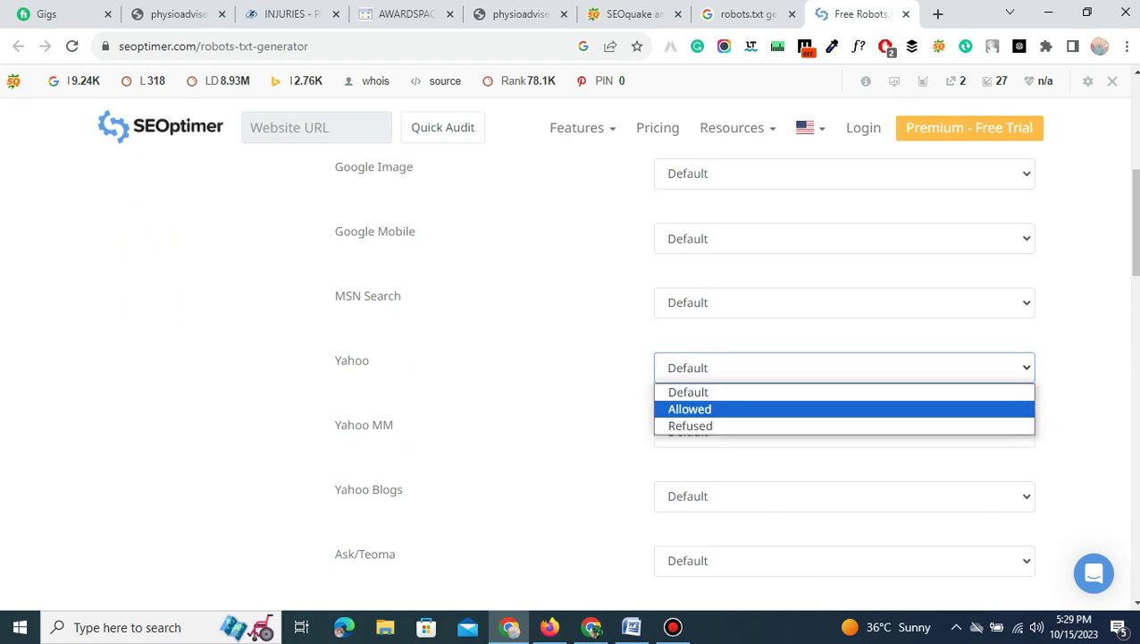
pyautogui.press('Escape')
pyautogui.scroll(-2, 685, 366)
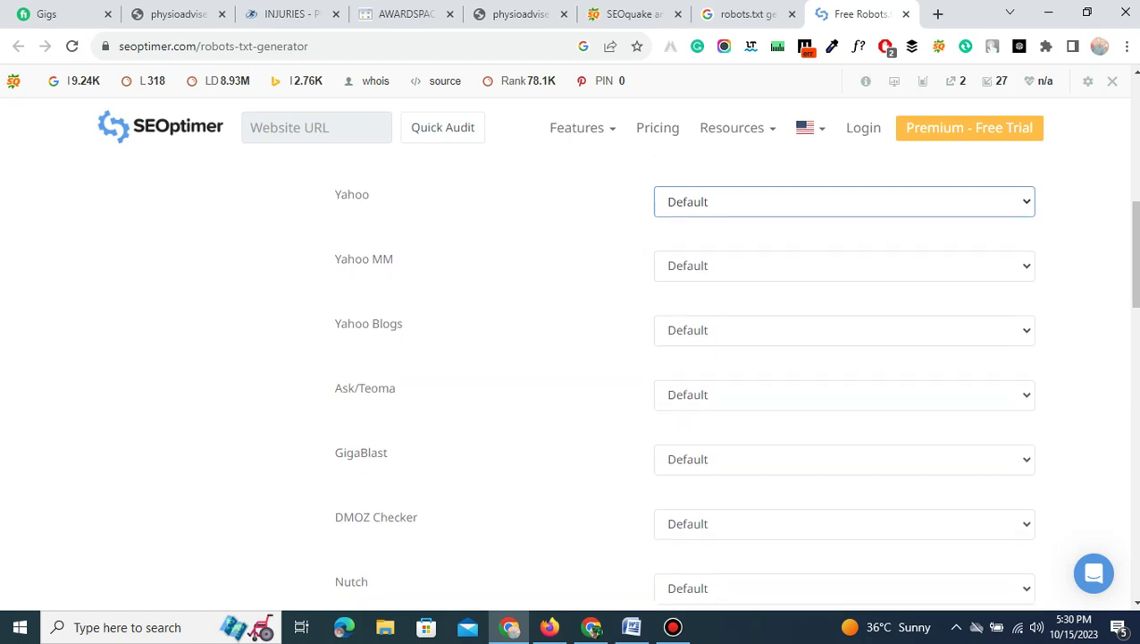
pyautogui.scroll(-2, 684, 367)
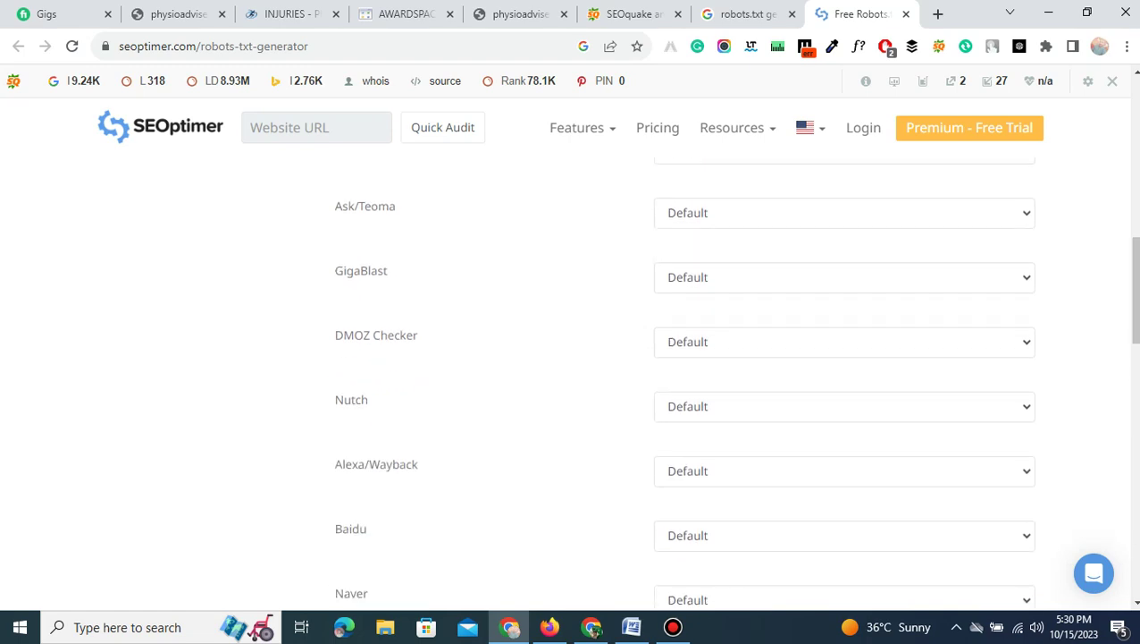
pyautogui.scroll(-1, 685, 367)
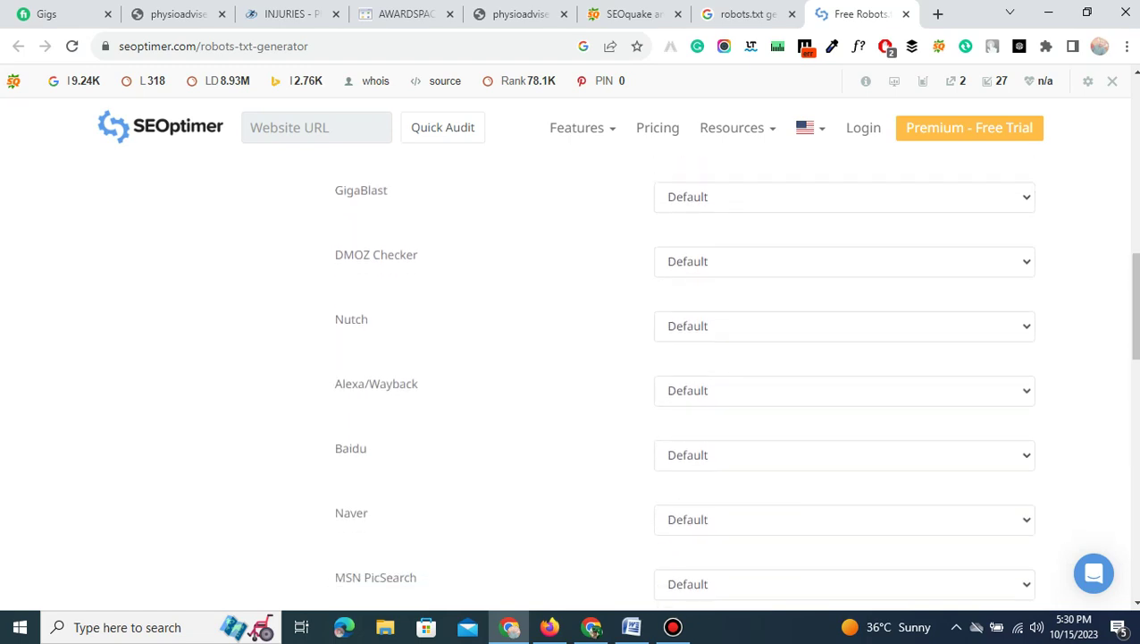
pyautogui.click(844, 455)
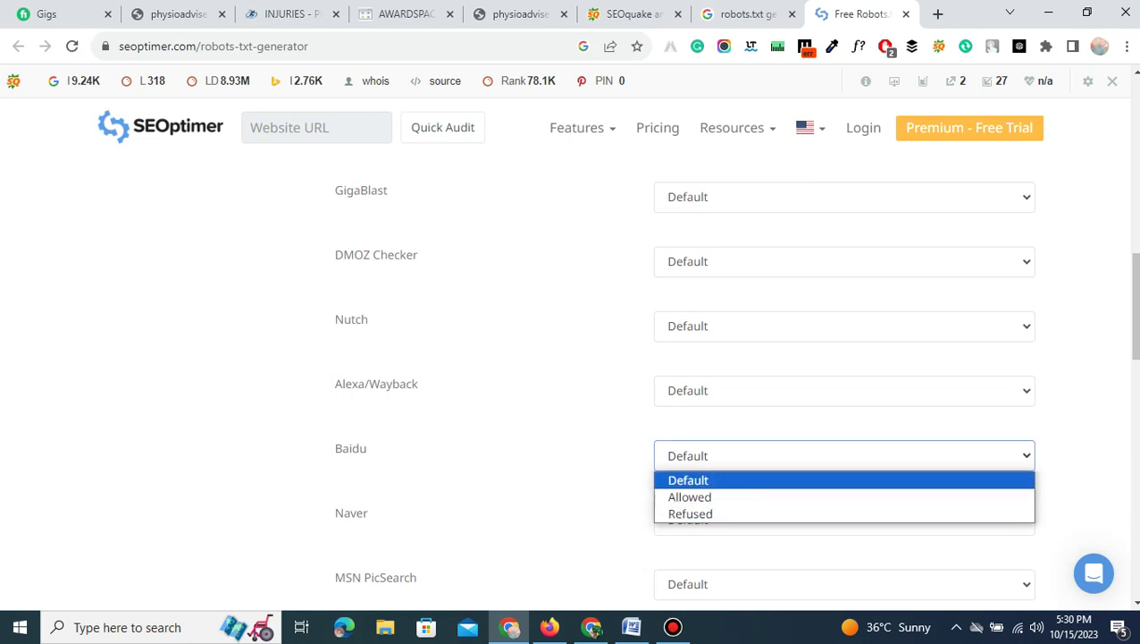
pyautogui.scroll(-3, 844, 455)
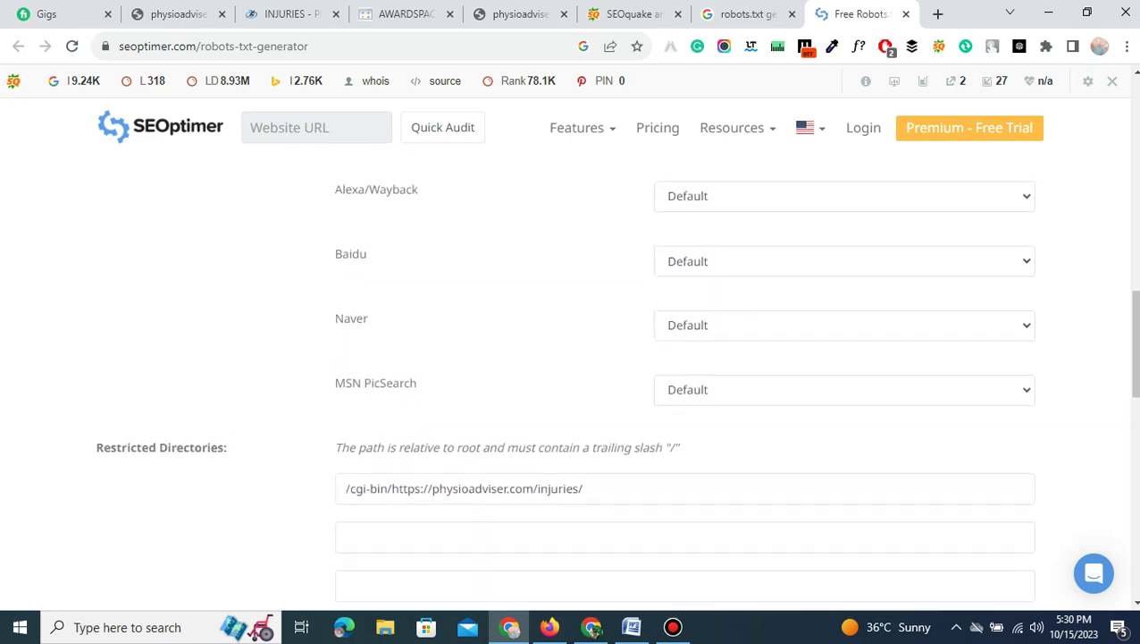
pyautogui.scroll(12, 617, 376)
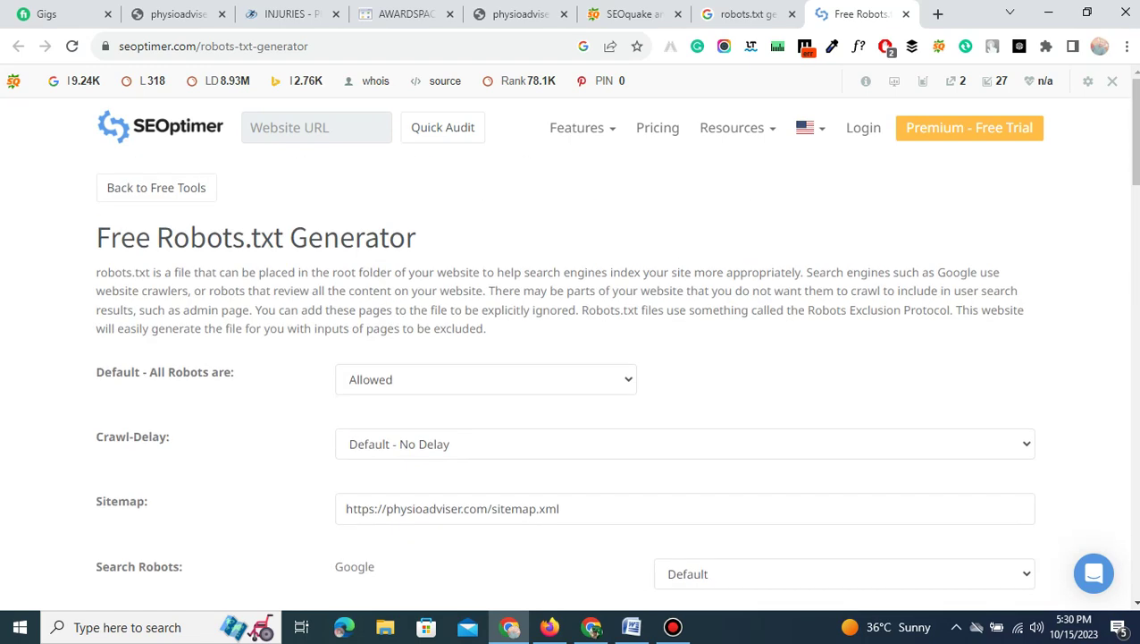
pyautogui.scroll(-2, 572, 375)
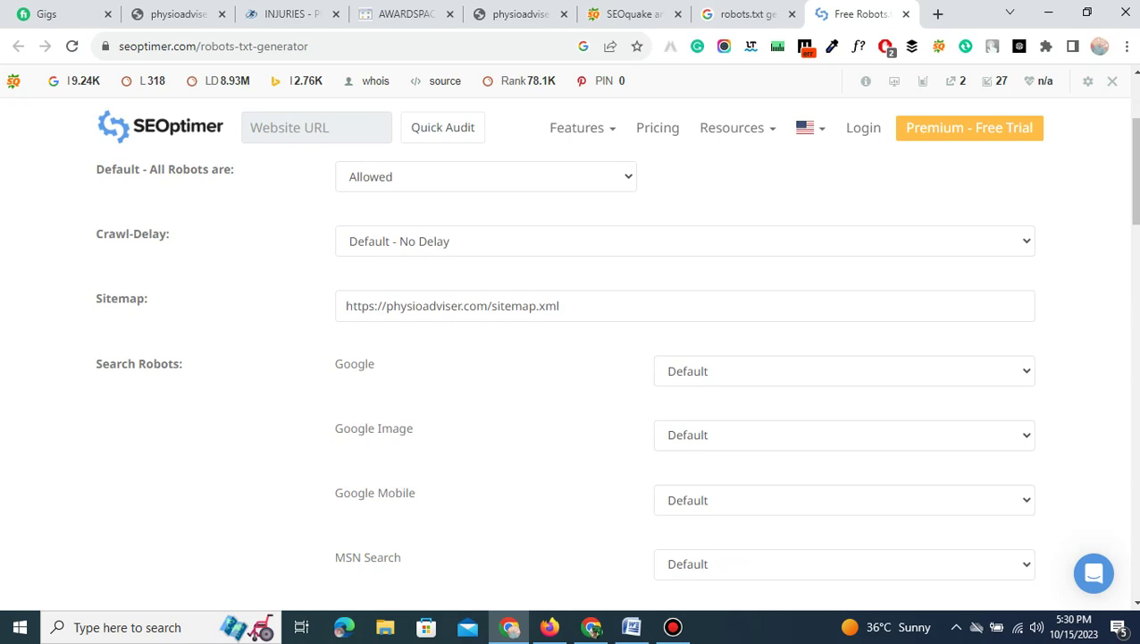
pyautogui.scroll(-13, 572, 375)
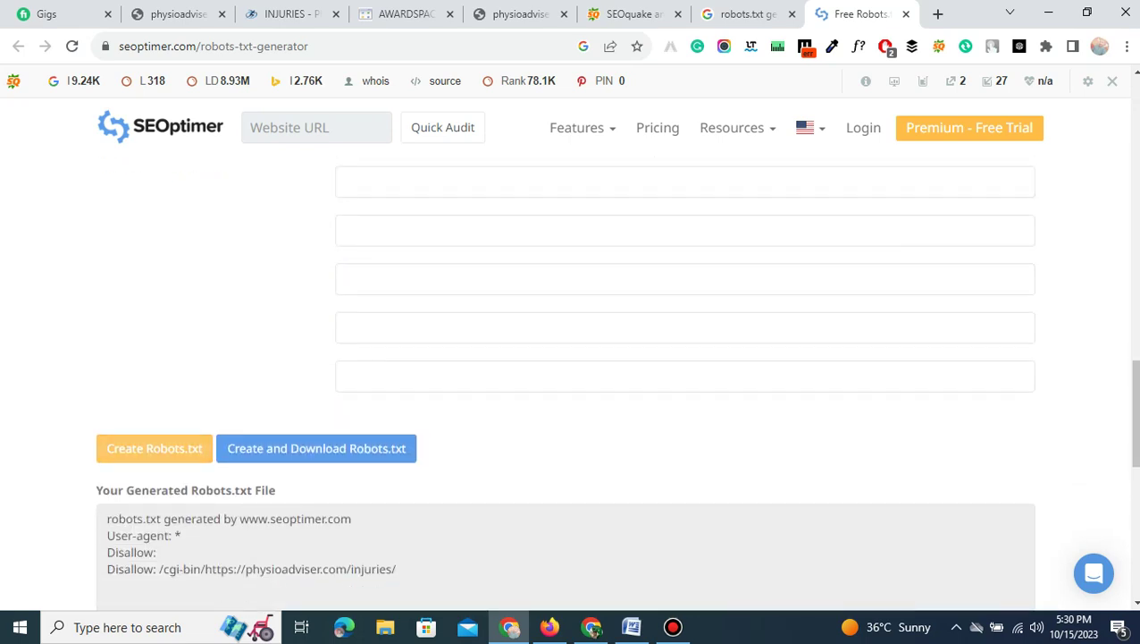
pyautogui.scroll(5, 572, 376)
pyautogui.scroll(-2, 572, 375)
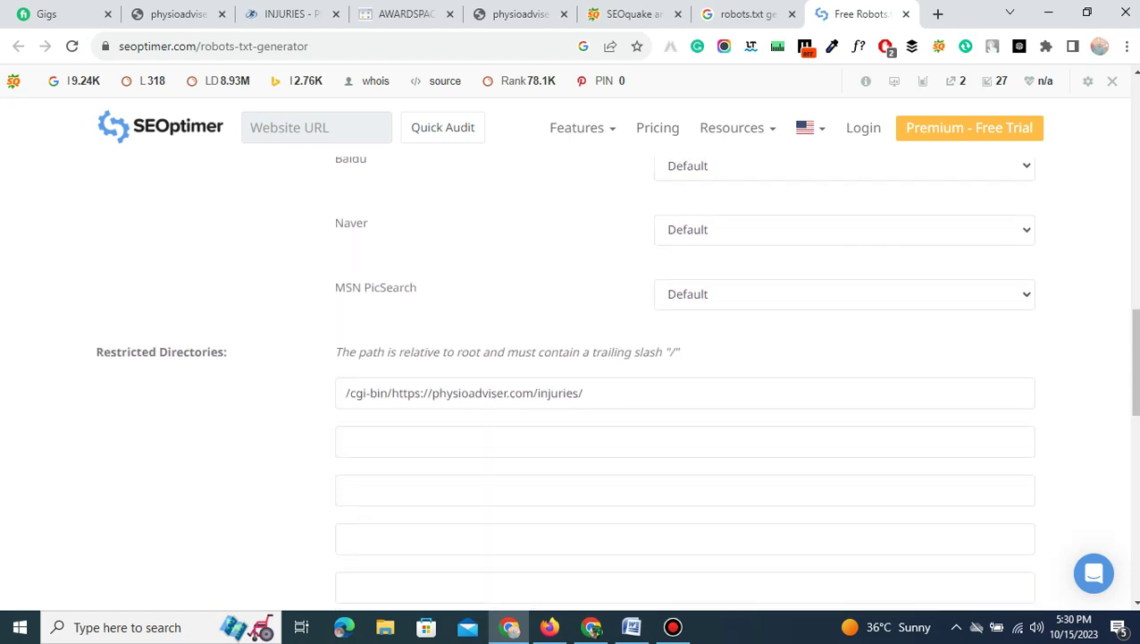
pyautogui.scroll(-1, 572, 375)
# Copy the Keltonborn Techniques page address for a second restricted directory in the generator.
pyautogui.click(347, 381)
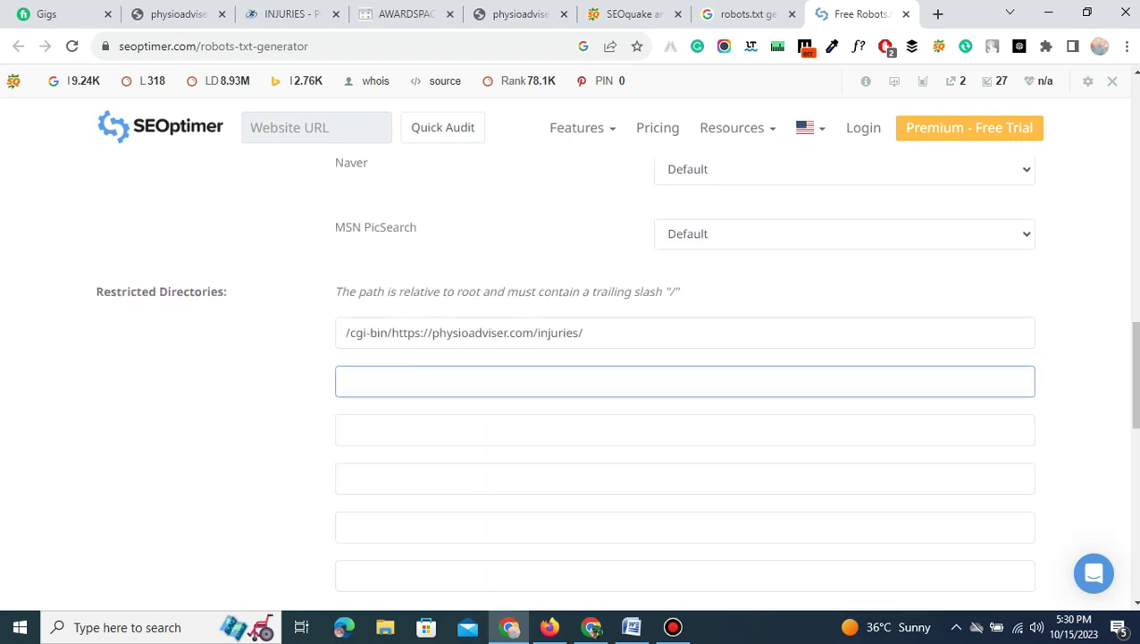
pyautogui.click(286, 14)
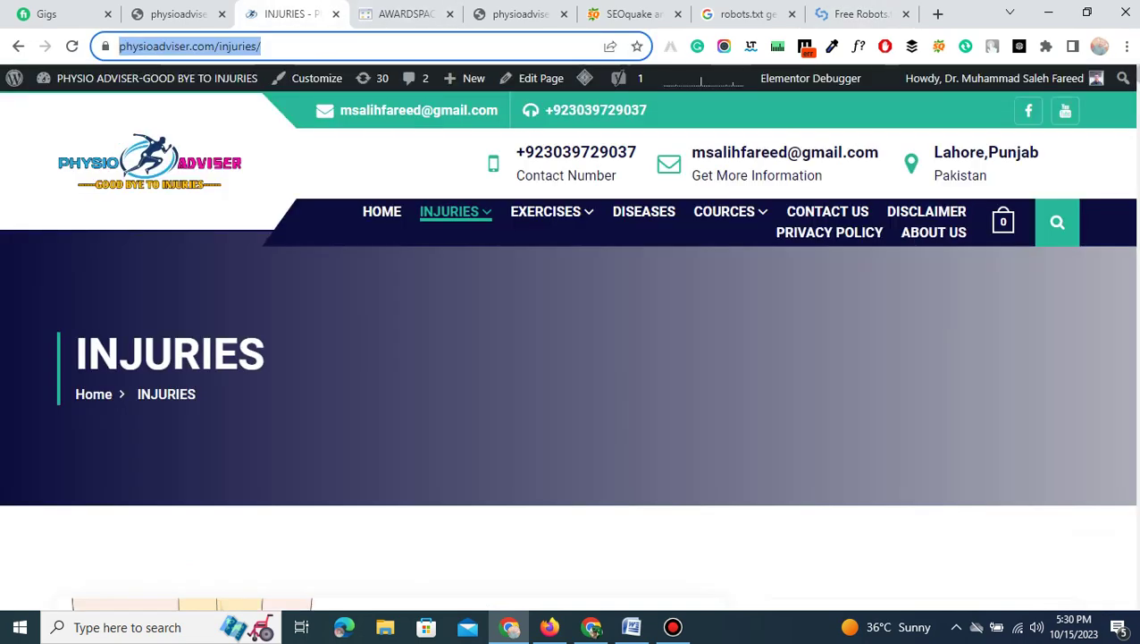
pyautogui.moveTo(724, 210)
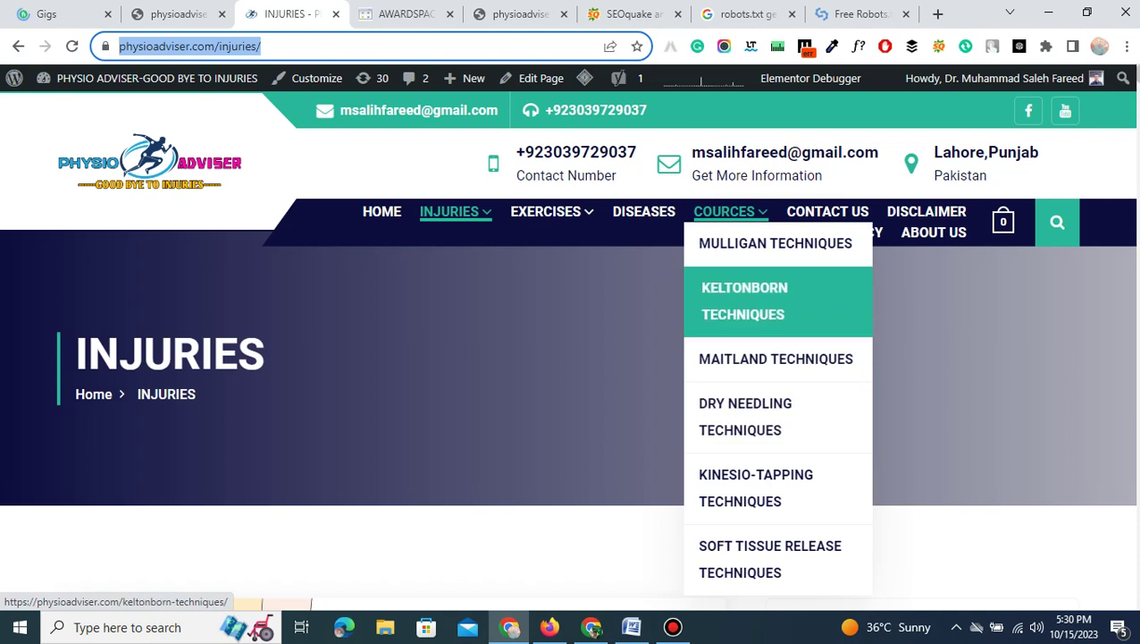
pyautogui.click(744, 301)
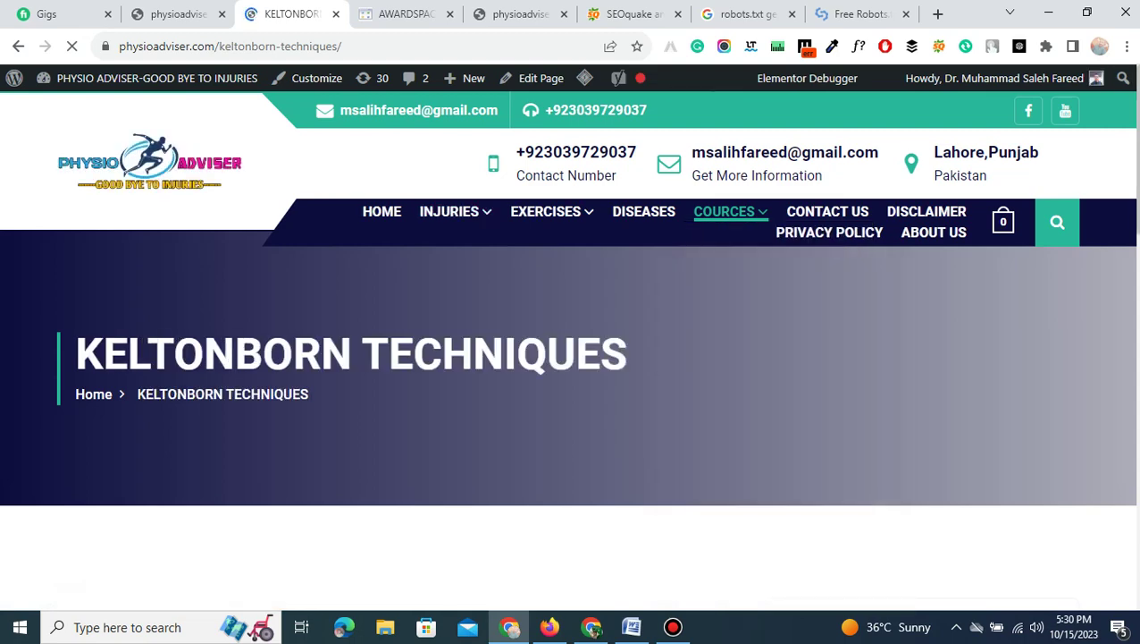
pyautogui.hotkey('ctrl', 'l')
pyautogui.hotkey('ctrl', 'c')
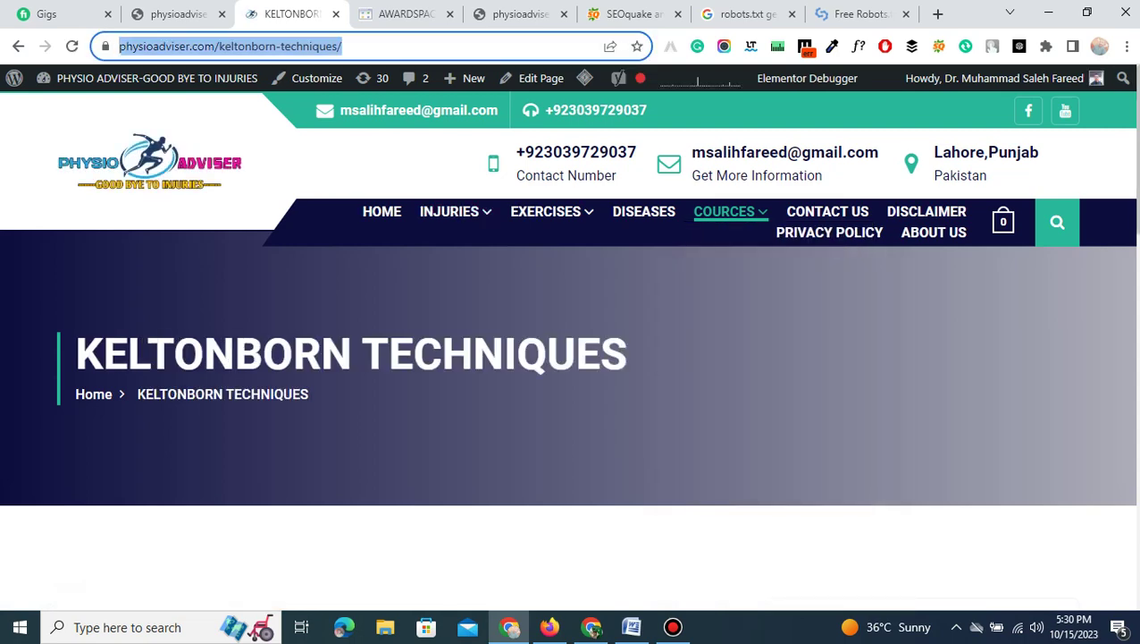
pyautogui.click(858, 13)
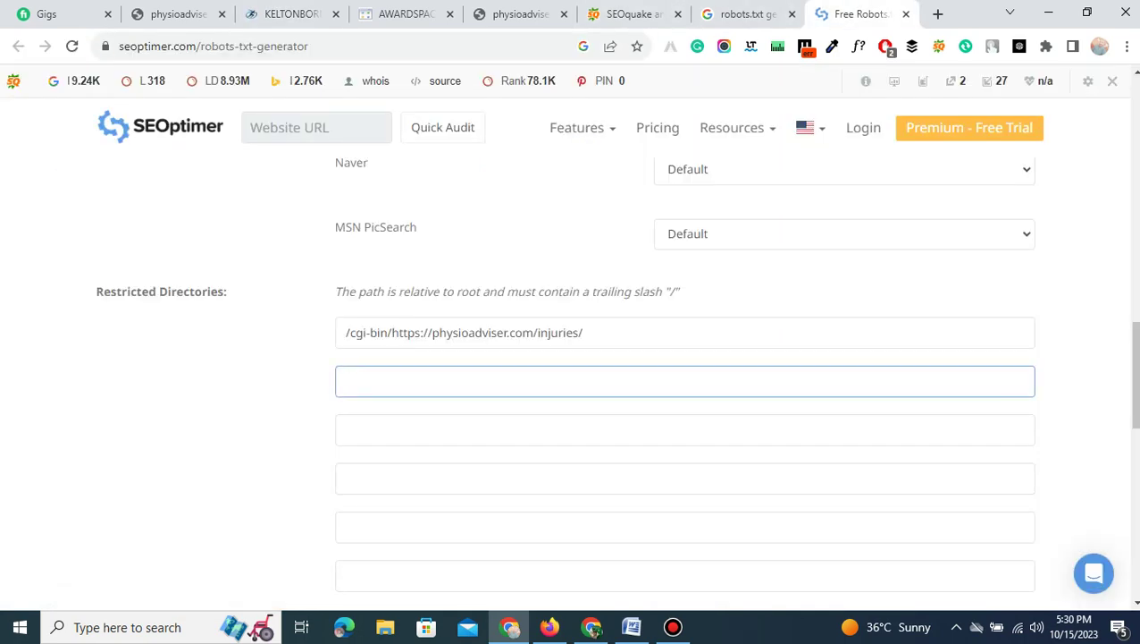
# Paste the Keltonborn Techniques page URL as the second restricted directory.
pyautogui.hotkey('ctrl', 'v')
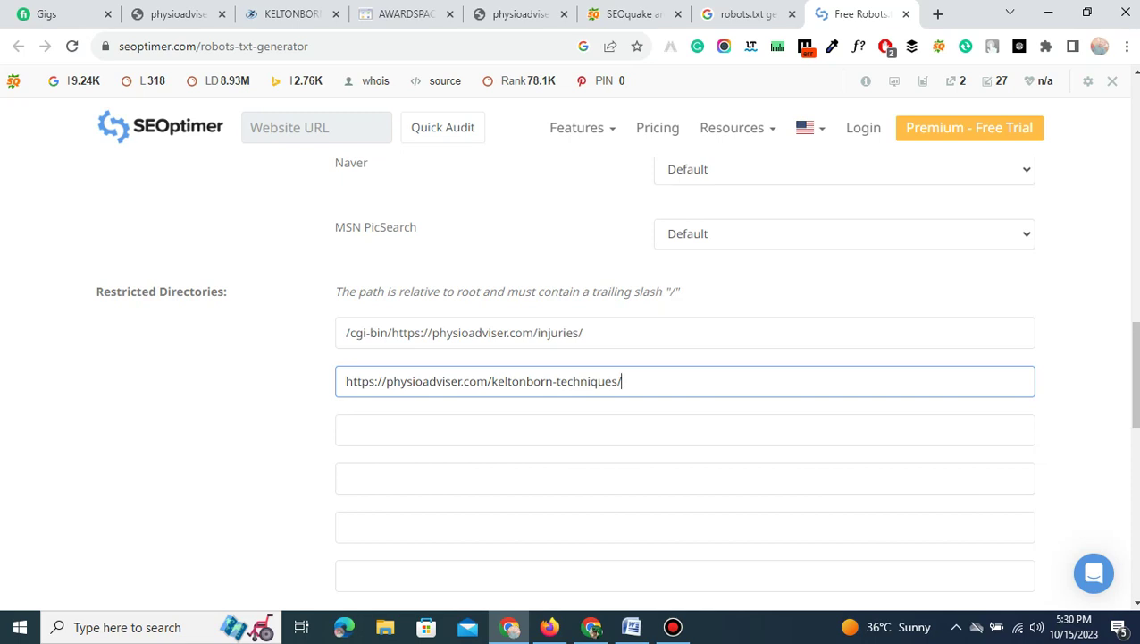
pyautogui.scroll(1, 617, 384)
pyautogui.scroll(4, 617, 385)
pyautogui.scroll(6, 617, 384)
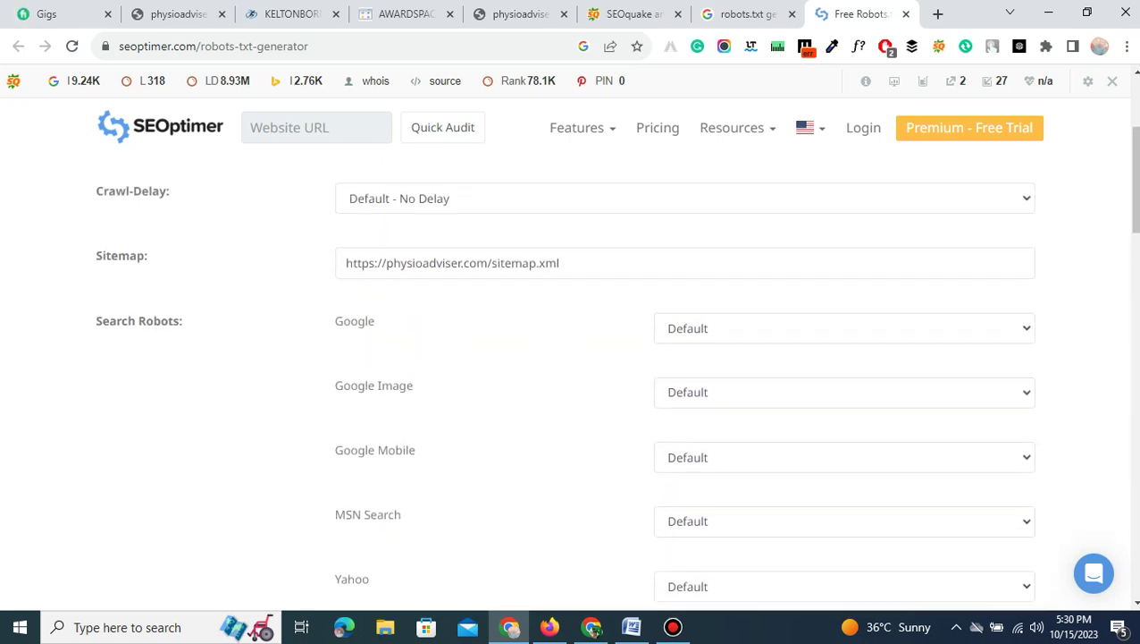
pyautogui.scroll(2, 570, 358)
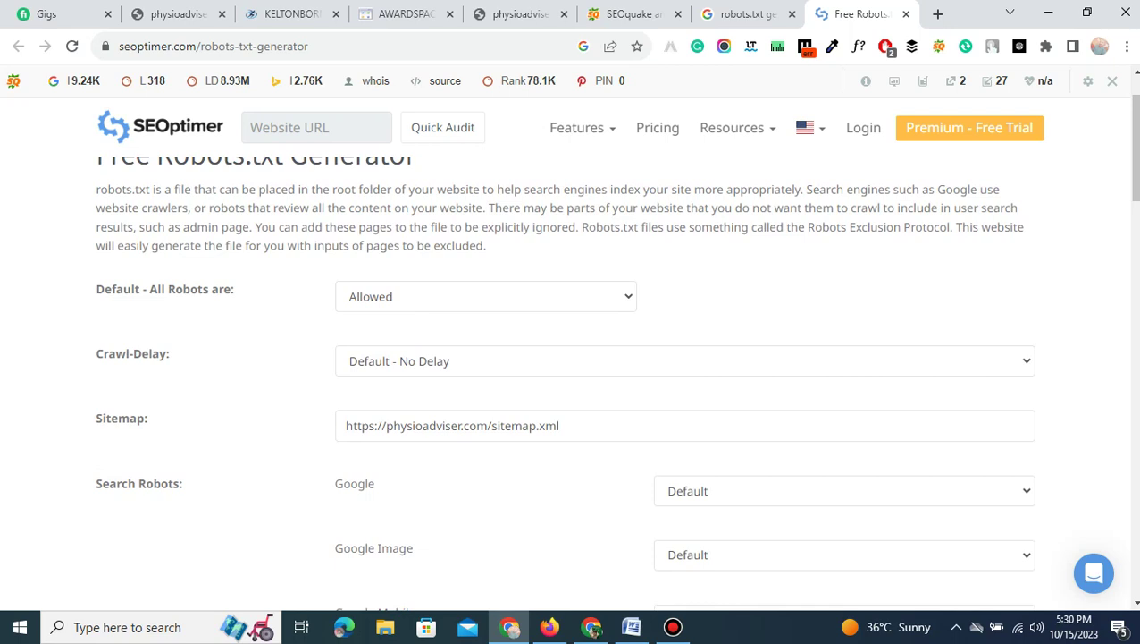
pyautogui.scroll(-13, 570, 357)
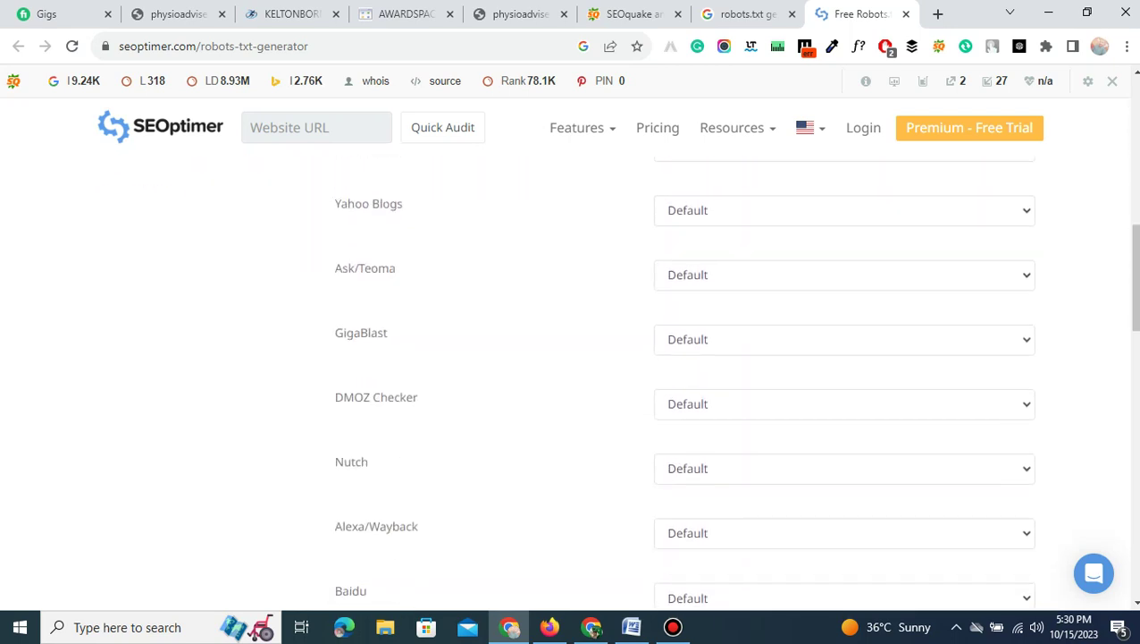
pyautogui.scroll(-3, 684, 375)
pyautogui.scroll(3, 684, 375)
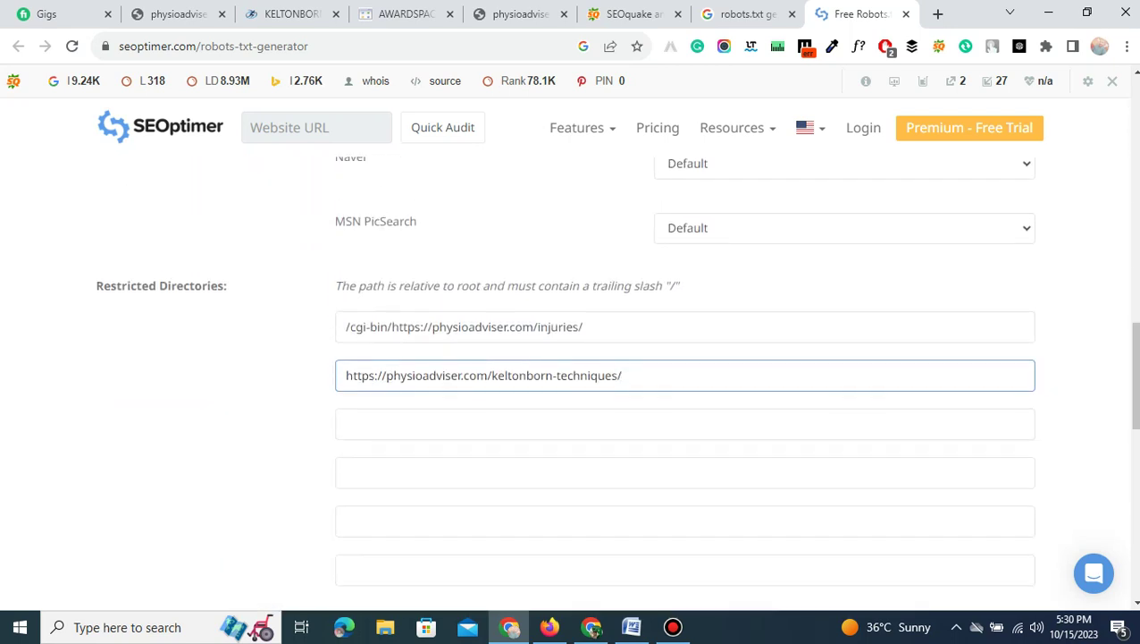
# Strip 'cgi-bin/' and its leading slash from the injuries restricted-directory entry.
pyautogui.moveTo(487, 375); pyautogui.dragTo(346, 376)
pyautogui.press('BackSpace')
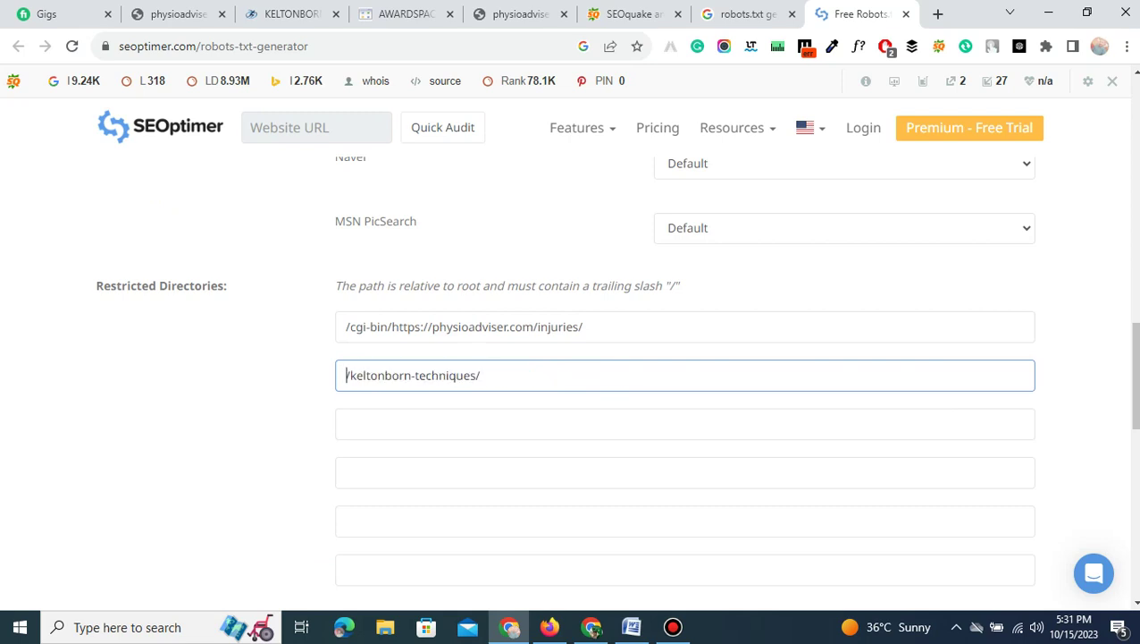
pyautogui.hotkey('ctrl', 'z')
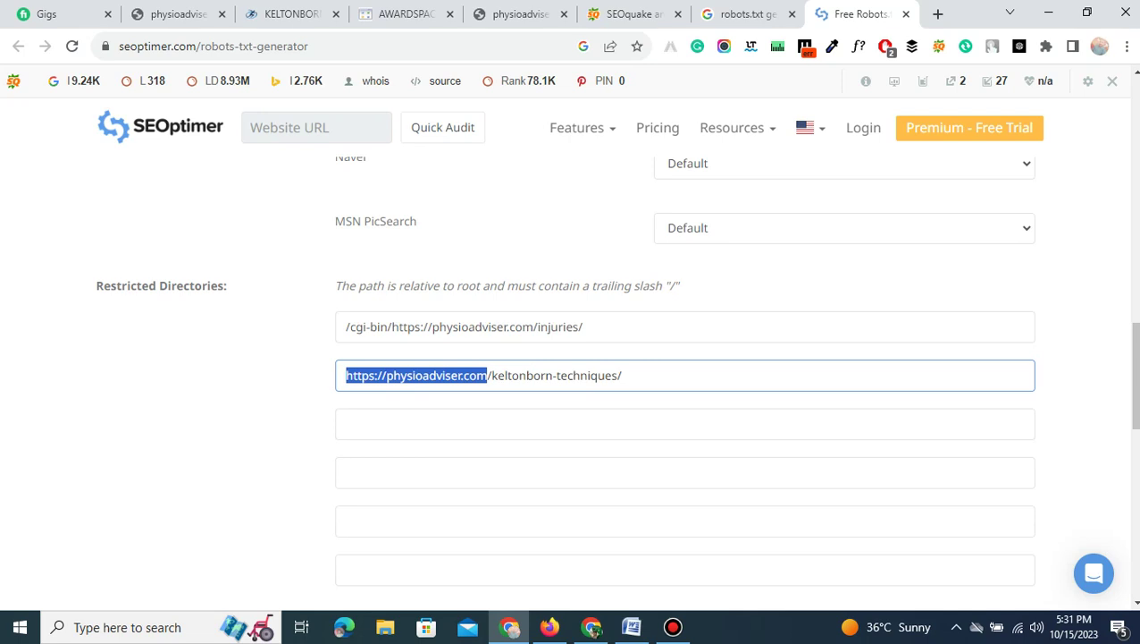
pyautogui.moveTo(389, 326); pyautogui.dragTo(349, 326)
pyautogui.press('BackSpace')
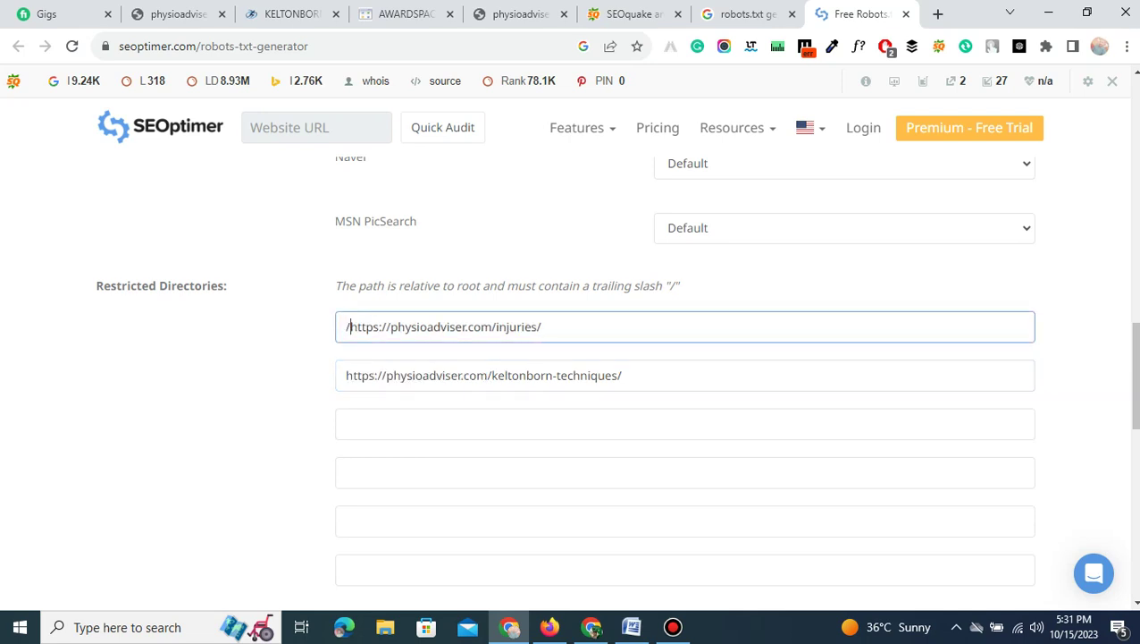
pyautogui.press('BackSpace')
pyautogui.scroll(-10, 571, 358)
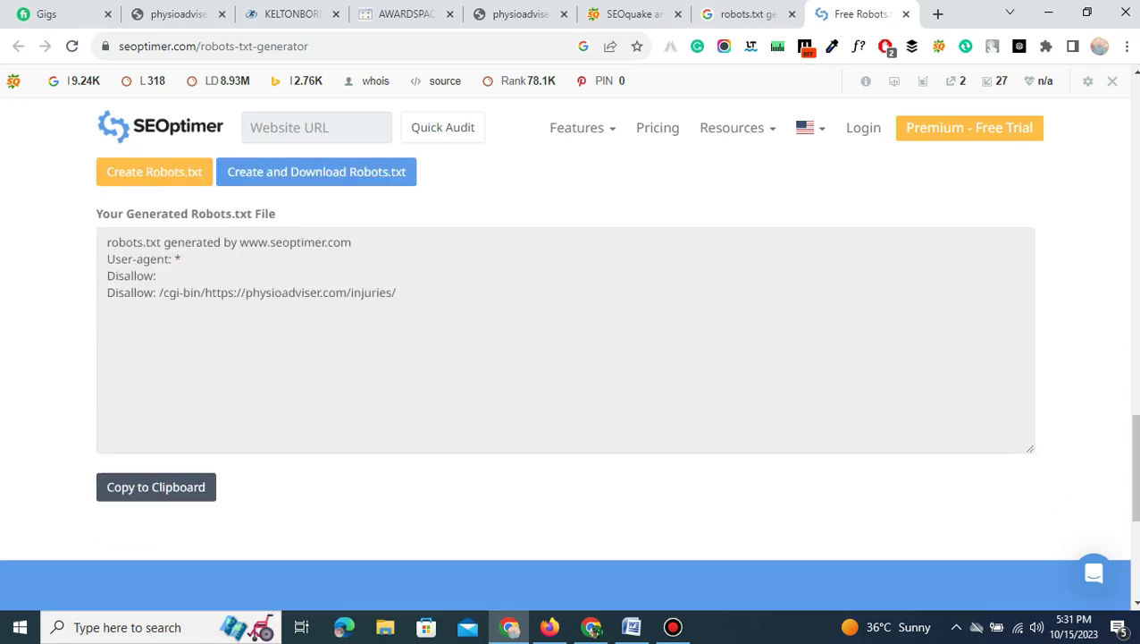
# Create the robots.txt and check its injuries and keltonborn-techniques Disallow lines and Sitemap line.
pyautogui.scroll(2, 570, 357)
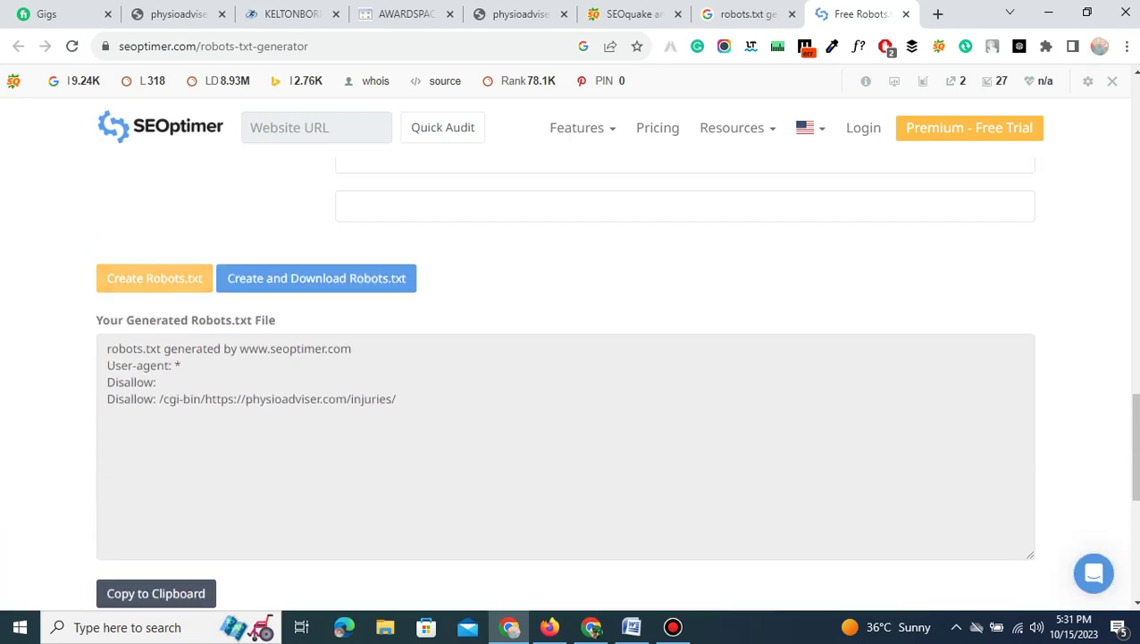
pyautogui.click(154, 278)
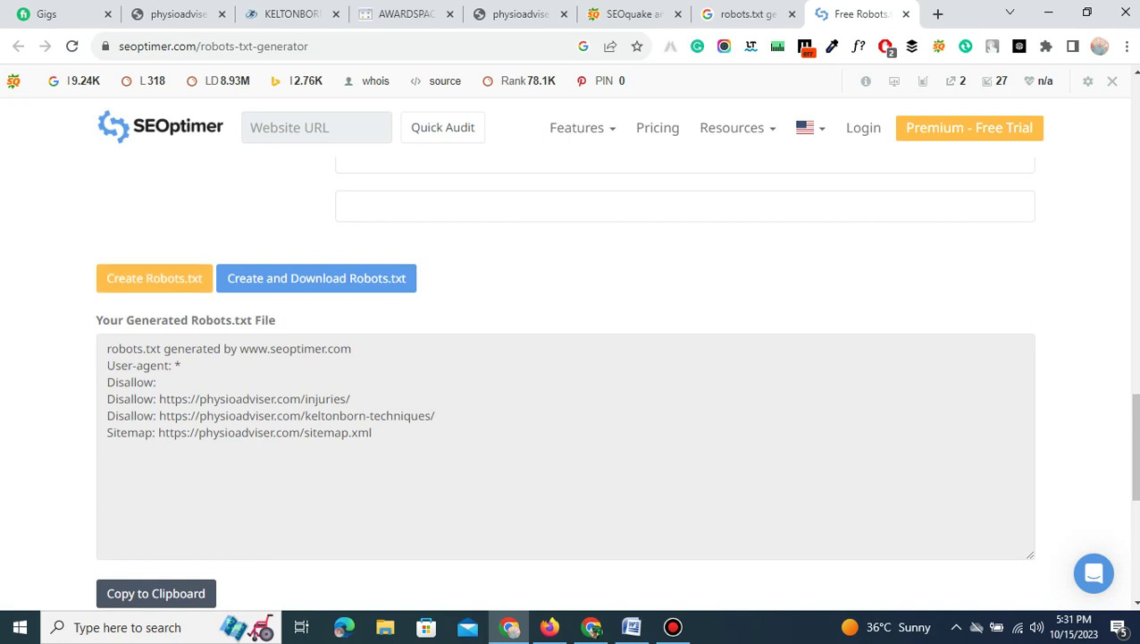
pyautogui.moveTo(373, 433); pyautogui.dragTo(108, 398)
pyautogui.click(108, 399)
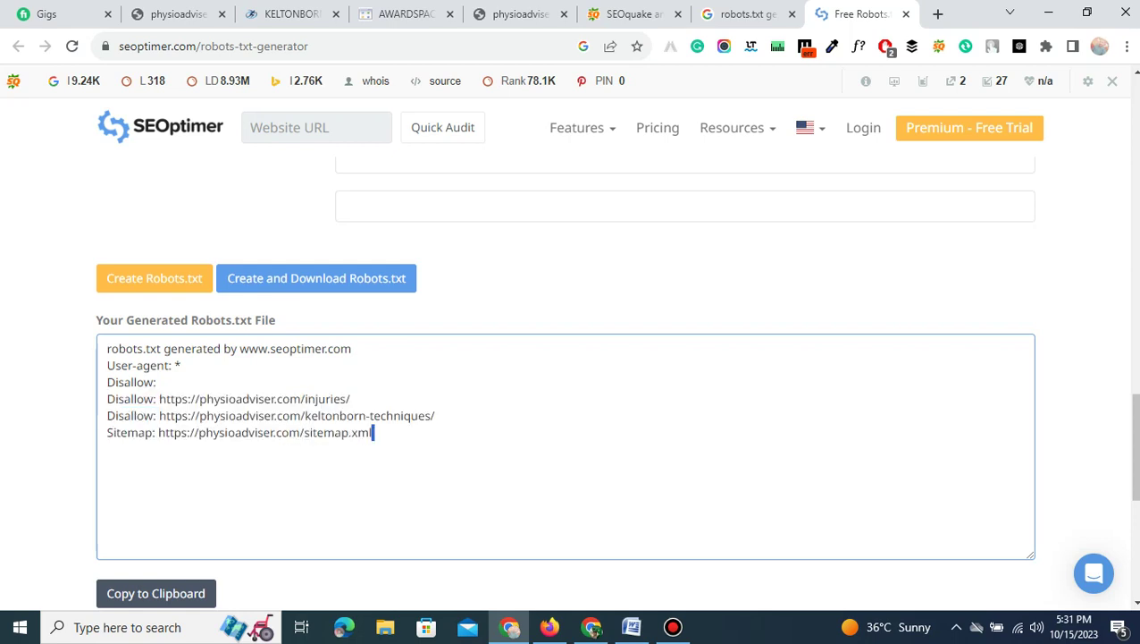
pyautogui.moveTo(373, 433); pyautogui.dragTo(107, 432)
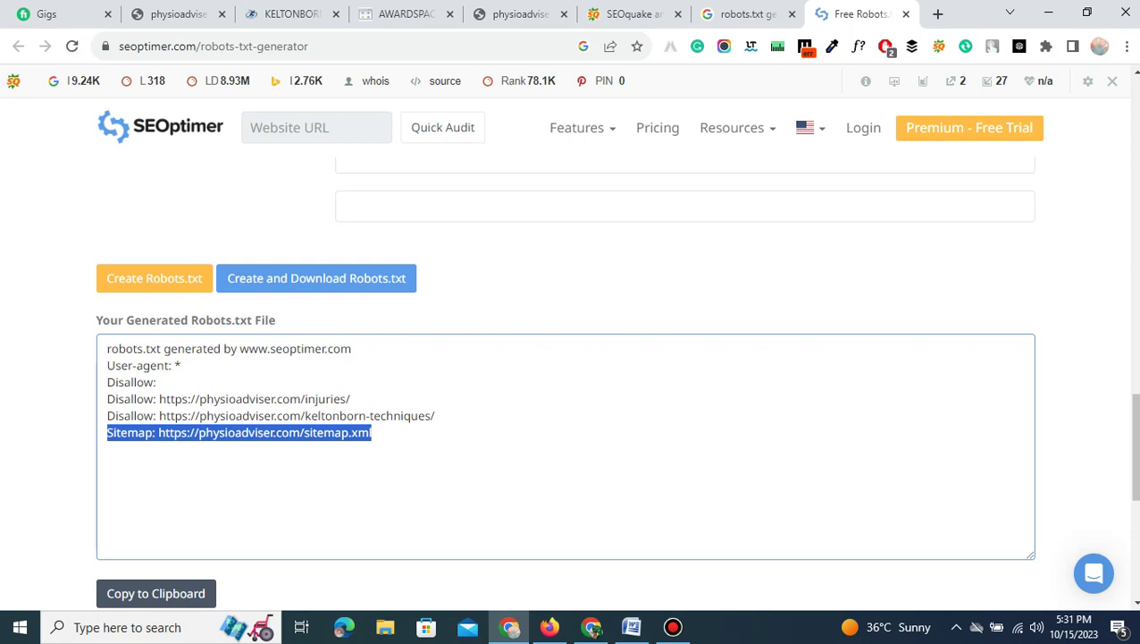
pyautogui.scroll(-1, 566, 384)
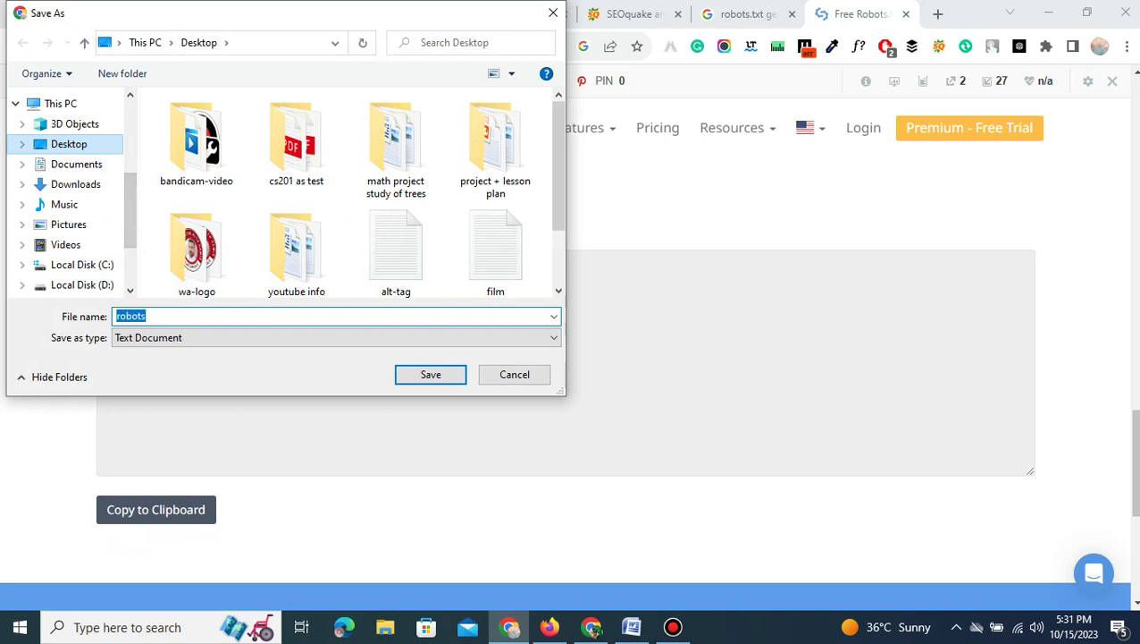
# Save the download as 'robots' Text Document on the Desktop, then go to the AwardSpace tab.
pyautogui.press('Tab')
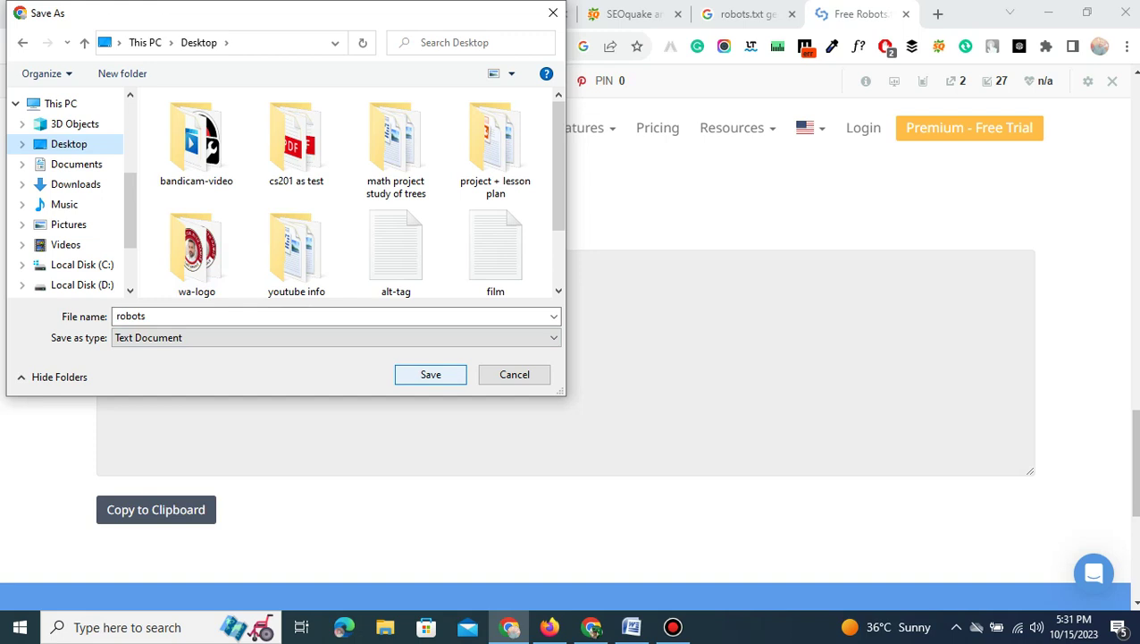
pyautogui.hotkey('alt', 'Down')
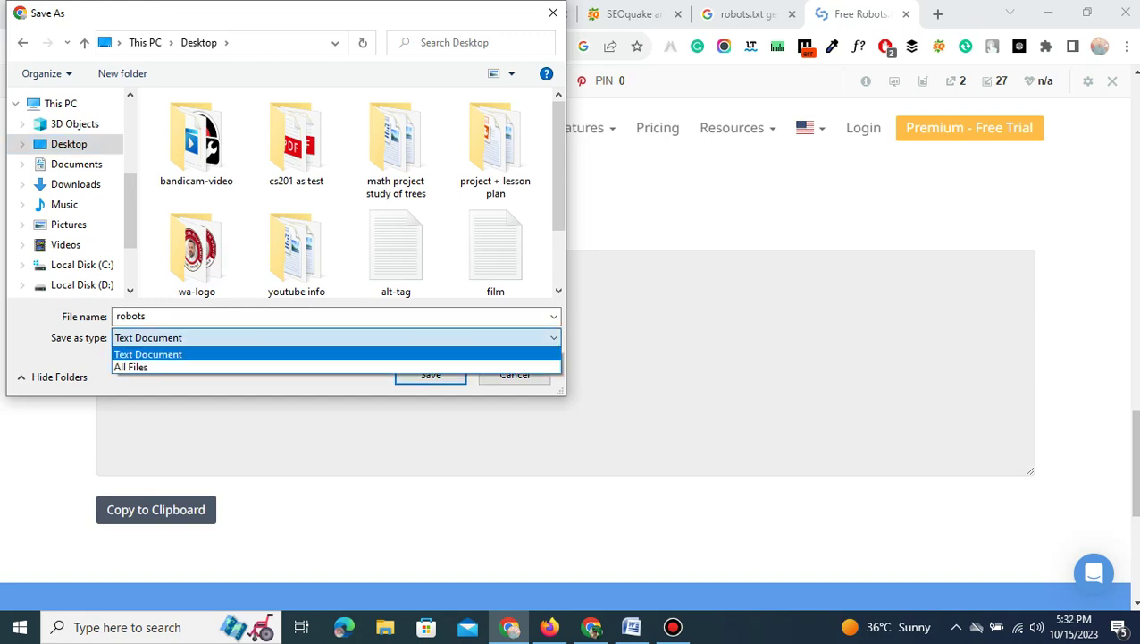
pyautogui.press('Return')
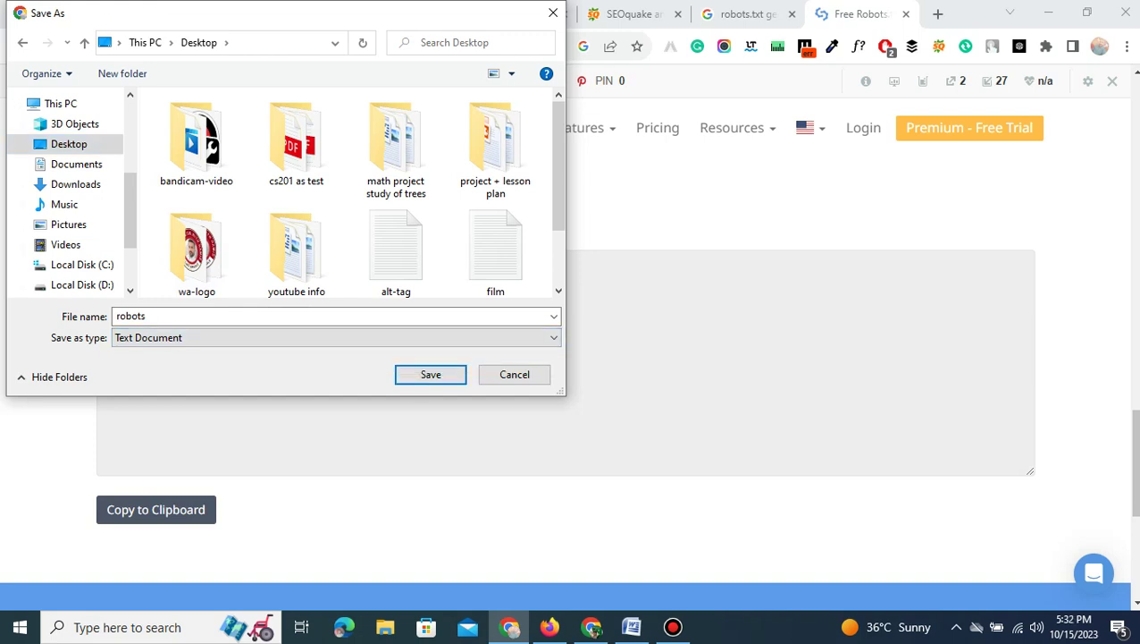
pyautogui.click(430, 373)
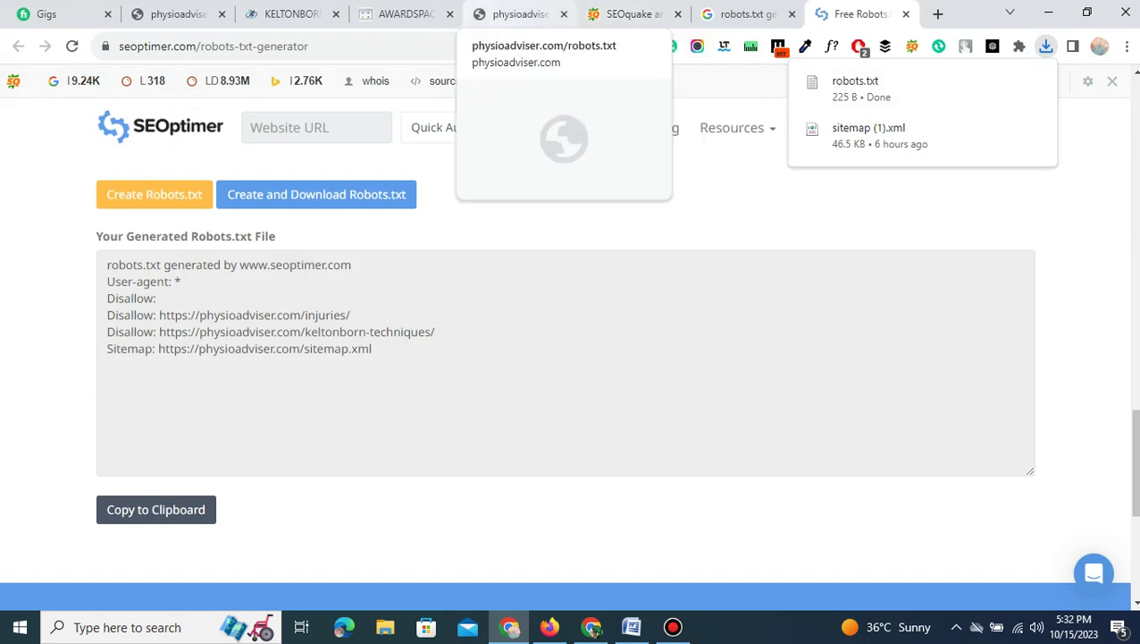
pyautogui.click(402, 14)
pyautogui.hotkey('ctrl', 'l')
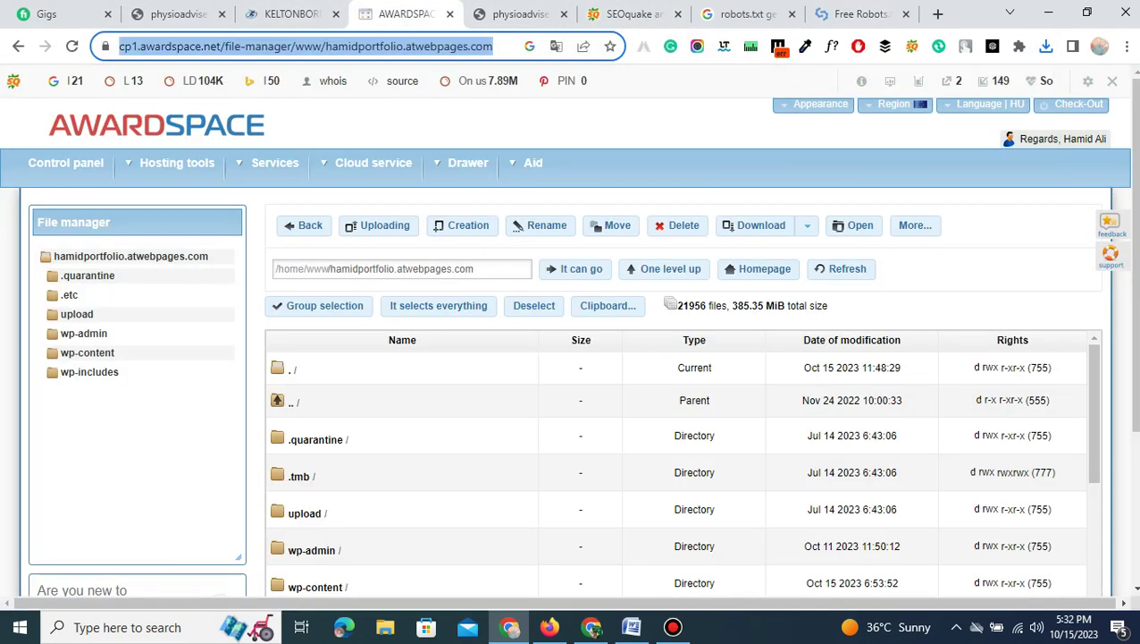
# Search 'awa' from the address bar and open the AwardSpace user login page.
pyautogui.write('w')
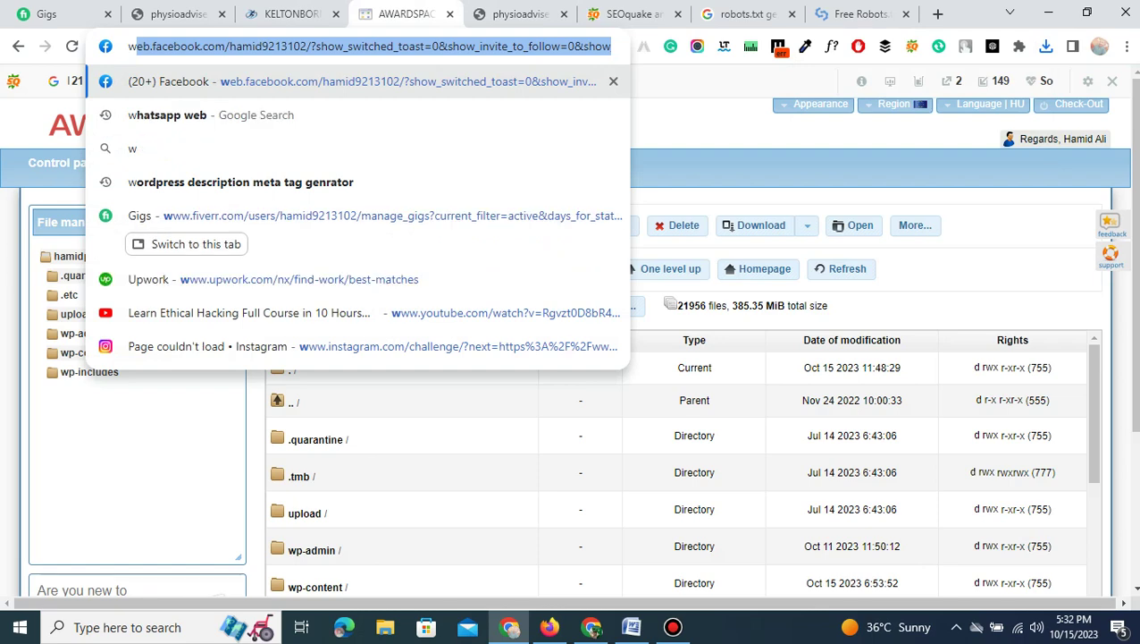
pyautogui.press('BackSpace')
pyautogui.press('BackSpace')
pyautogui.write('aw')
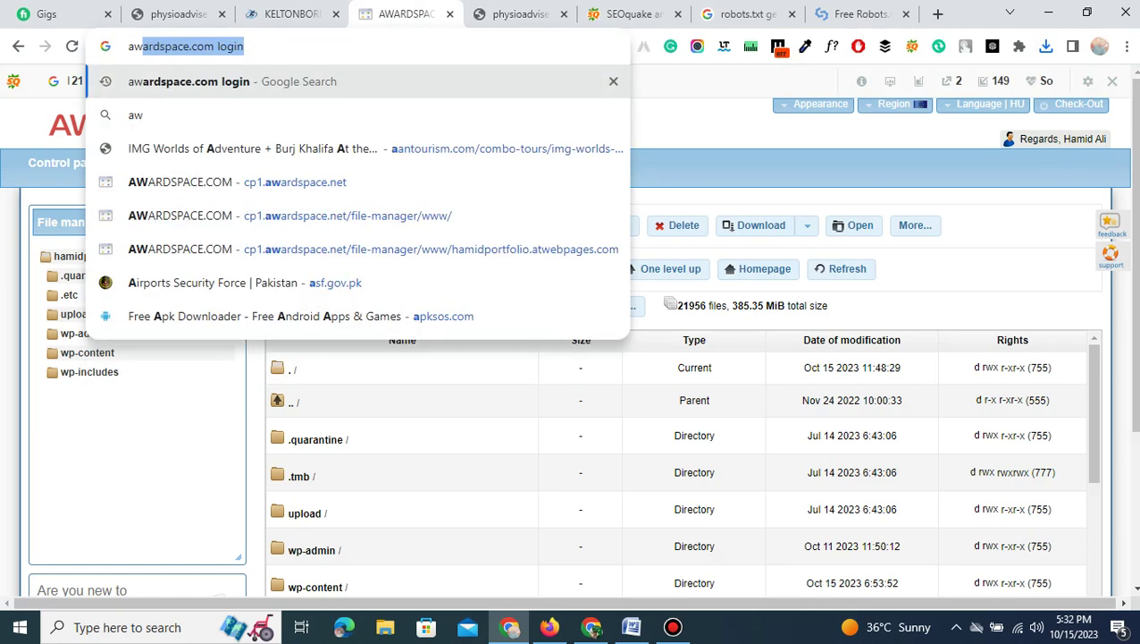
pyautogui.write('a')
pyautogui.press('Return')
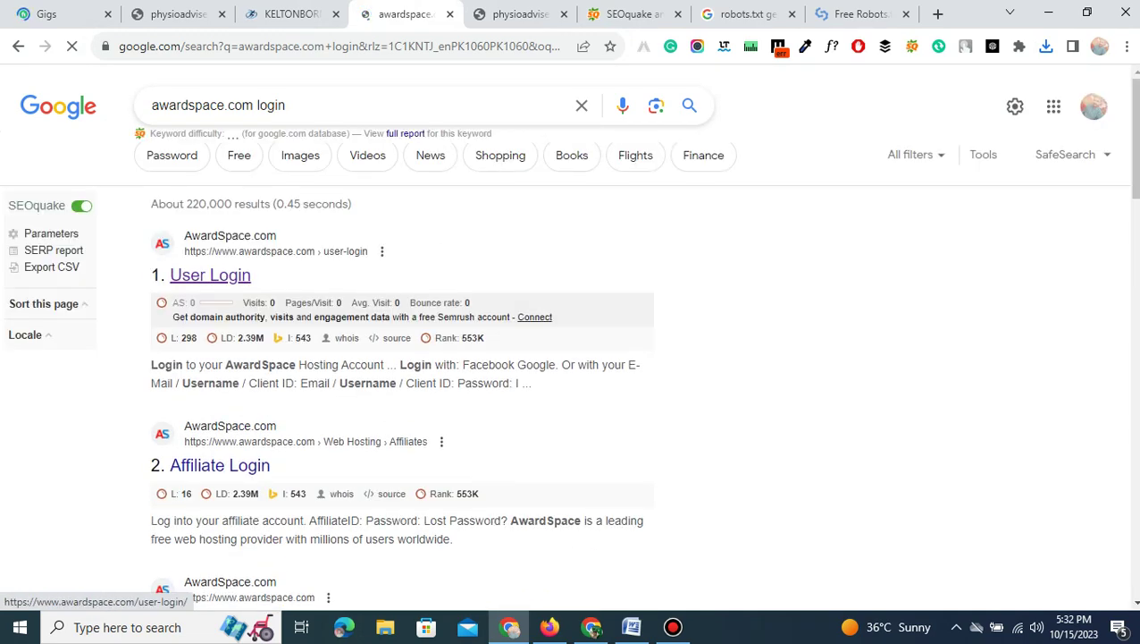
pyautogui.click(210, 274)
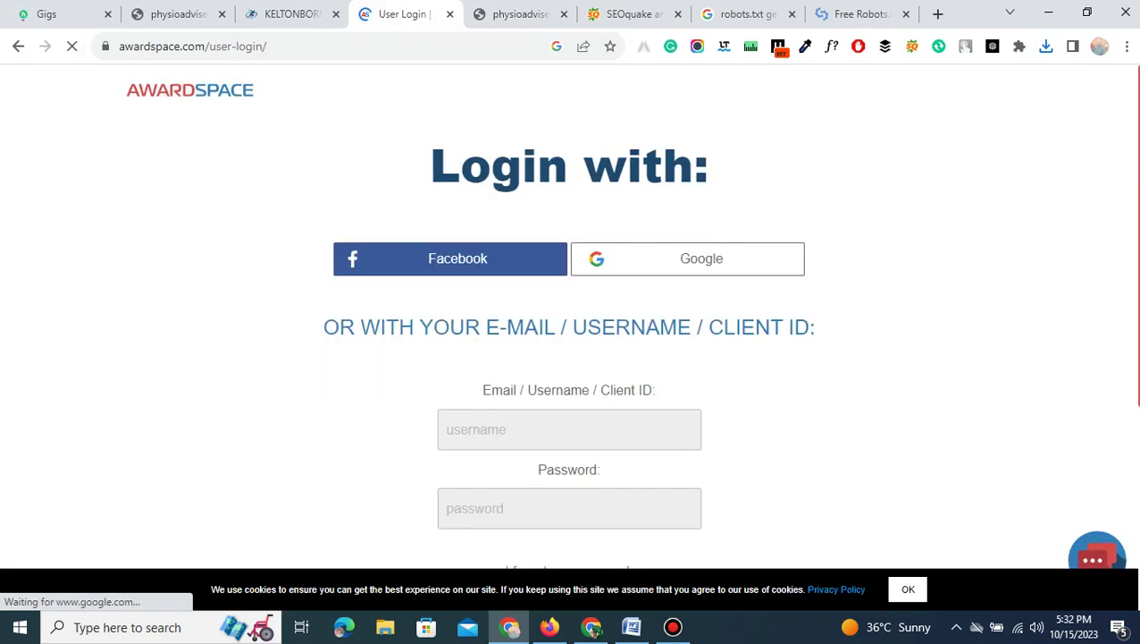
# Log in with the saved account e-mail and the account password.
pyautogui.click(536, 462)
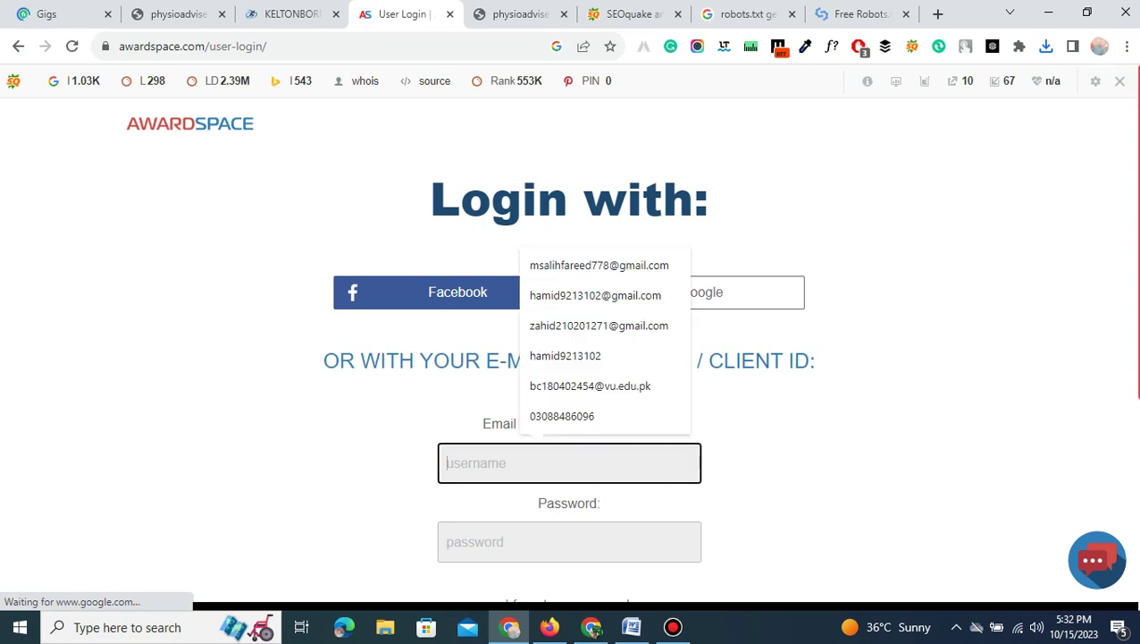
pyautogui.click(595, 295)
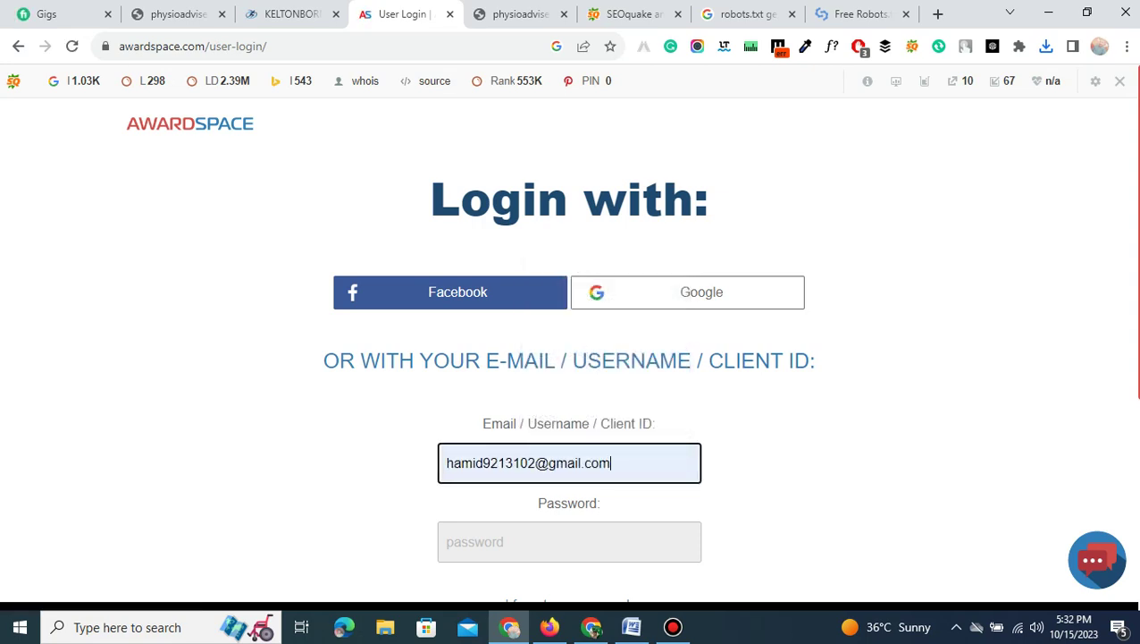
pyautogui.click(536, 542)
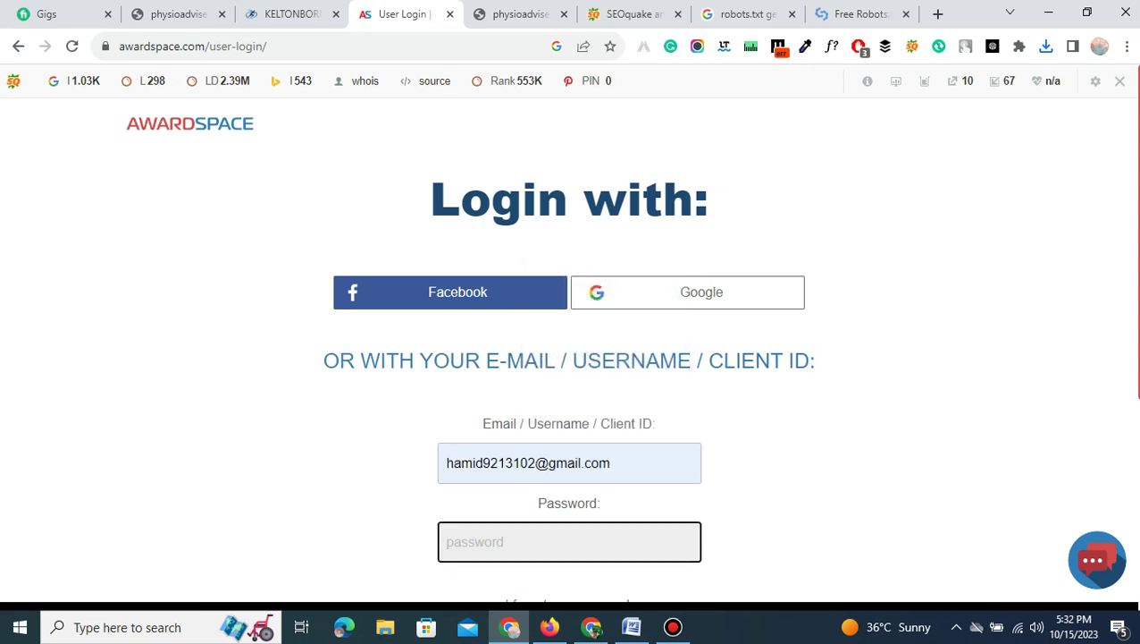
pyautogui.write('*********')
pyautogui.scroll(-3, 569, 358)
pyautogui.press('Return')
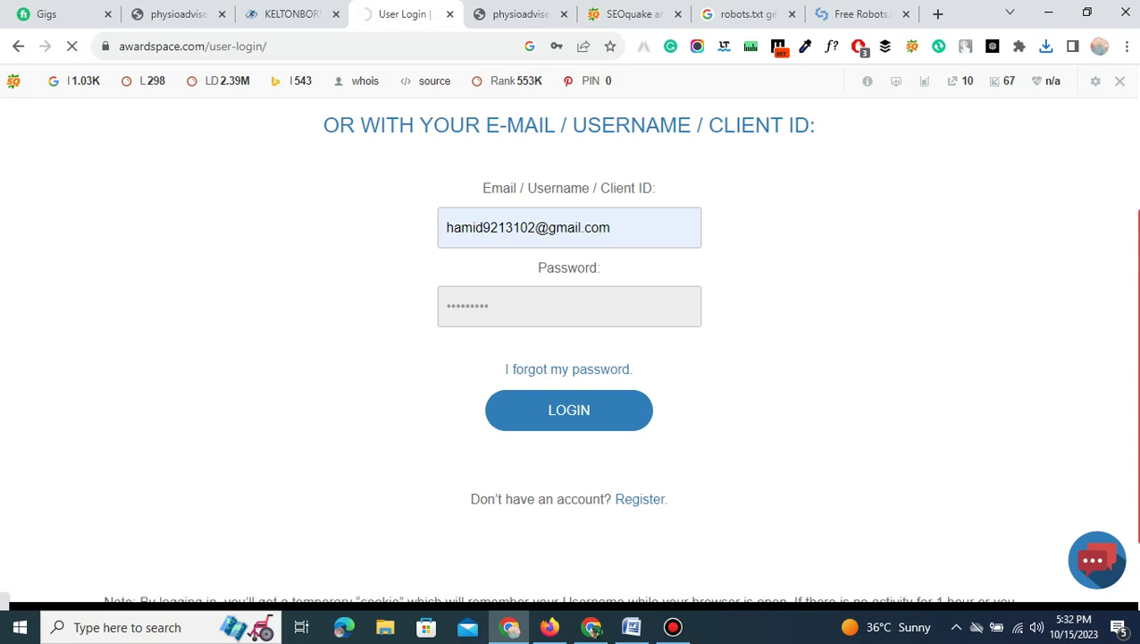
pyautogui.scroll(2, 620, 348)
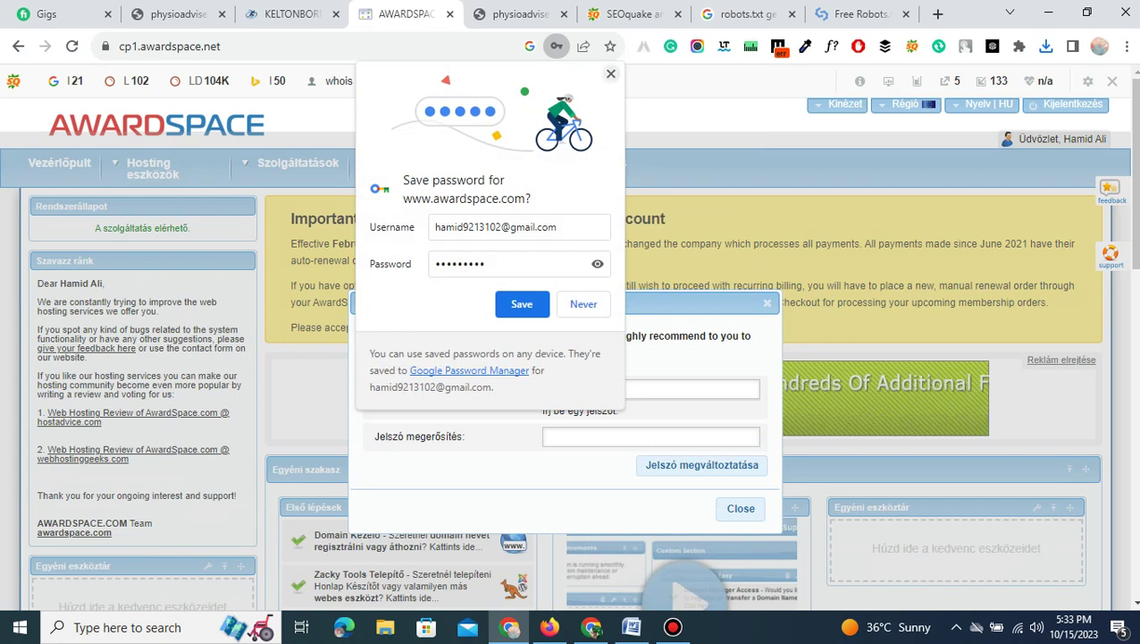
# Dismiss the save-password prompt and translate the control panel into English.
pyautogui.click(767, 303)
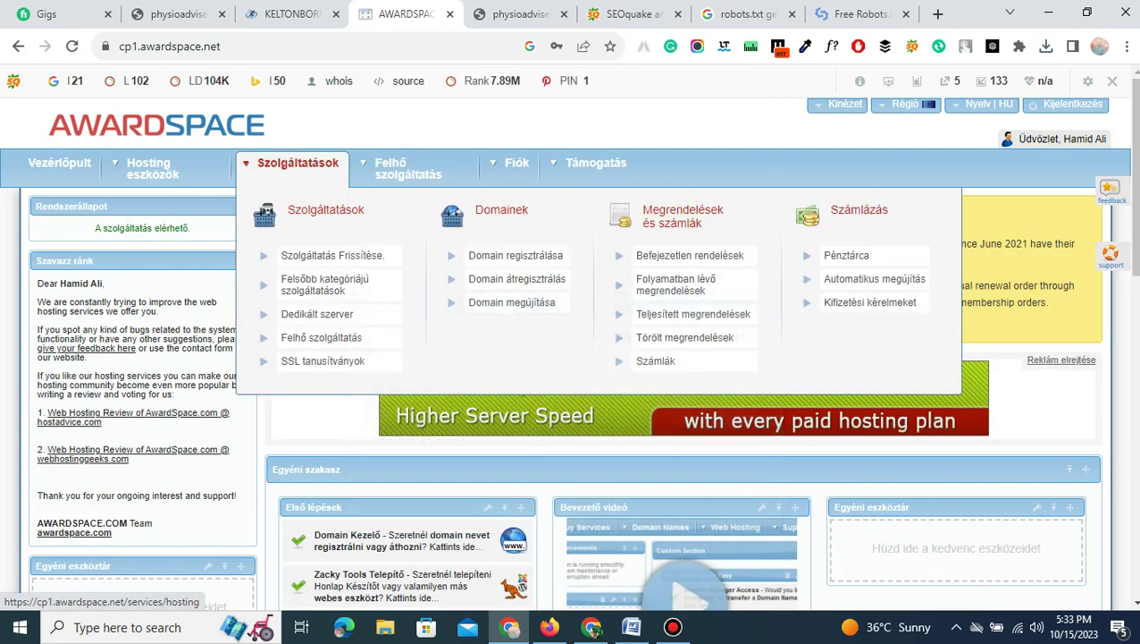
pyautogui.moveTo(152, 168)
pyautogui.rightClick(407, 114)
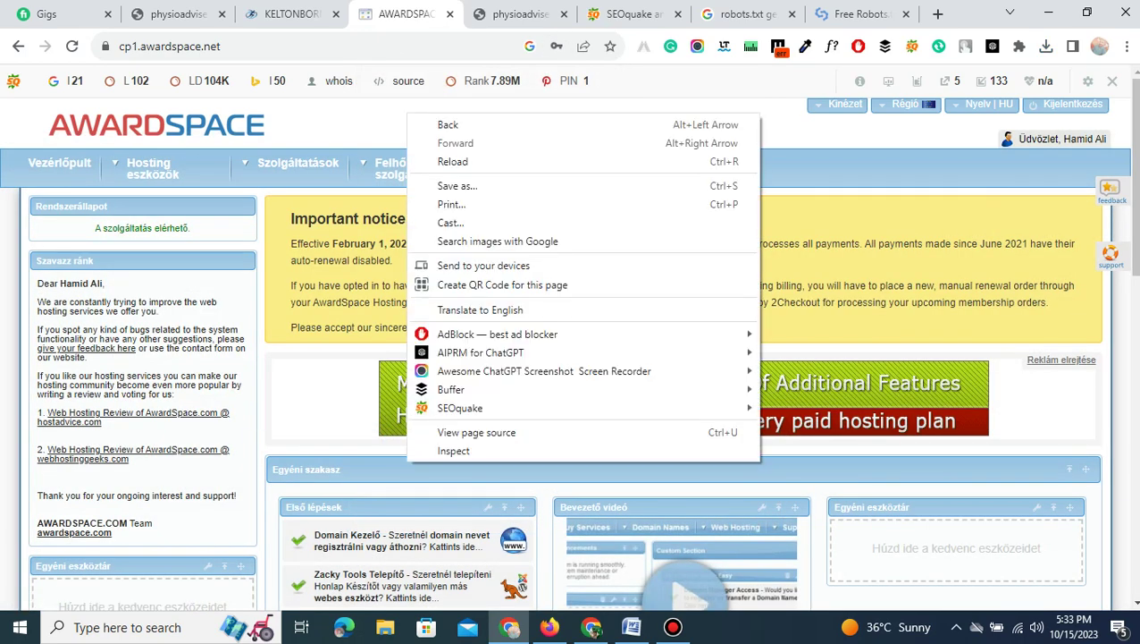
pyautogui.click(480, 310)
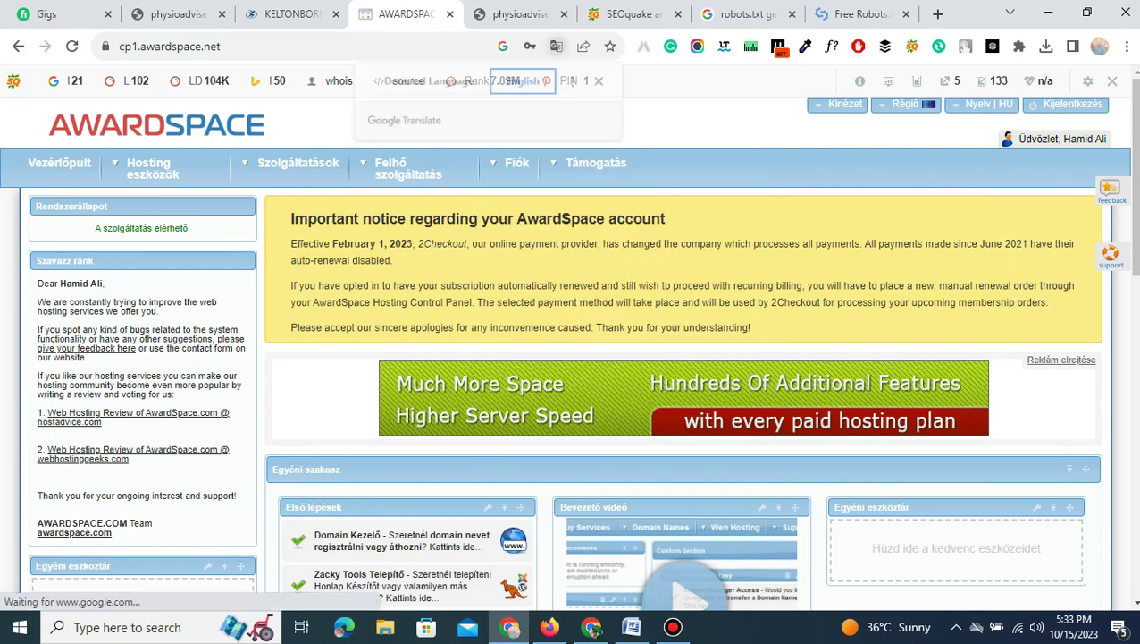
# Open the File manager and enter the hamidportfolio.atwebpages.com folder.
pyautogui.moveTo(268, 163)
pyautogui.moveTo(177, 163)
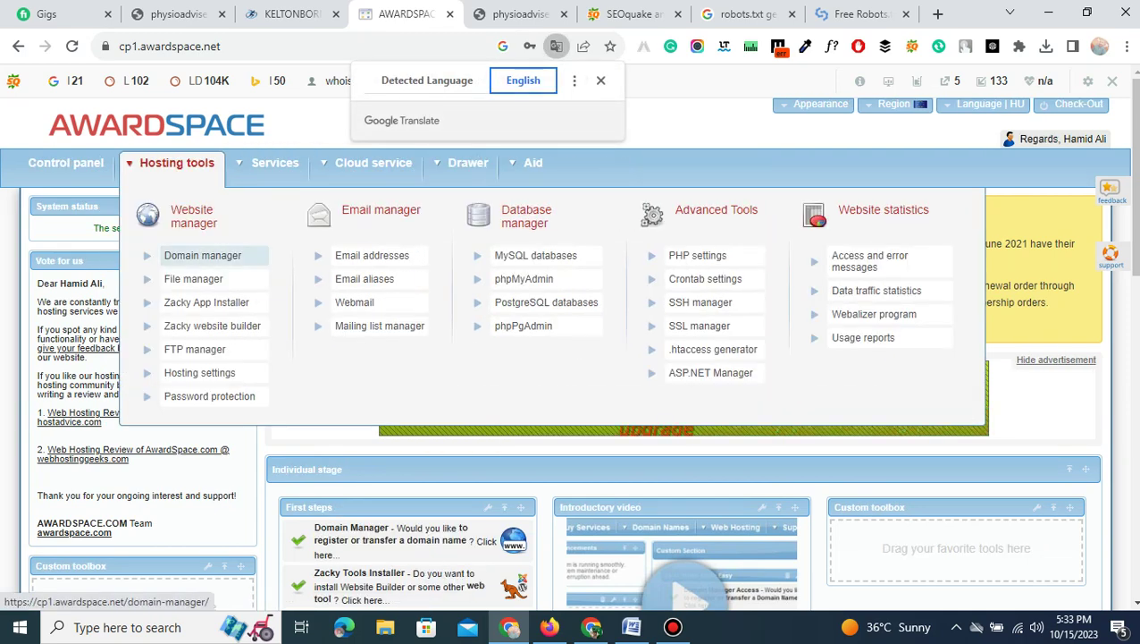
pyautogui.click(193, 279)
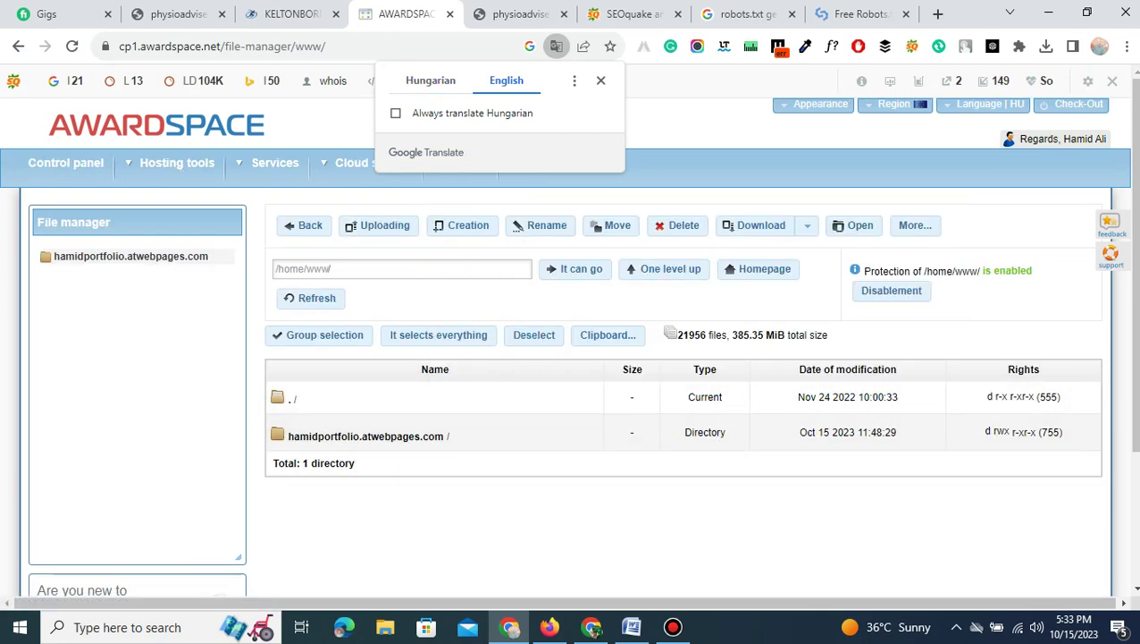
pyautogui.doubleClick(682, 431)
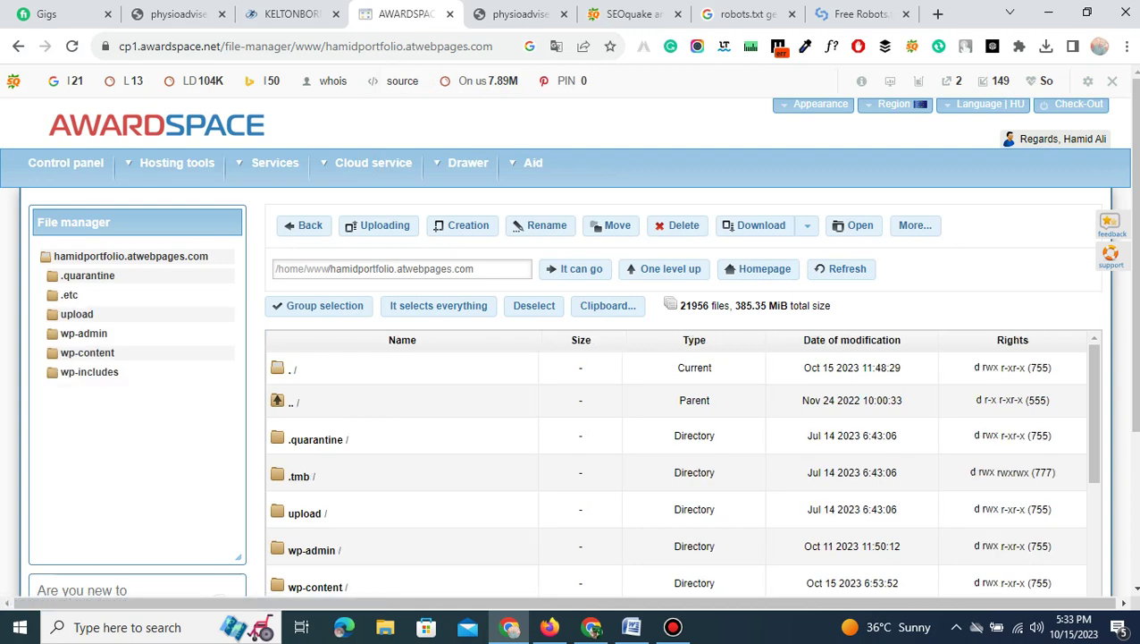
# Upload robots.txt from the Desktop into hamidportfolio.atwebpages.com and confirm the 0.2 KiB success message.
pyautogui.click(379, 225)
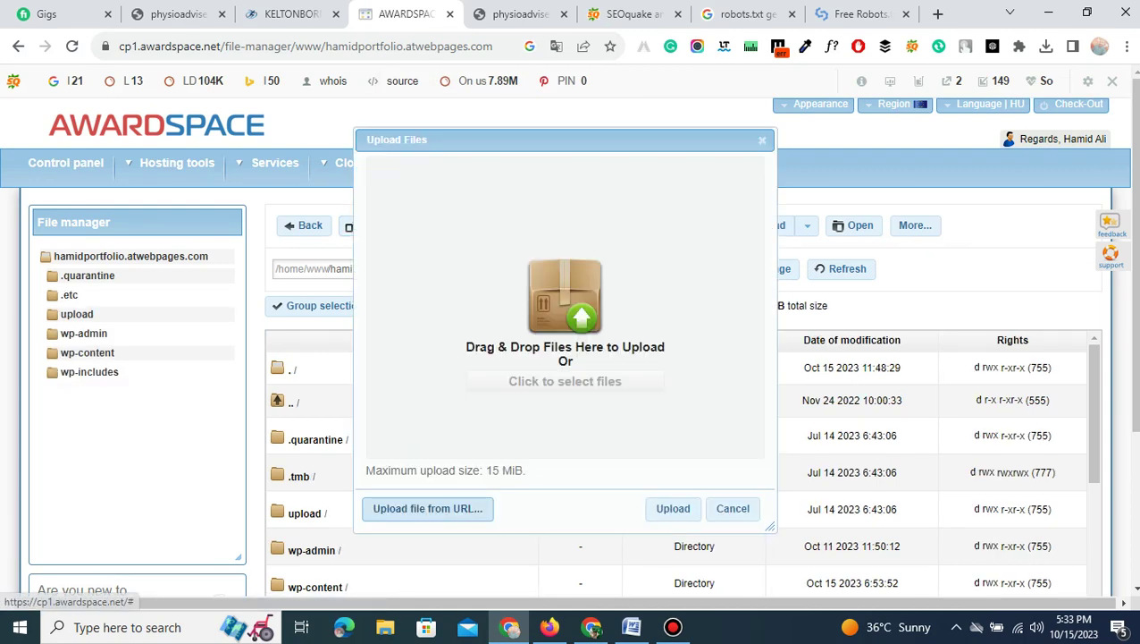
pyautogui.click(565, 380)
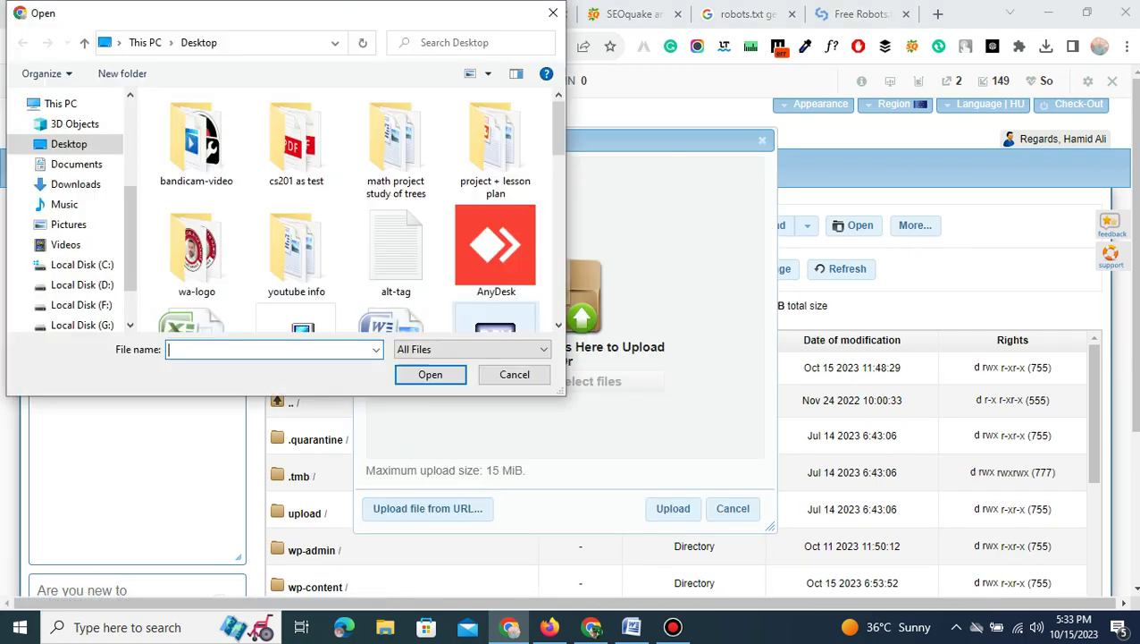
pyautogui.scroll(-1, 396, 269)
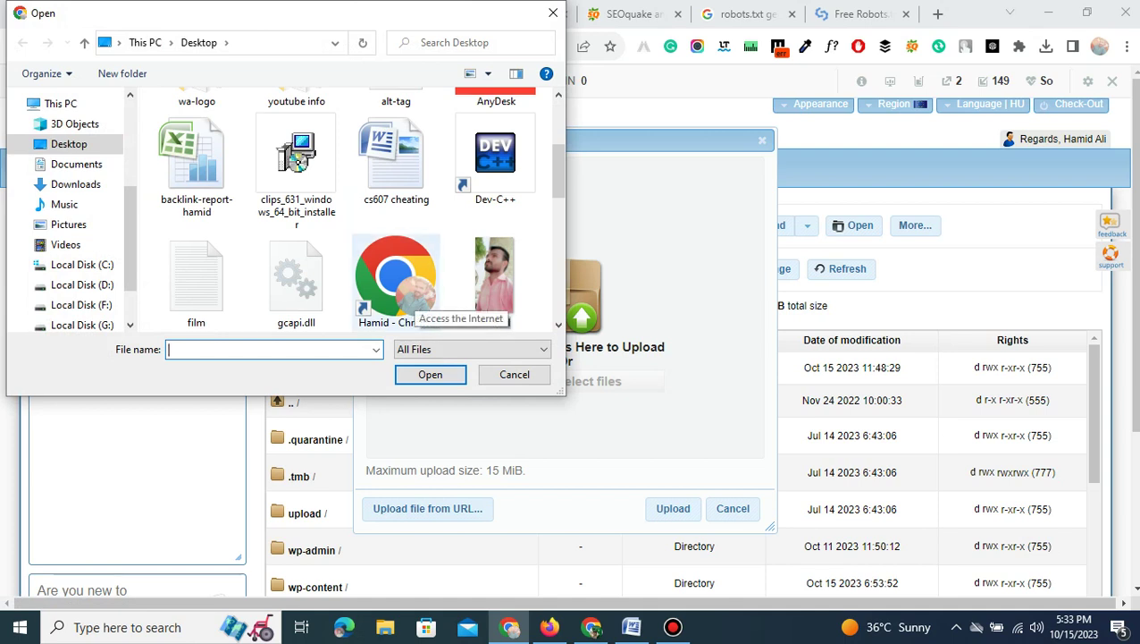
pyautogui.write('ro')
pyautogui.press('Down')
pyautogui.press('Return')
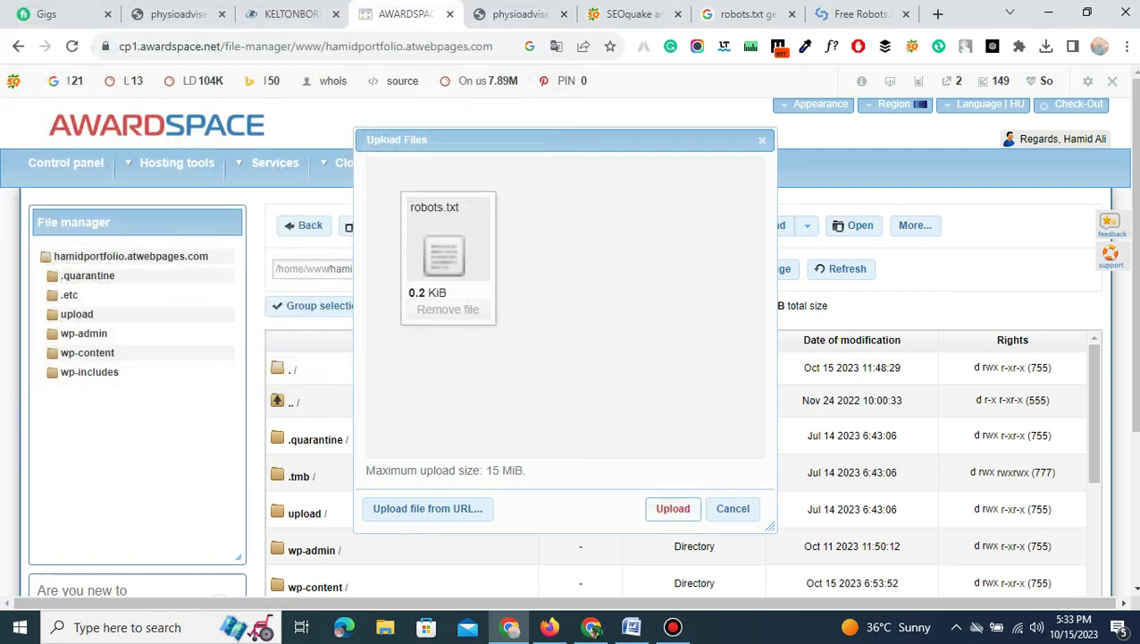
pyautogui.press('Return')
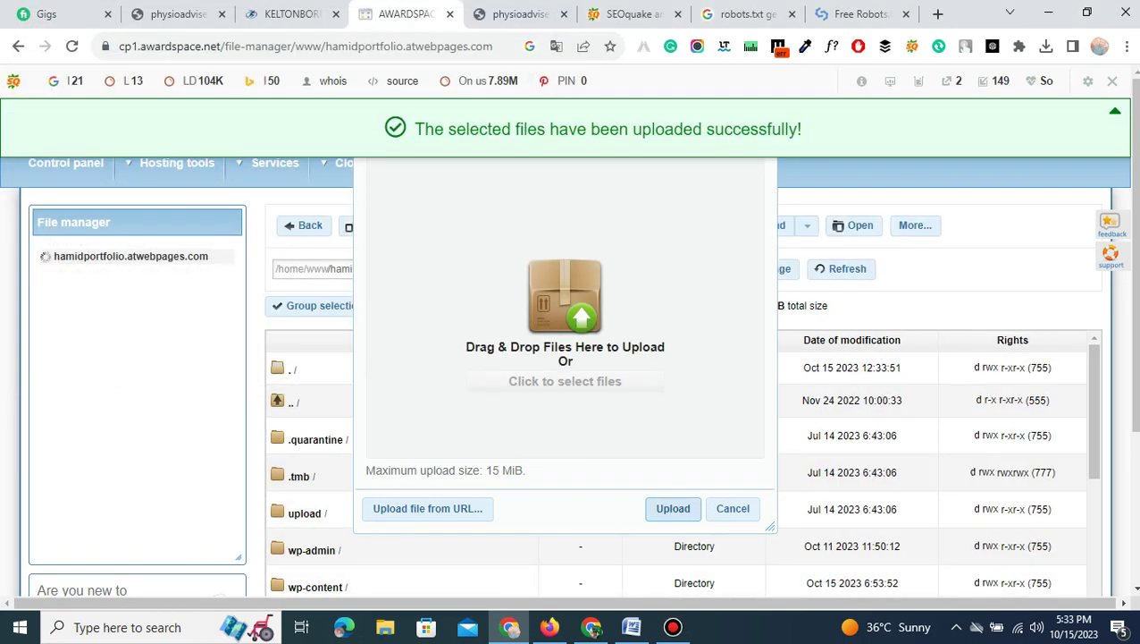
pyautogui.moveTo(423, 129); pyautogui.dragTo(802, 129)
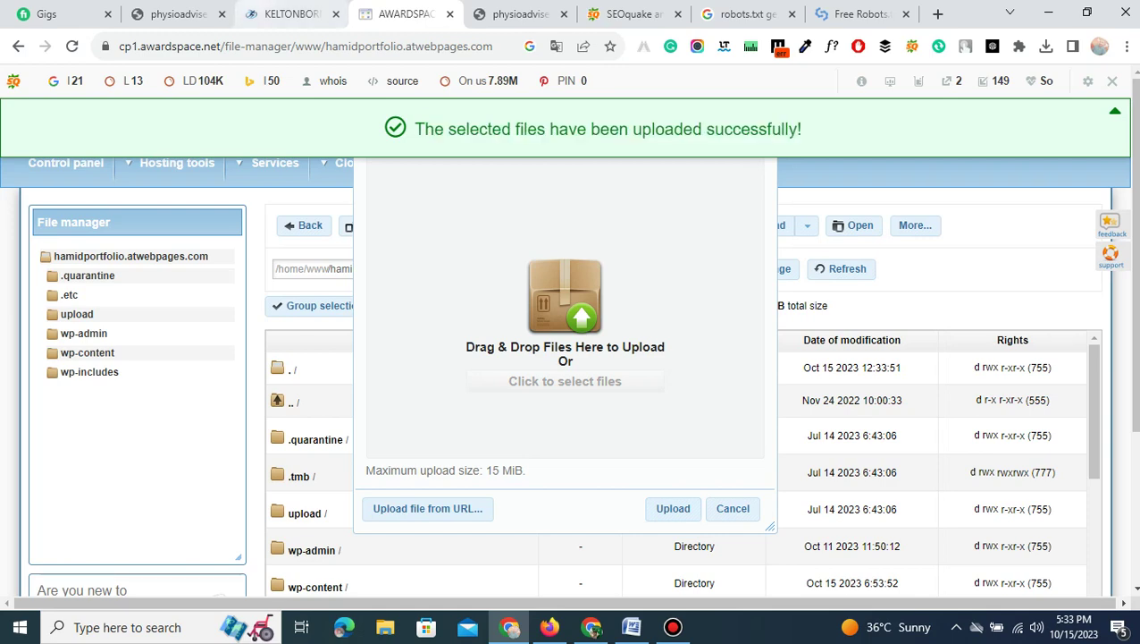
pyautogui.click(291, 13)
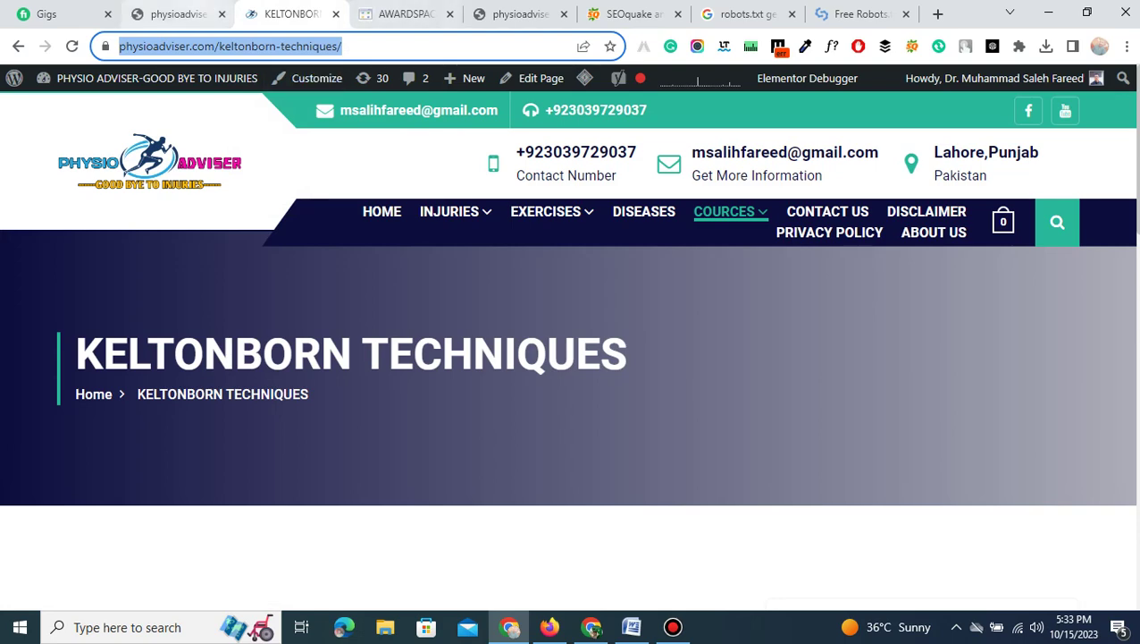
# Trim the Yoast file-editor path from the physioadviser.com address to load /wp-admin/.
pyautogui.hotkey('ctrl', 'shift', 'Tab')
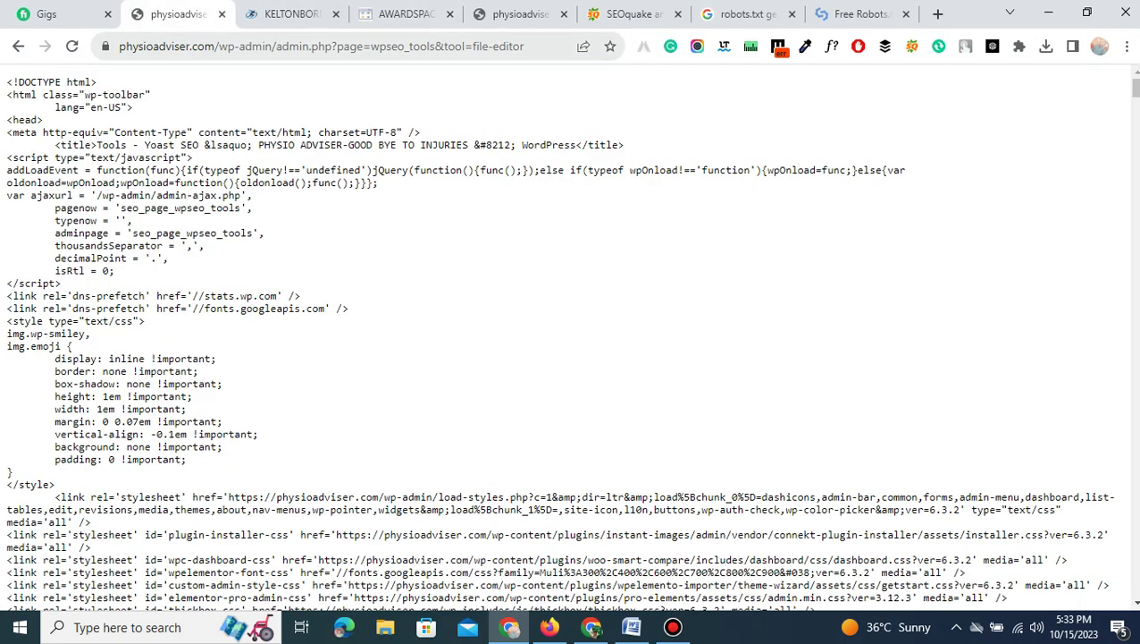
pyautogui.moveTo(525, 46); pyautogui.dragTo(276, 45)
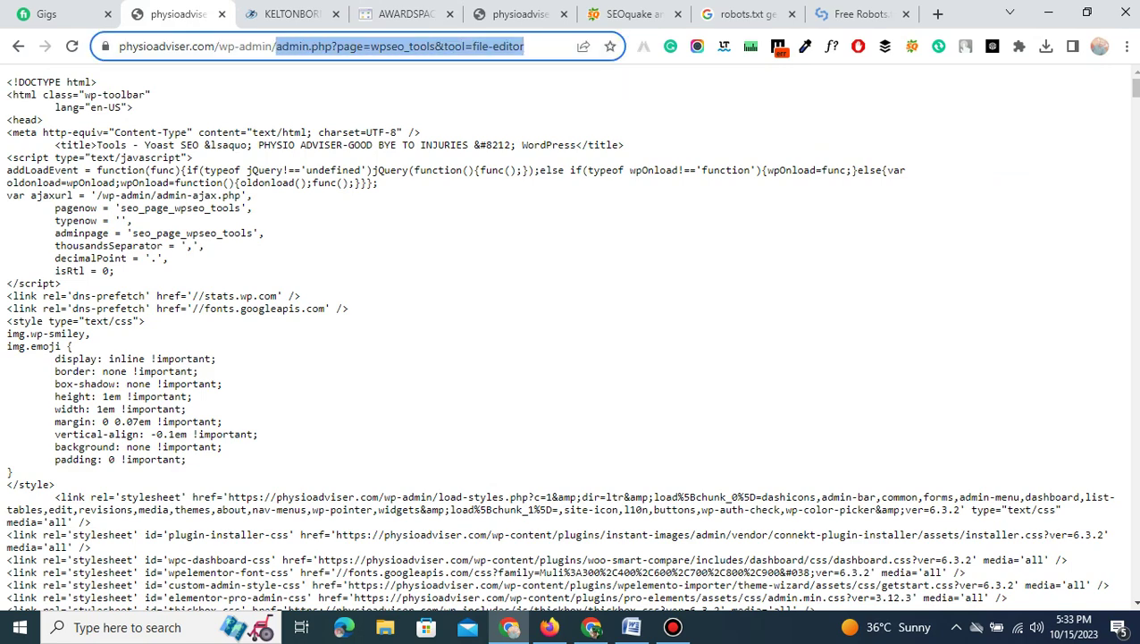
pyautogui.press('BackSpace')
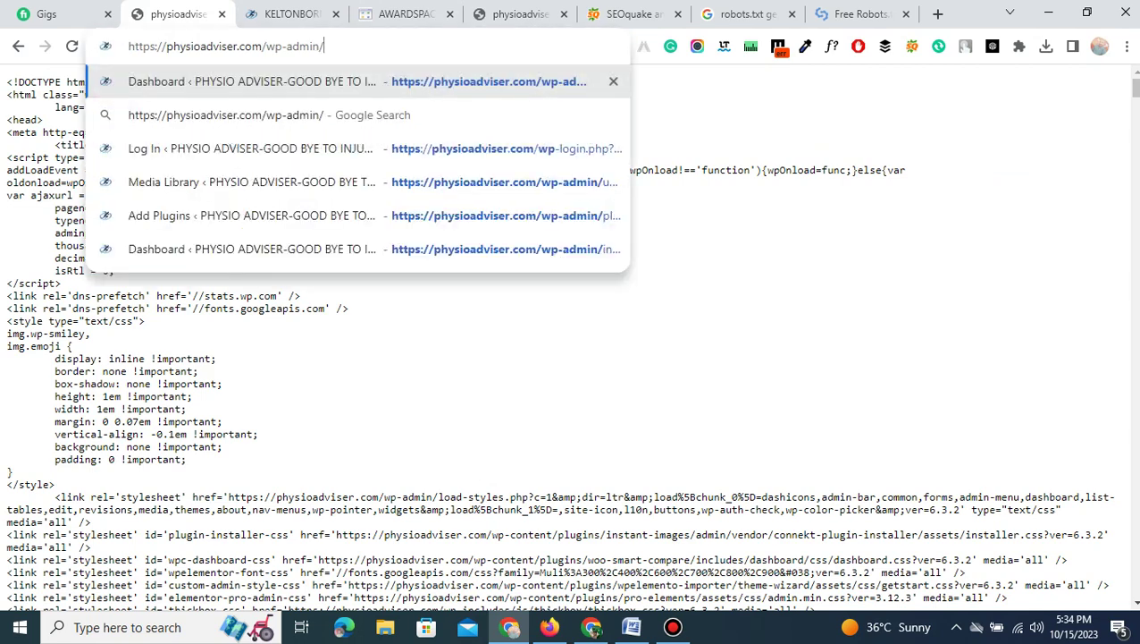
pyautogui.press('Return')
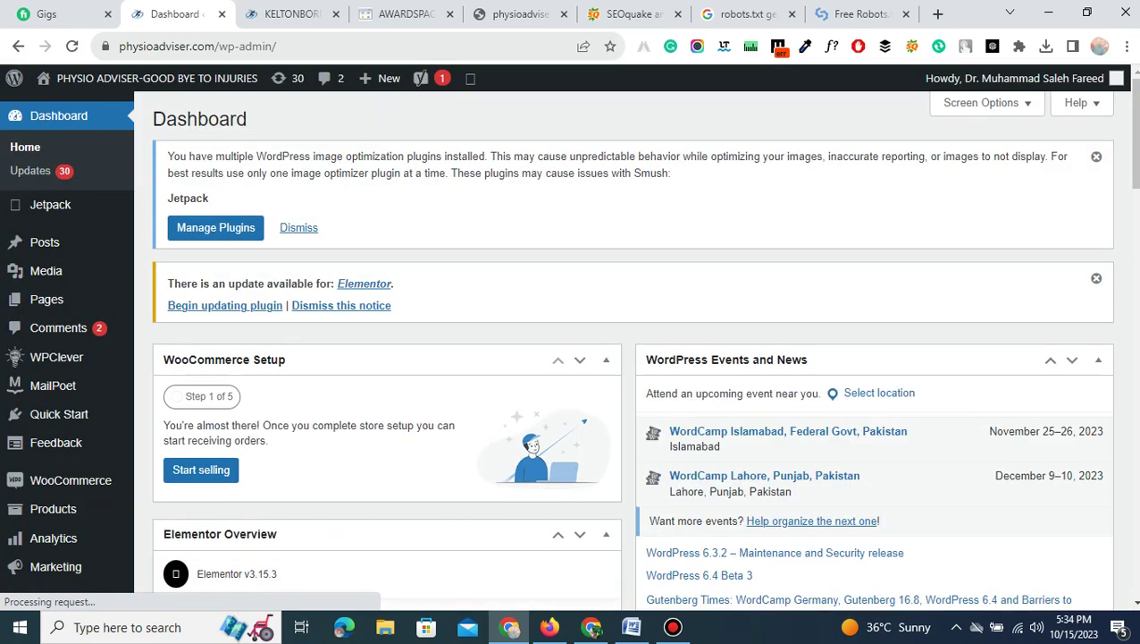
pyautogui.moveTo(134, 78)
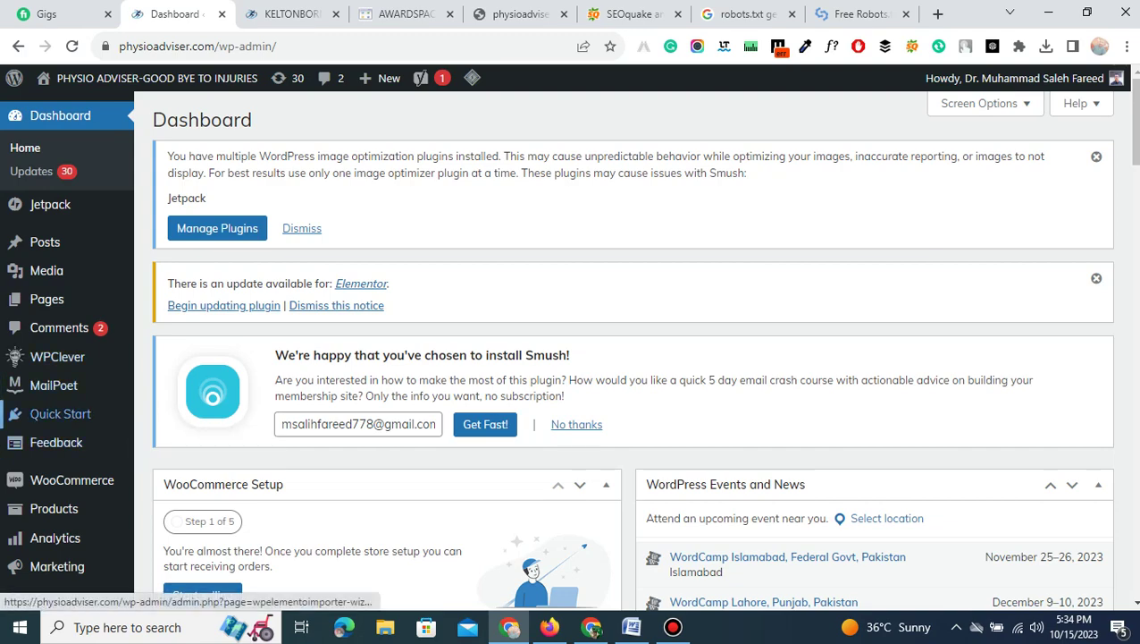
pyautogui.scroll(-1, 53, 506)
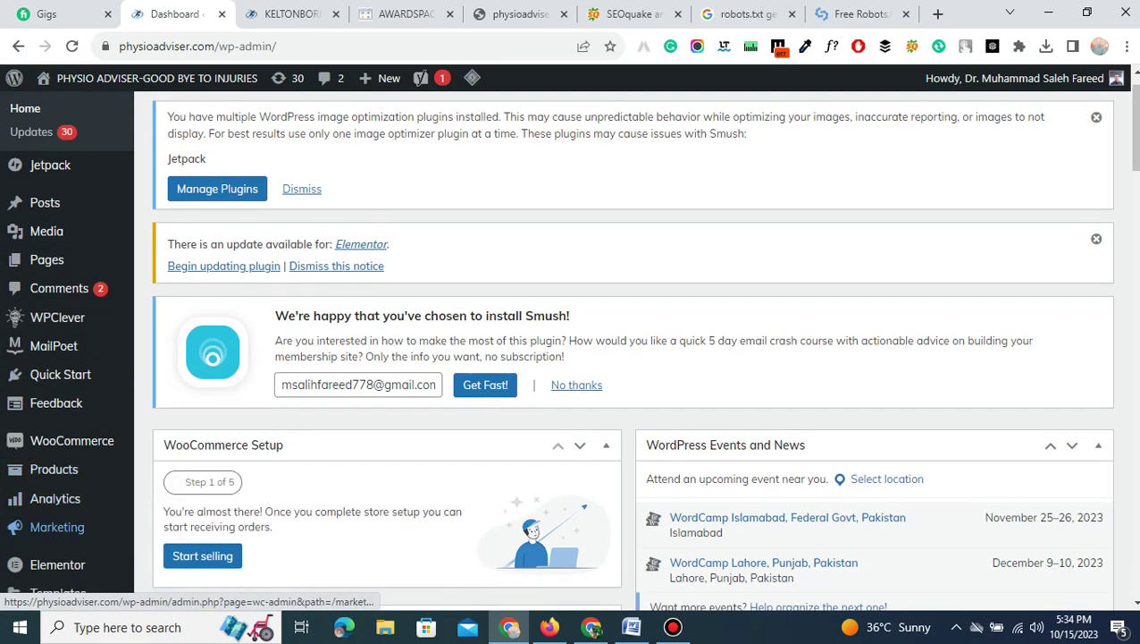
pyautogui.scroll(-5, 54, 526)
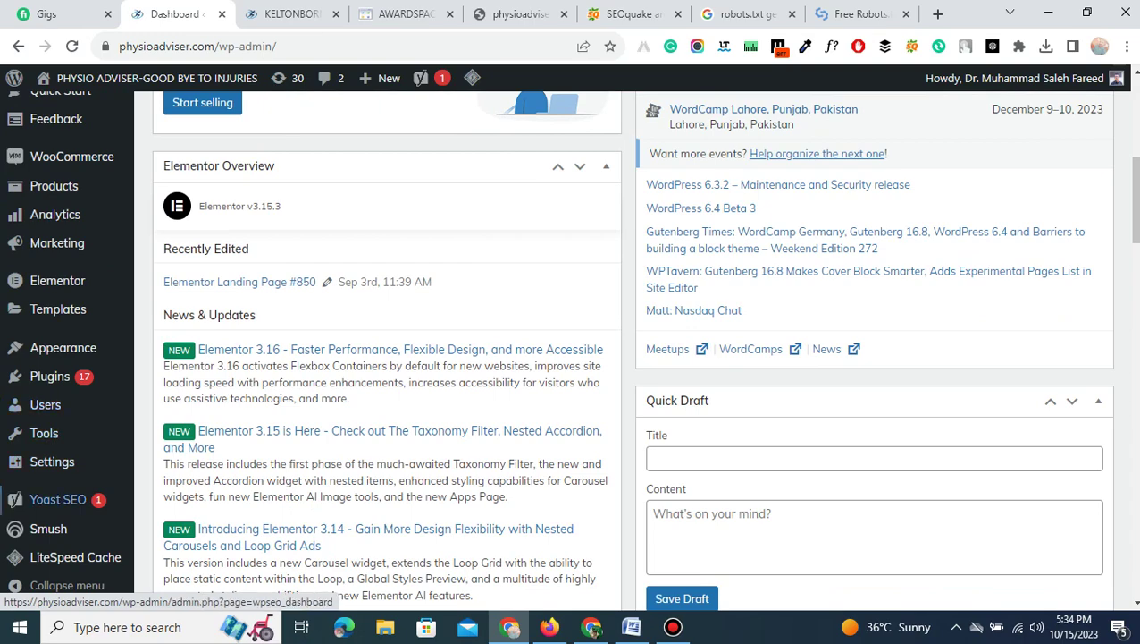
pyautogui.moveTo(59, 498)
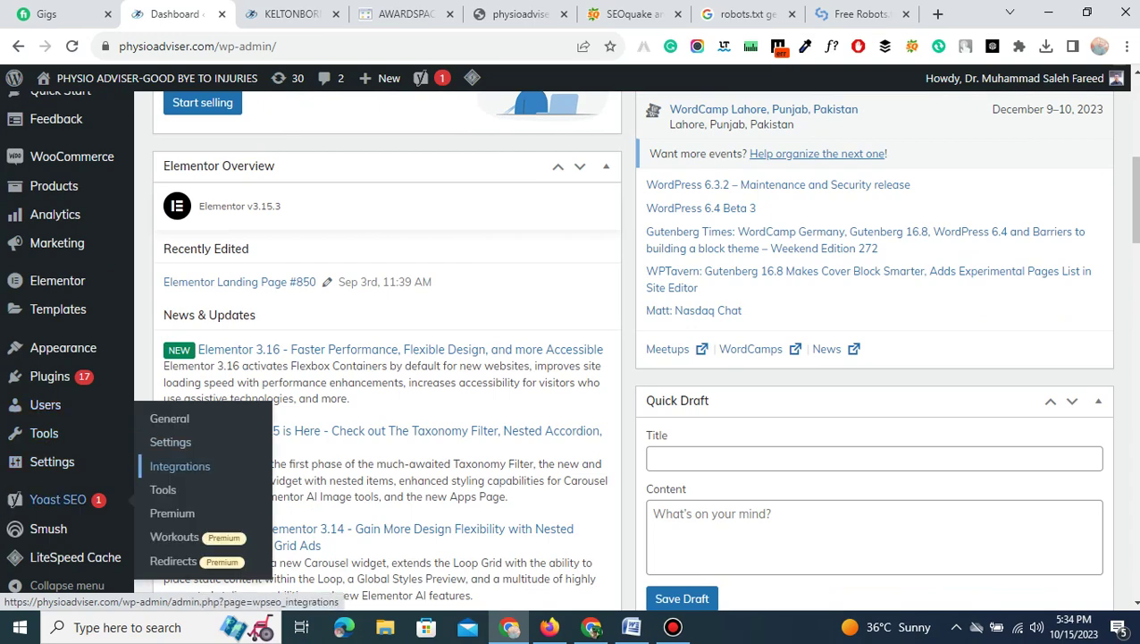
pyautogui.scroll(5, 626, 349)
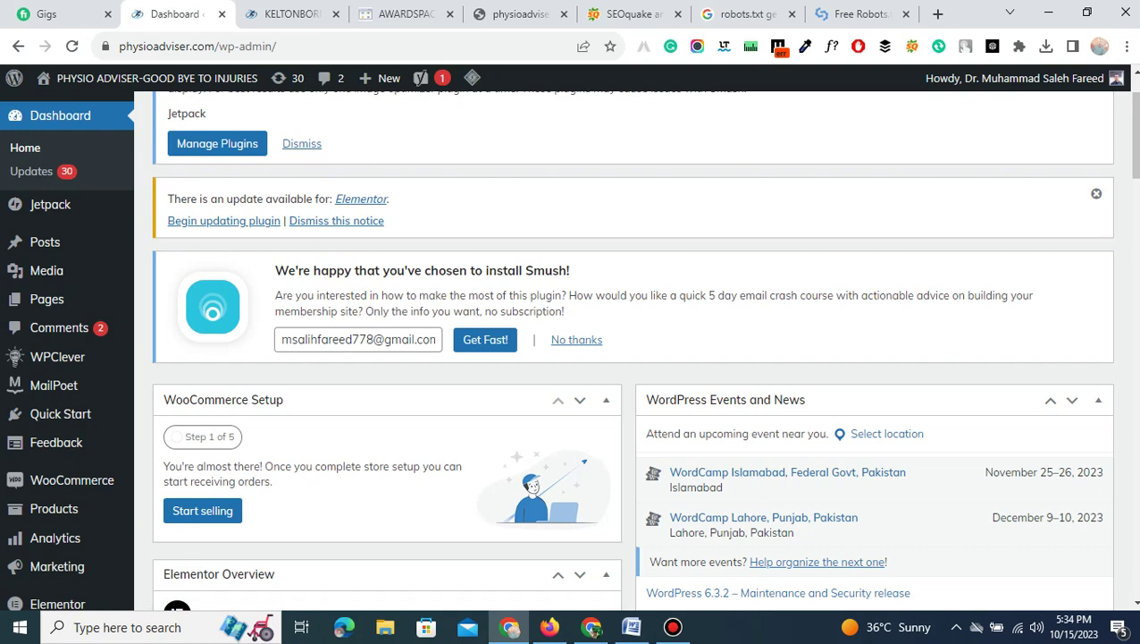
# Close the Elementor update notice and the image-optimization plugins warning.
pyautogui.click(1096, 193)
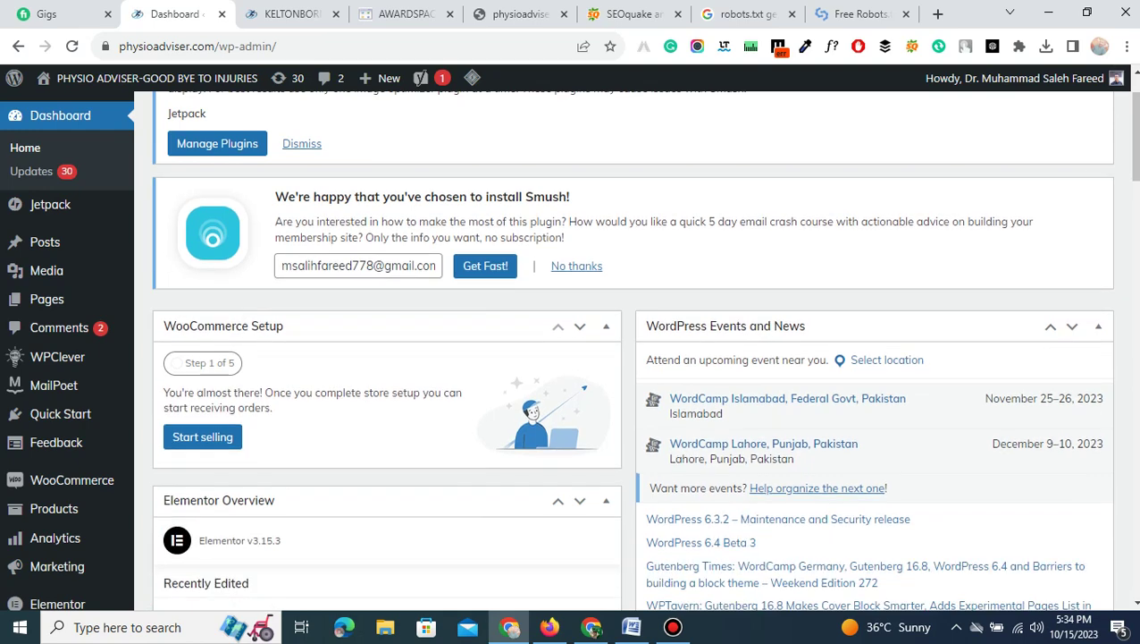
pyautogui.scroll(1, 633, 358)
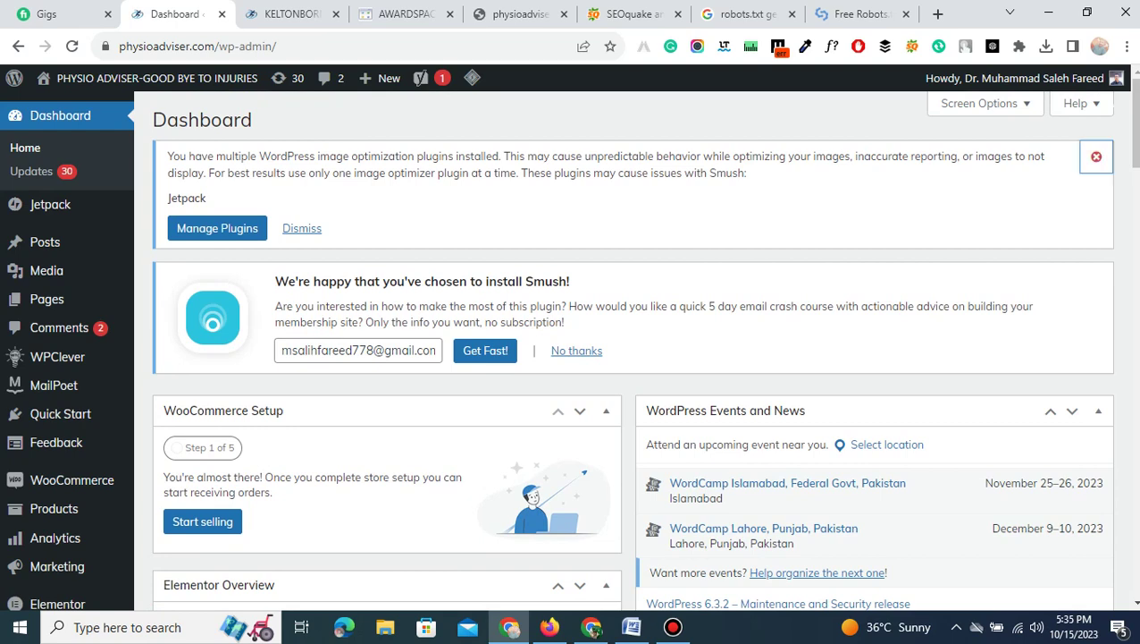
pyautogui.click(1097, 157)
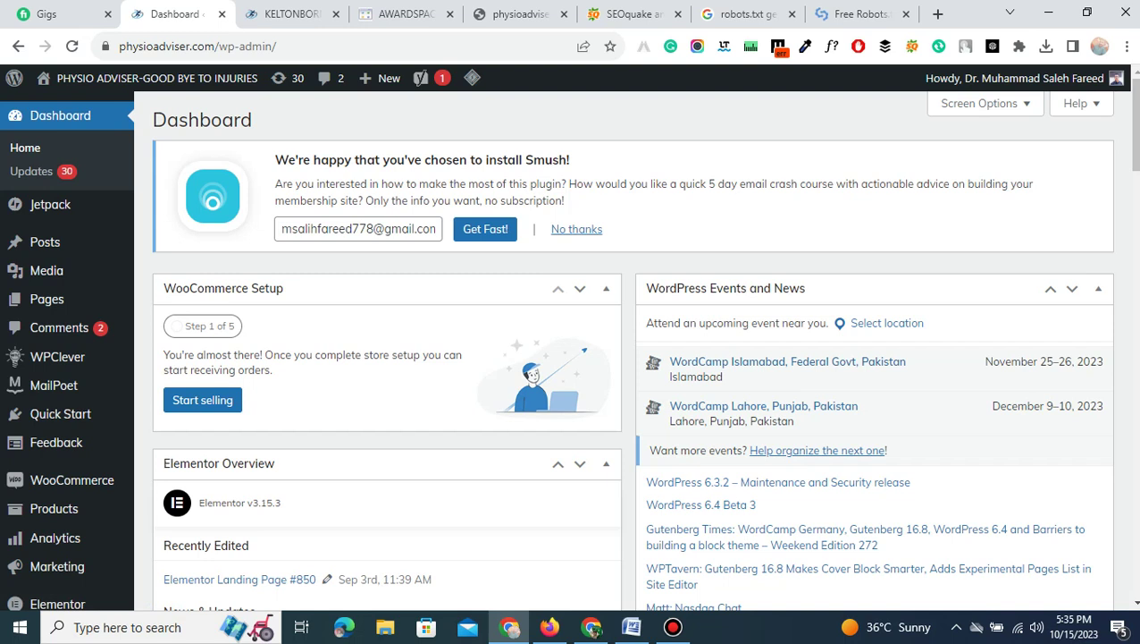
pyautogui.click(673, 627)
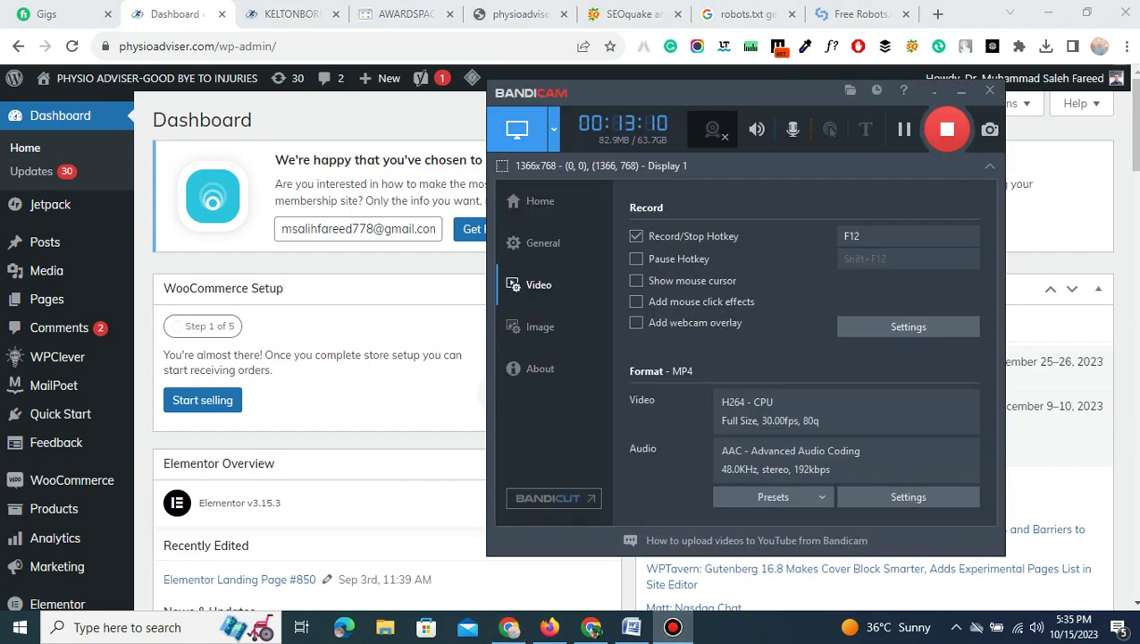